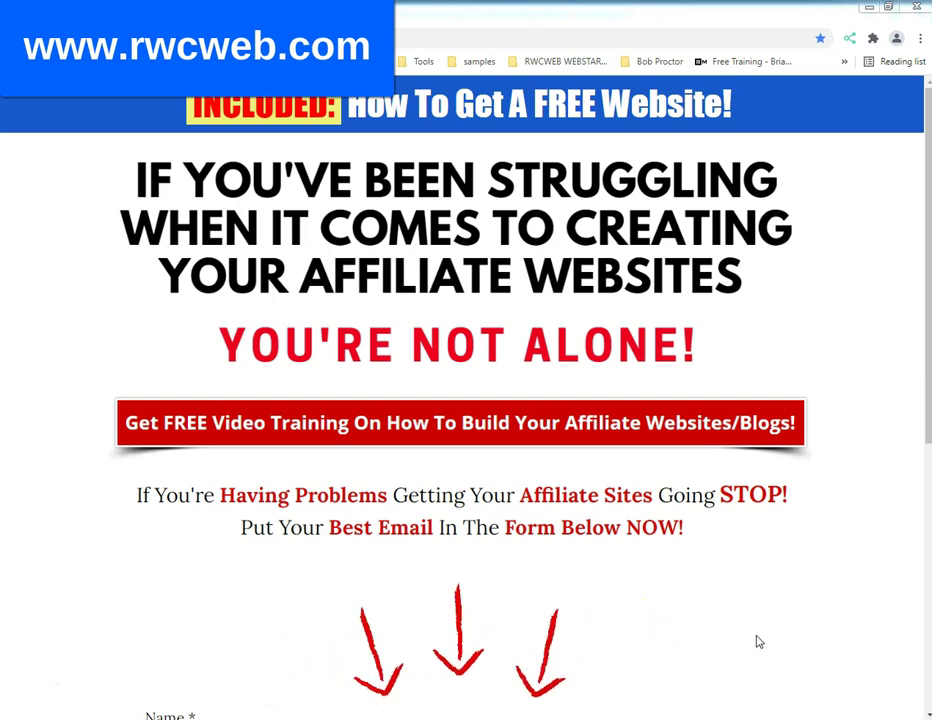
pyautogui.click(760, 636)
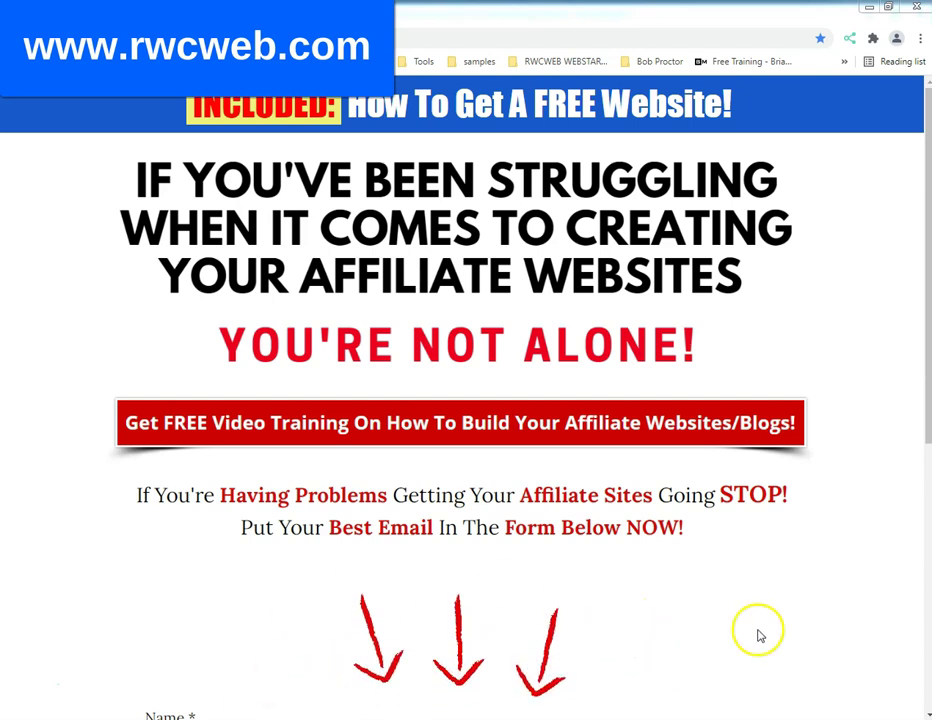
pyautogui.scroll(-3, 703, 549)
pyautogui.scroll(-3, 740, 560)
pyautogui.scroll(6, 765, 564)
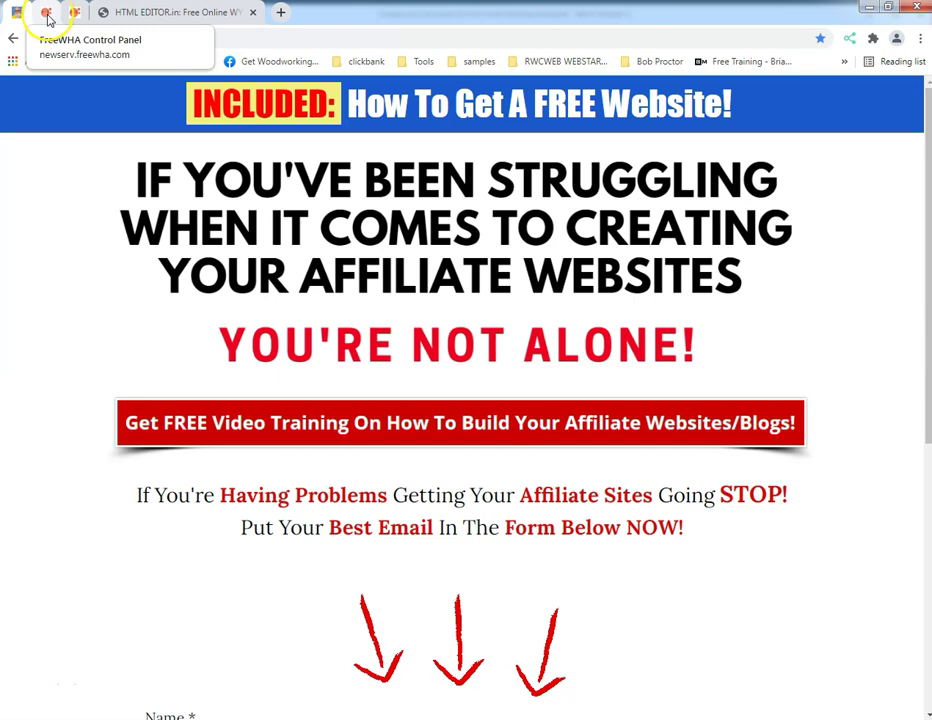
# Step: Bring up the FreeWHA control panel page and reduce its zoom so the whole member area fits
pyautogui.click(47, 18)
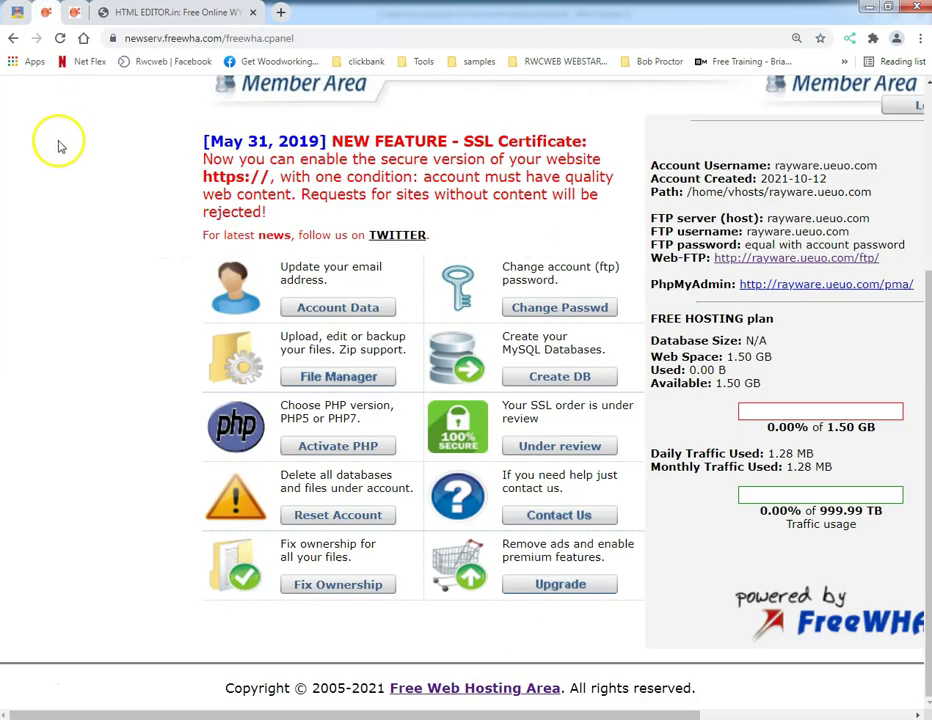
pyautogui.scroll(3, 71, 171)
pyautogui.scroll(1, 71, 171)
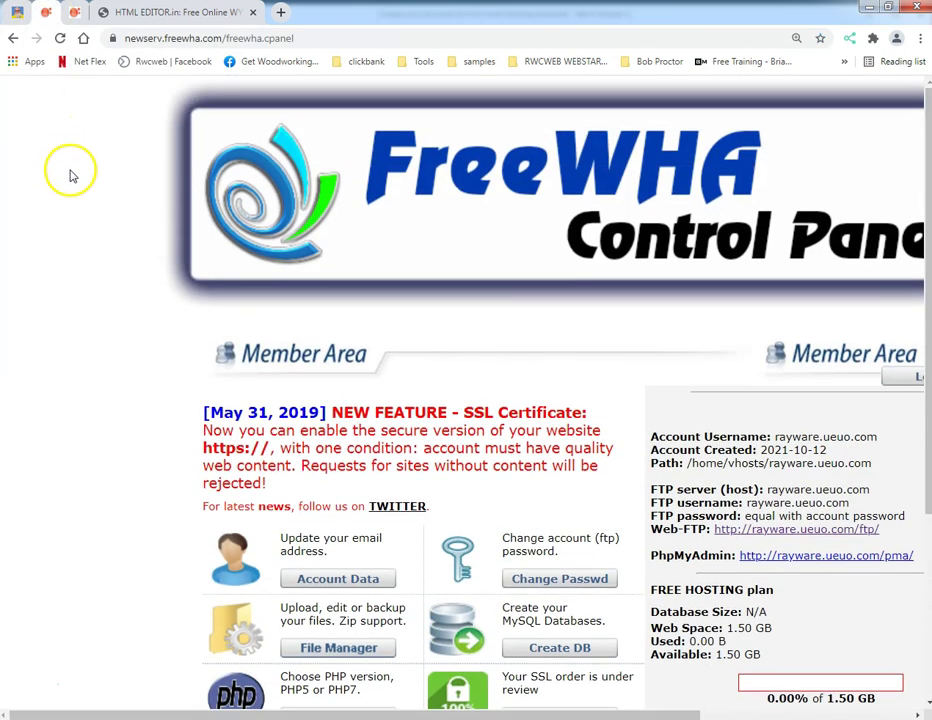
pyautogui.hotkey('ctrl', '-')
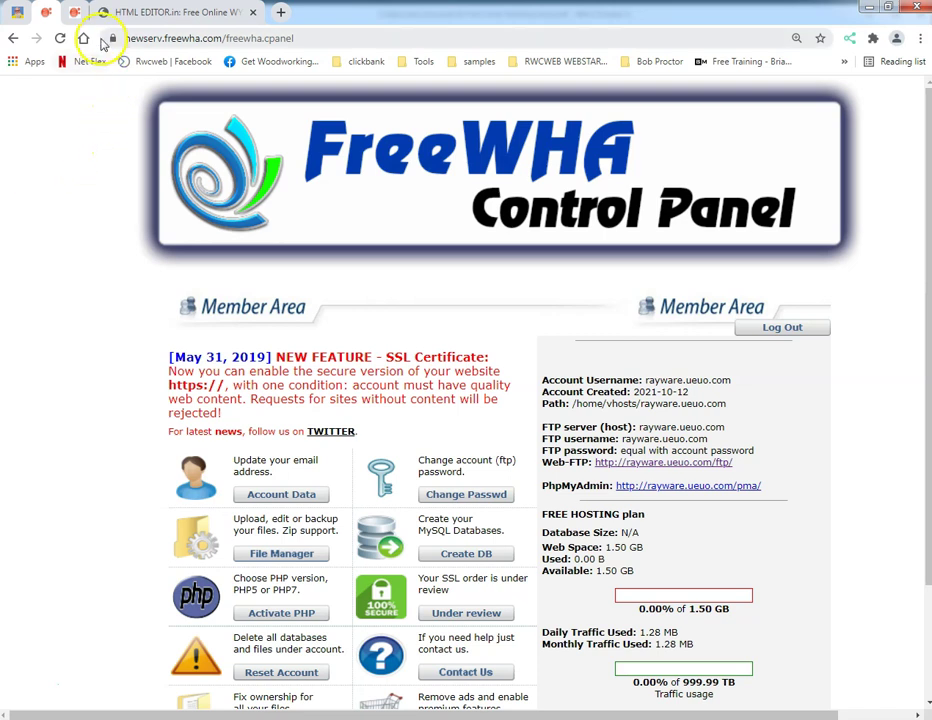
pyautogui.click(13, 38)
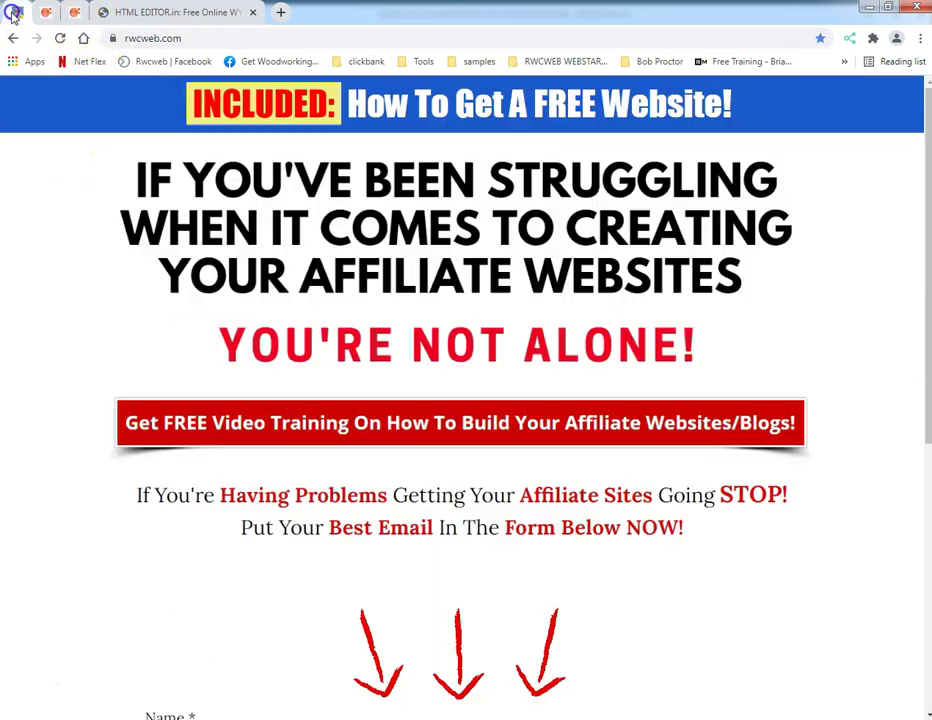
pyautogui.click(13, 38)
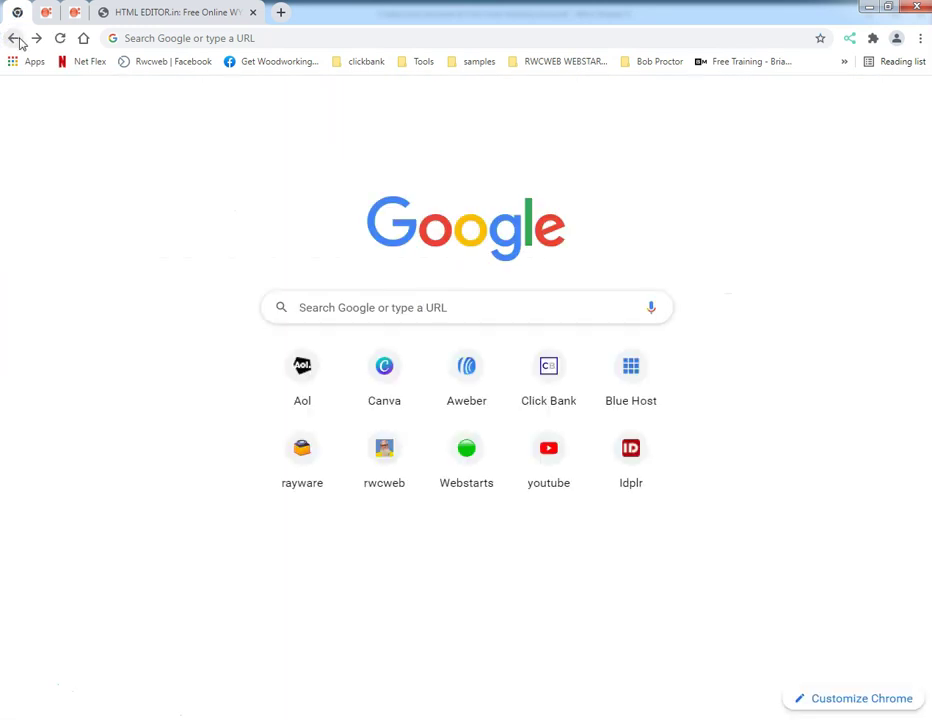
pyautogui.click(35, 38)
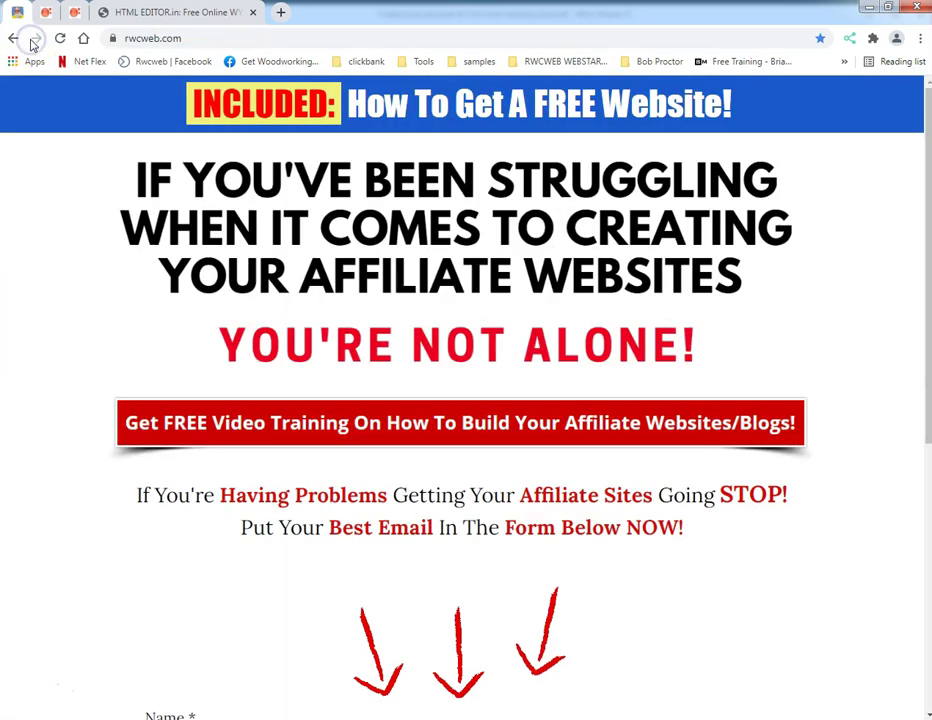
pyautogui.click(142, 40)
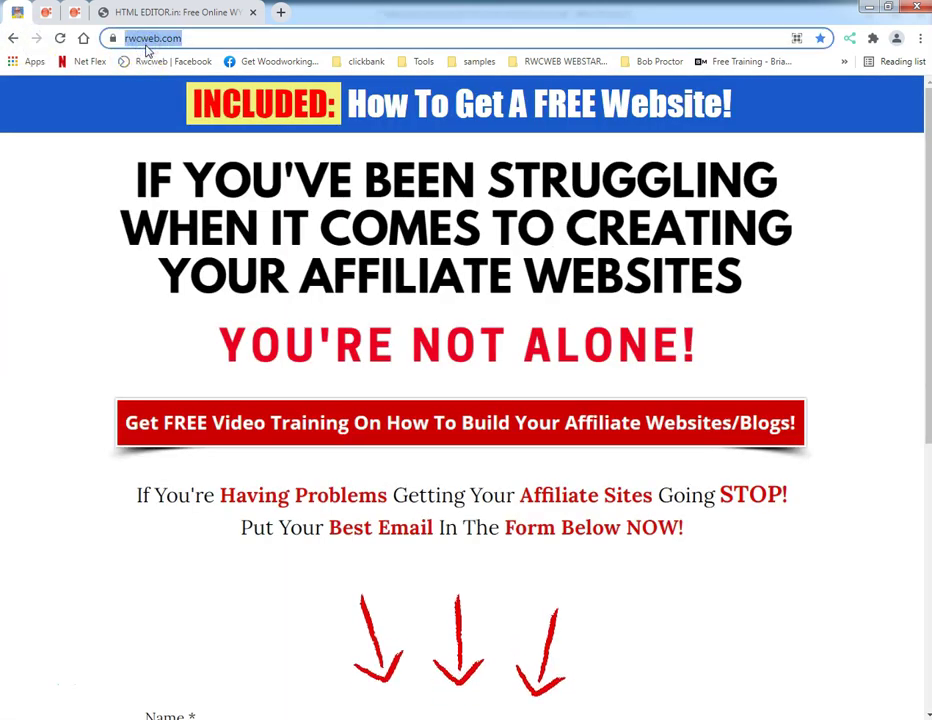
pyautogui.write('rwcweb')
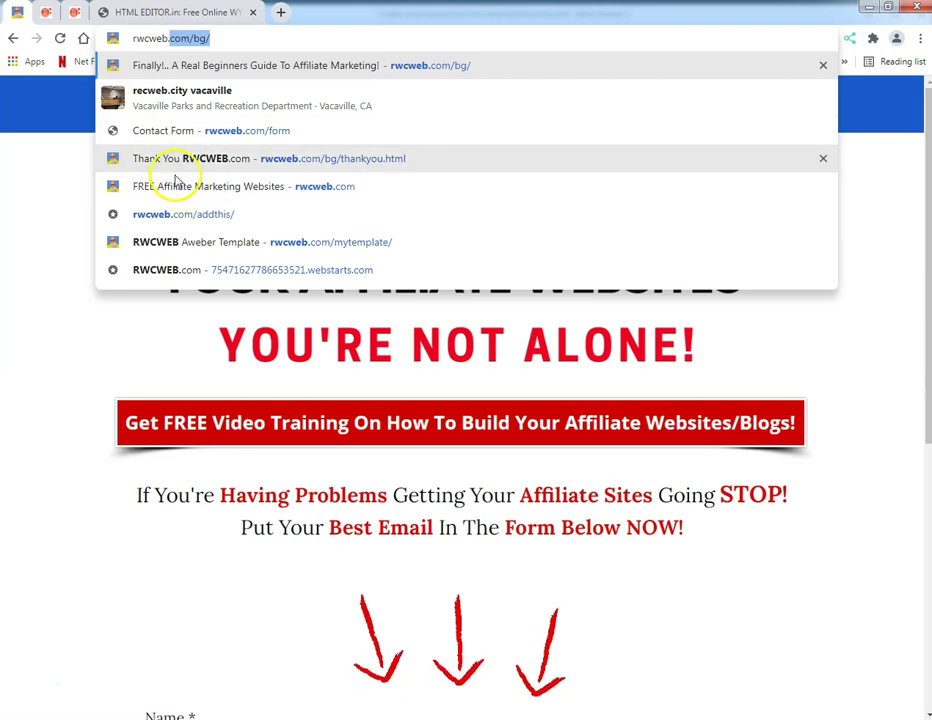
# Step: Go back to the FreeWHA control panel and review the FTP server host in the account details
pyautogui.click(47, 18)
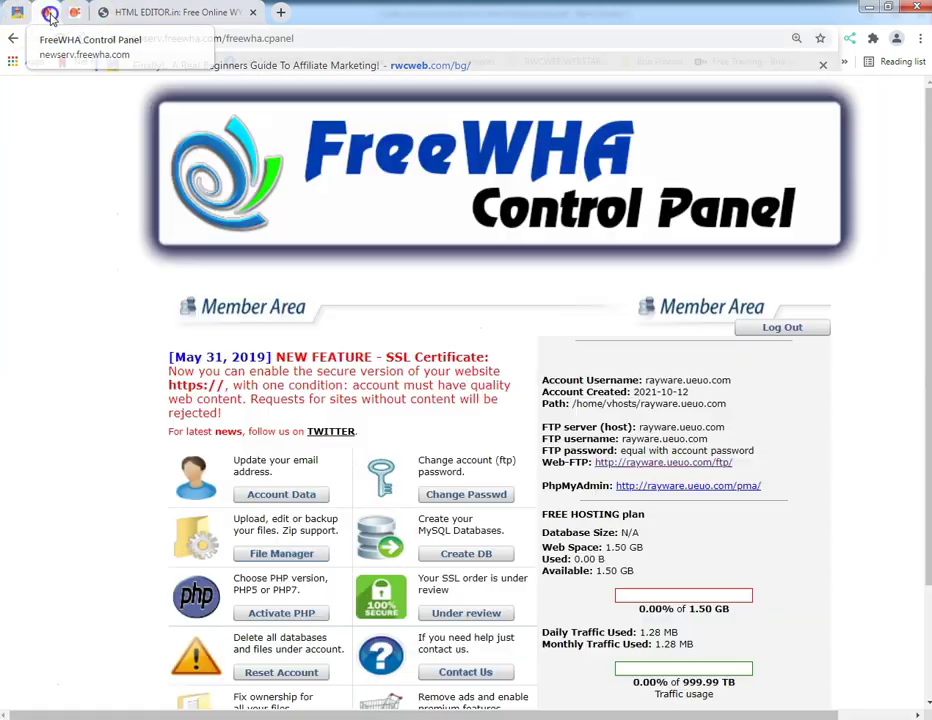
pyautogui.scroll(-1, 760, 476)
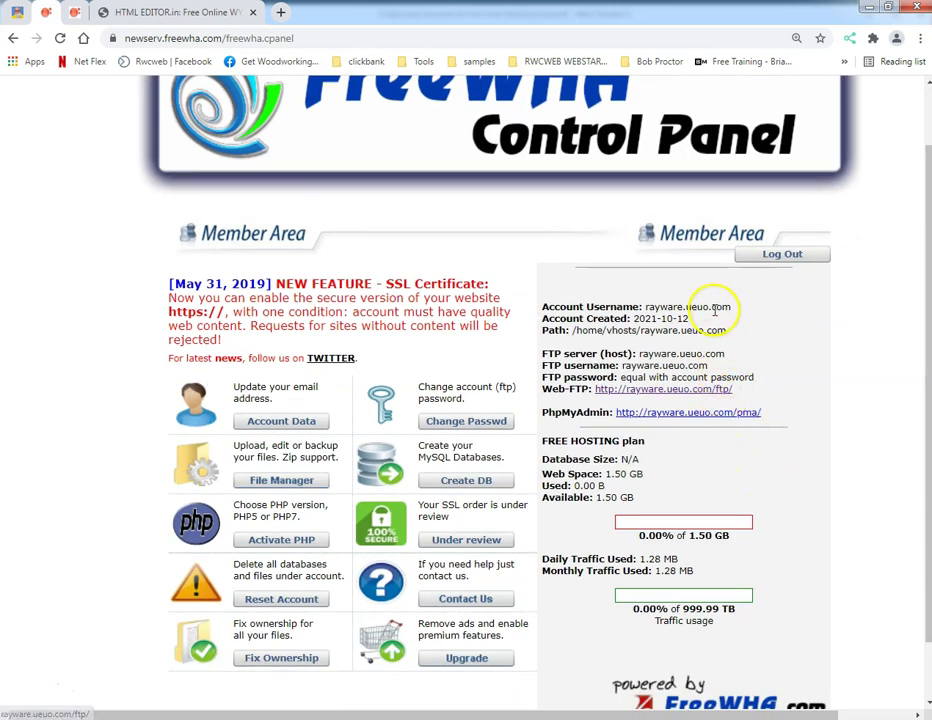
pyautogui.scroll(-1, 640, 335)
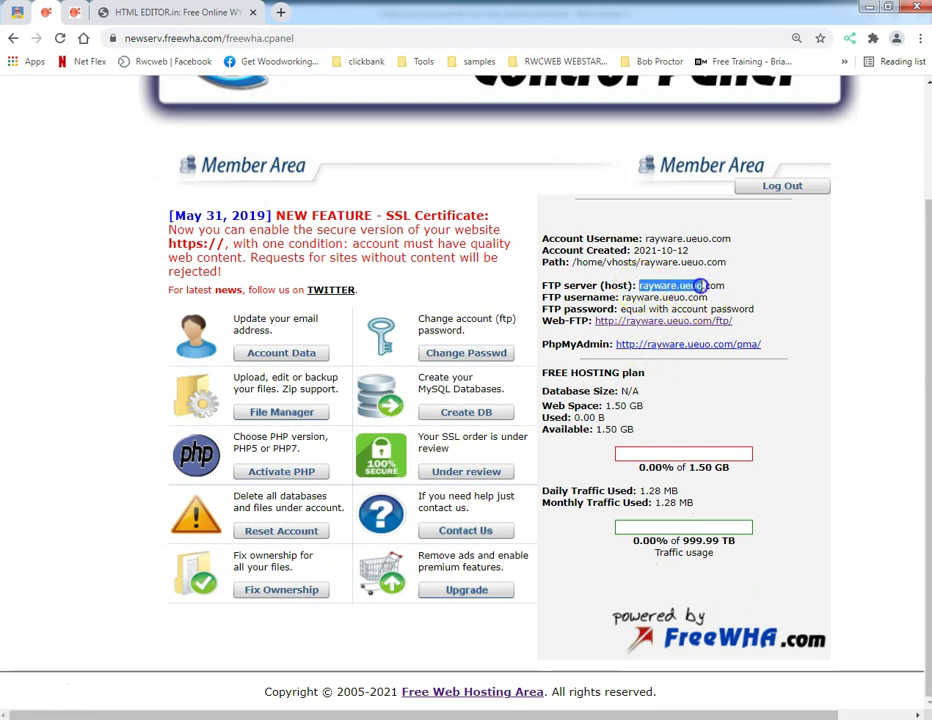
pyautogui.rightClick(683, 285)
pyautogui.click(669, 286)
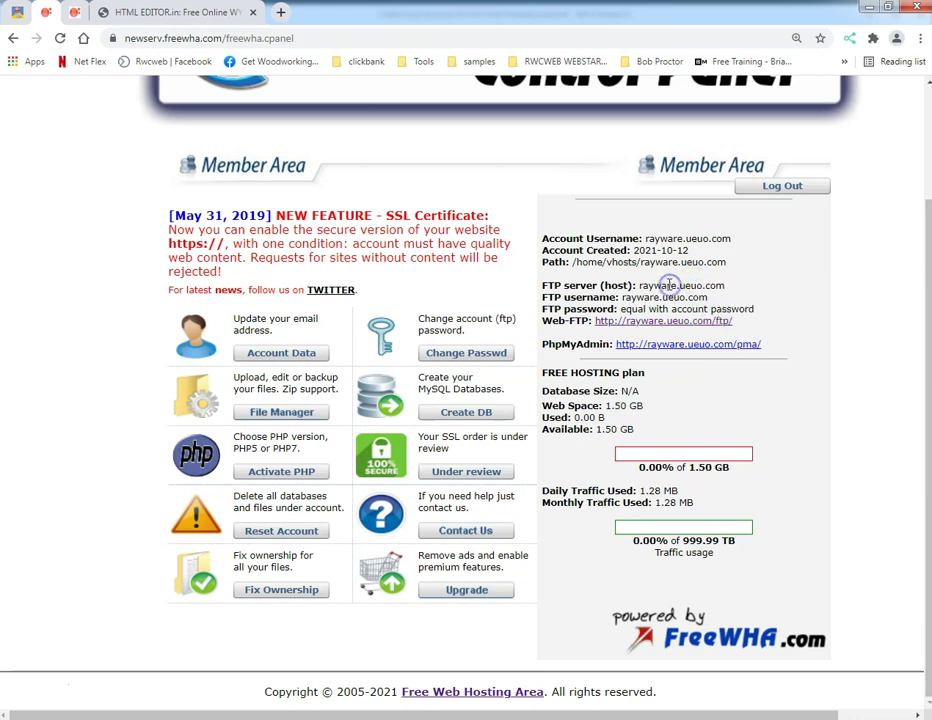
# Step: Return from the test.png image to the net2ftp file list and open index.html as a web page
pyautogui.click(70, 13)
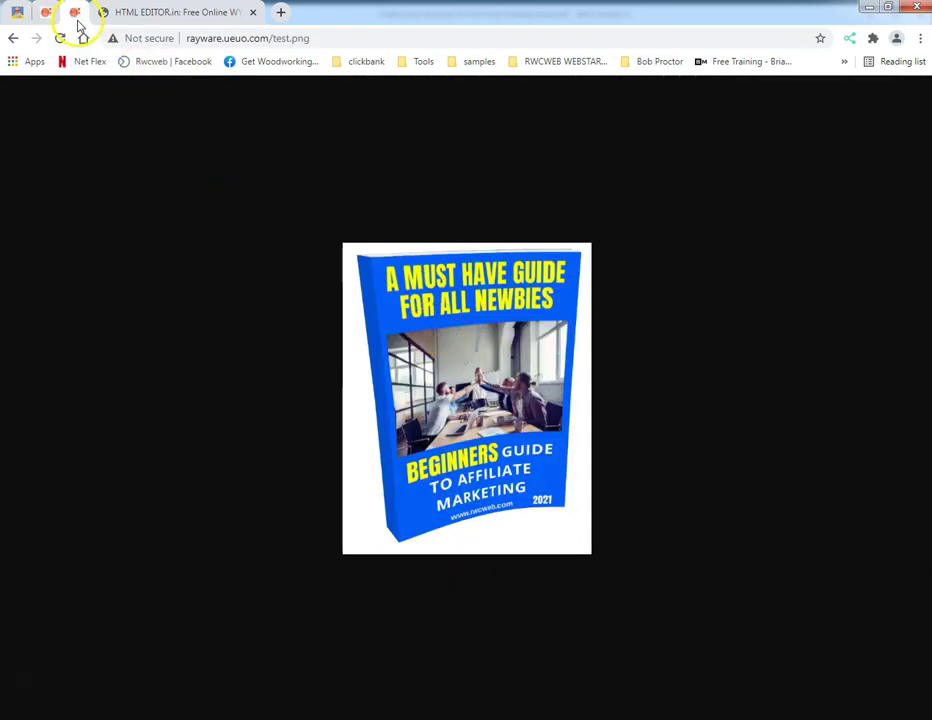
pyautogui.click(13, 38)
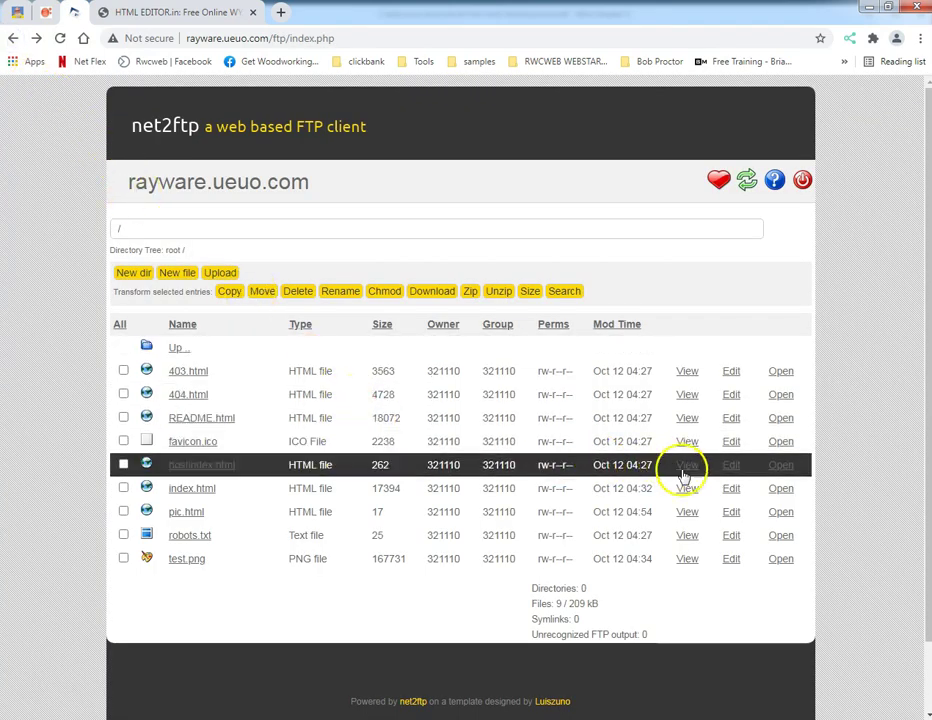
pyautogui.click(779, 488)
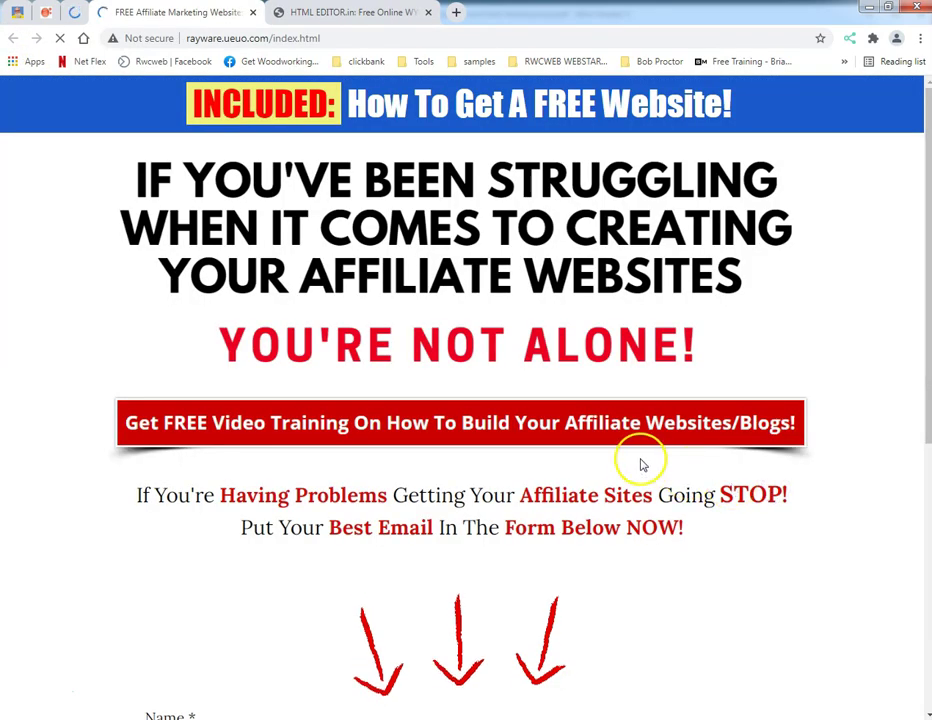
# Step: Inspect the full web address of the index.html page and reload the page
pyautogui.moveTo(186, 40); pyautogui.dragTo(271, 38)
pyautogui.click(262, 38)
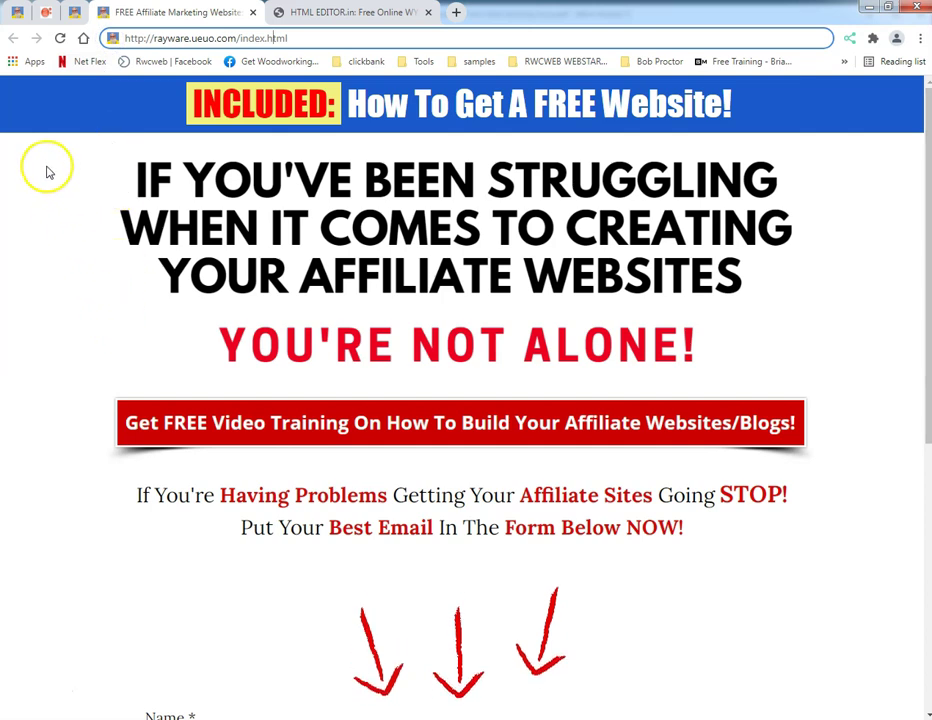
pyautogui.click(58, 39)
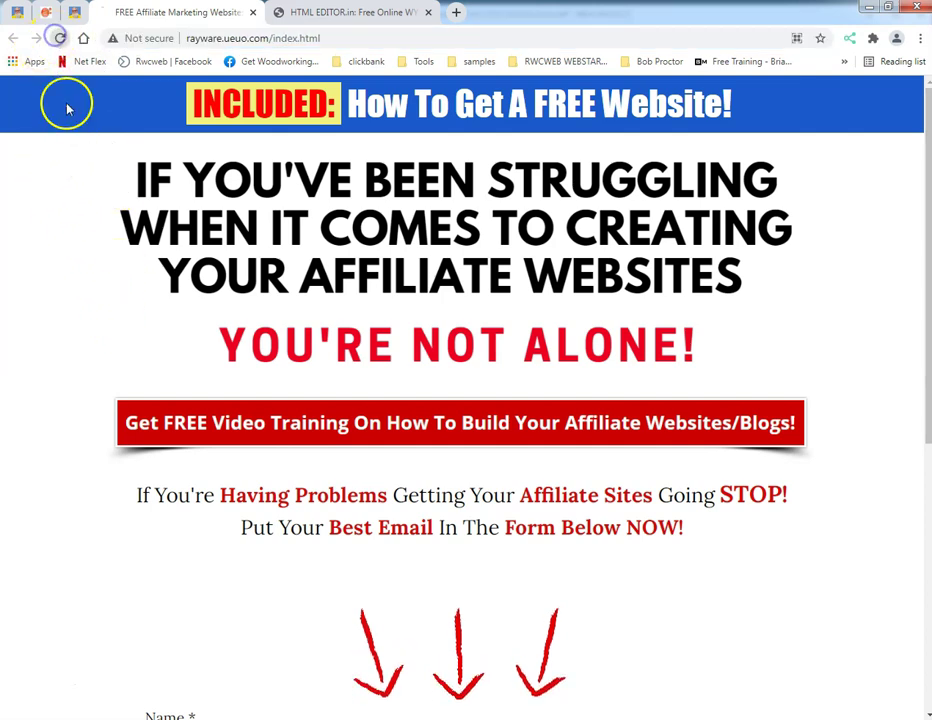
pyautogui.click(177, 40)
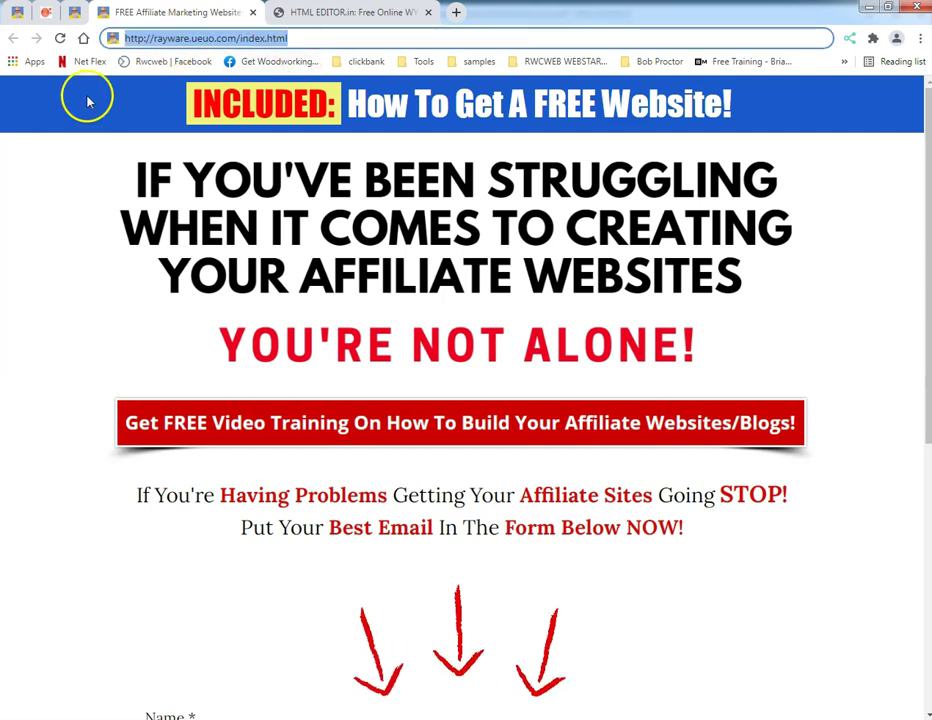
pyautogui.click(55, 144)
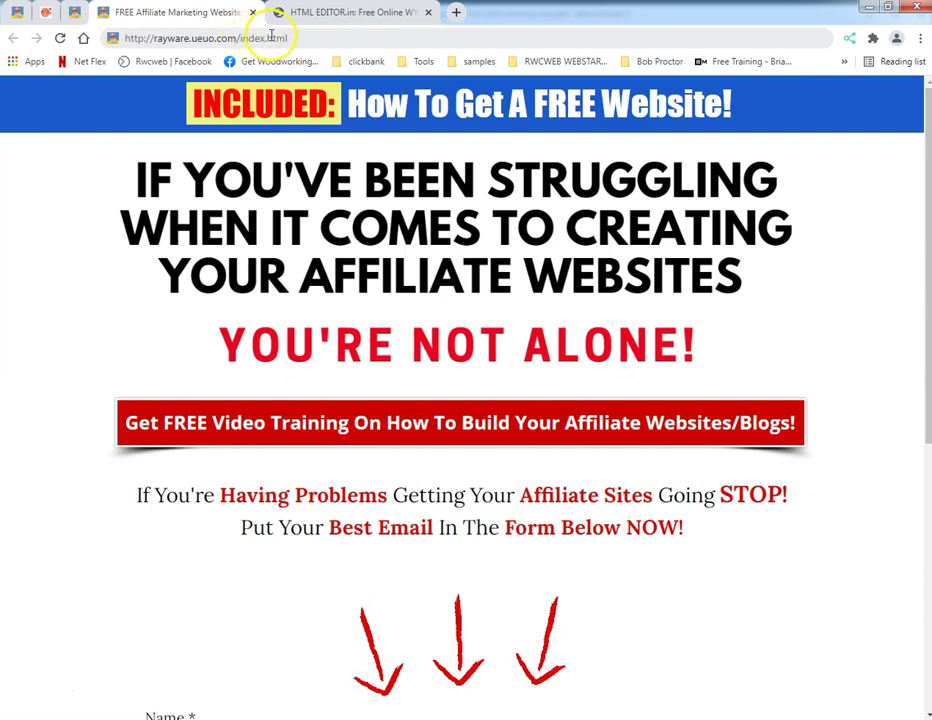
# Step: Check the status of the SSL order in the FreeWHA control panel
pyautogui.click(46, 14)
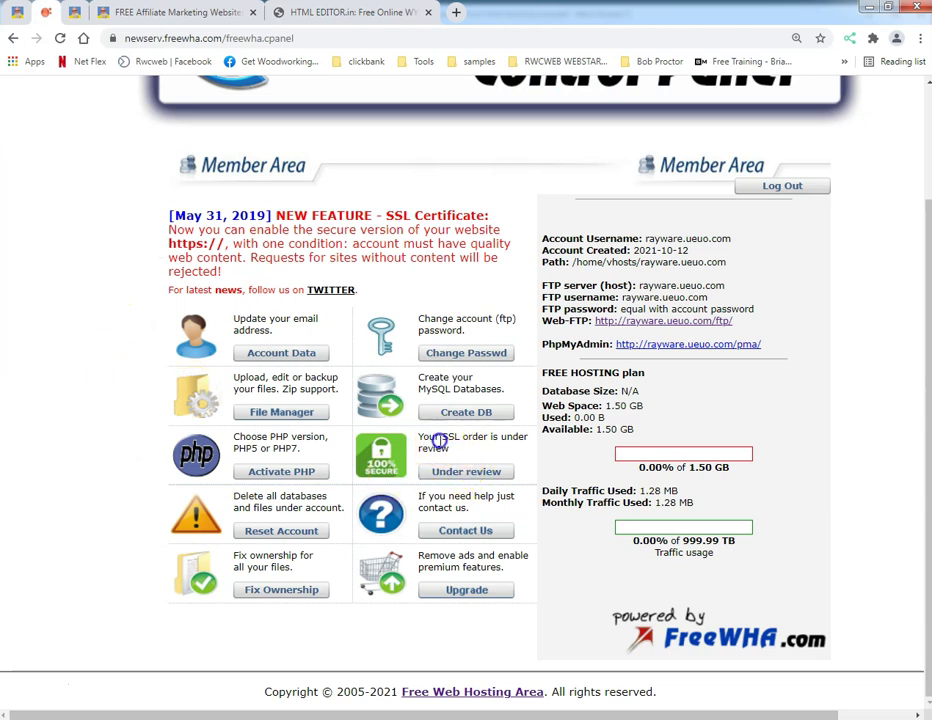
pyautogui.moveTo(439, 441); pyautogui.dragTo(483, 450)
pyautogui.click(483, 450)
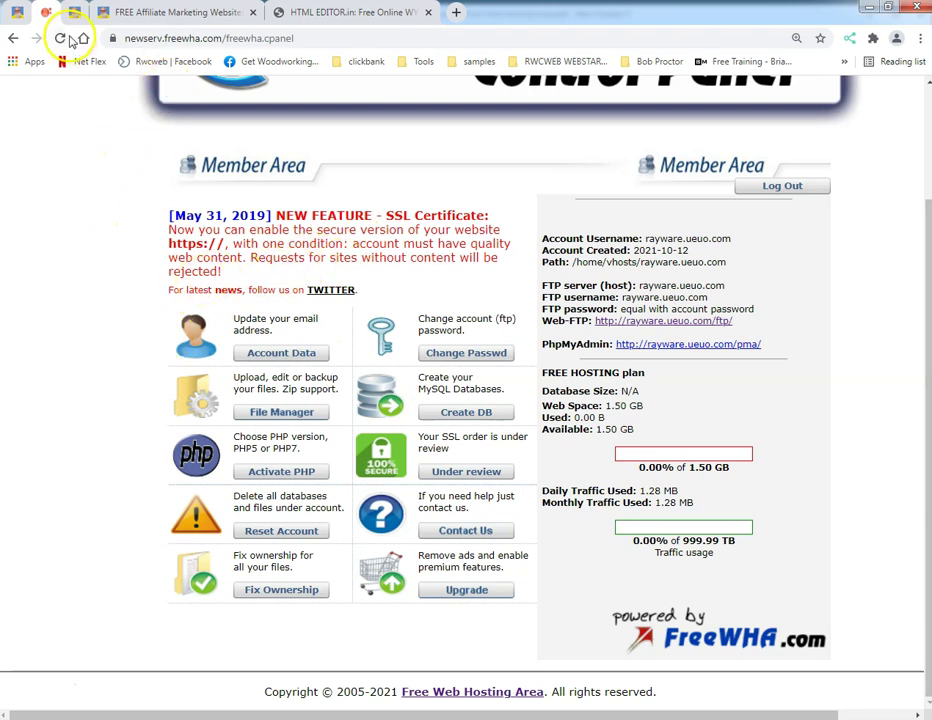
# Step: Recheck the address of the index.html page and close the pinned duplicate tab showing the same site
pyautogui.click(147, 12)
pyautogui.click(187, 38)
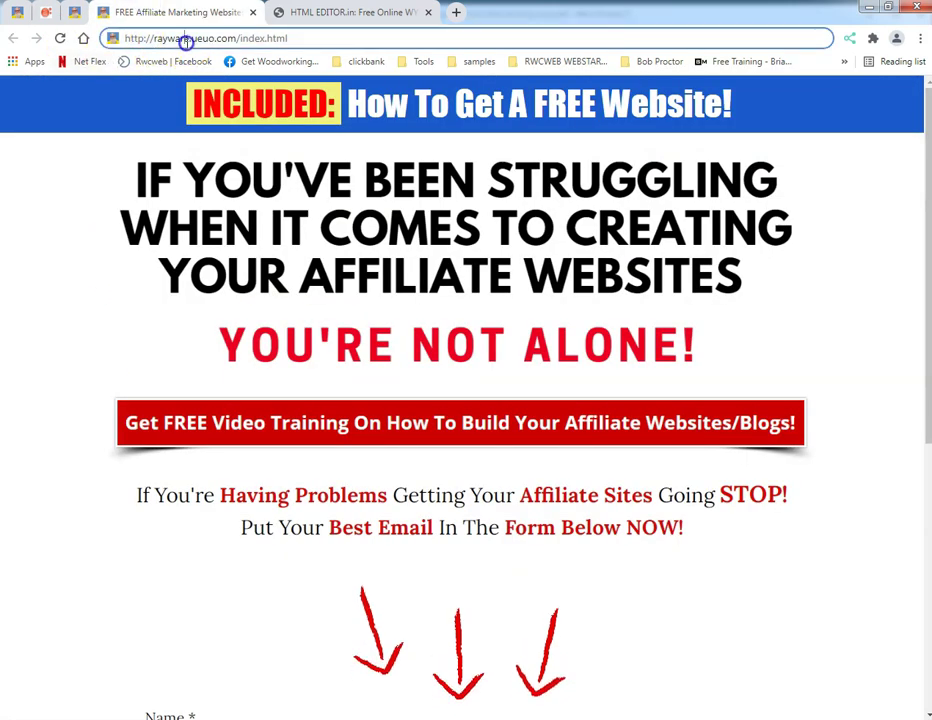
pyautogui.click(70, 13)
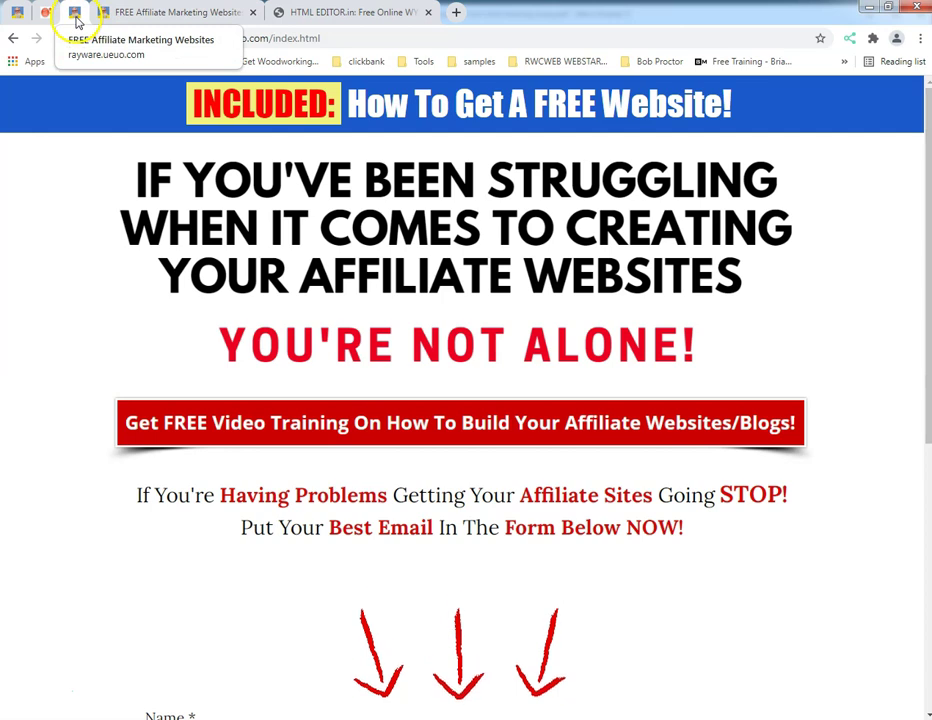
pyautogui.rightClick(76, 16)
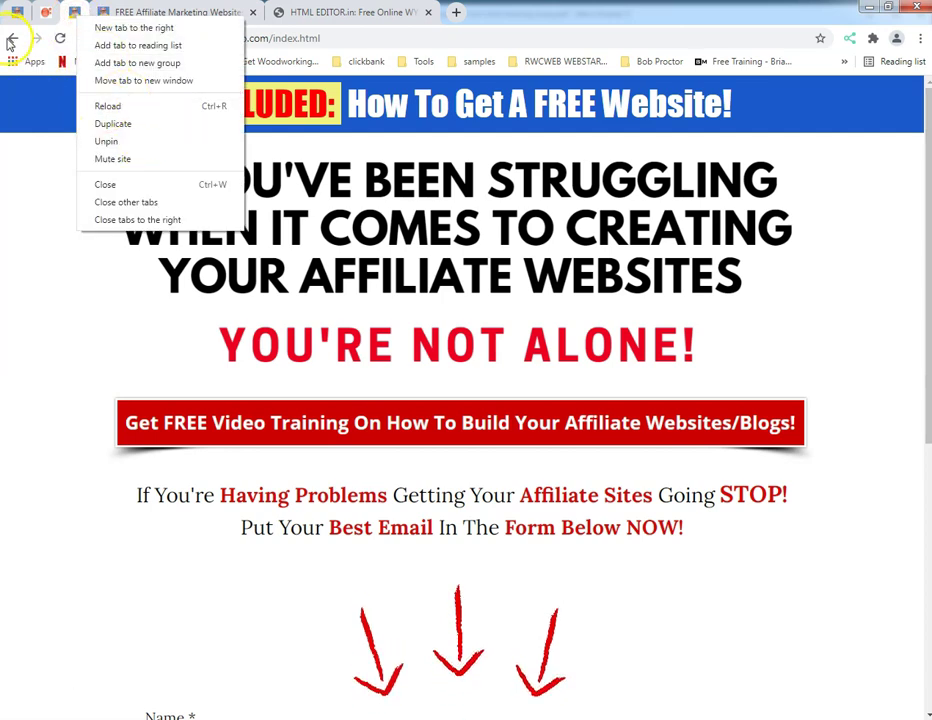
pyautogui.click(124, 187)
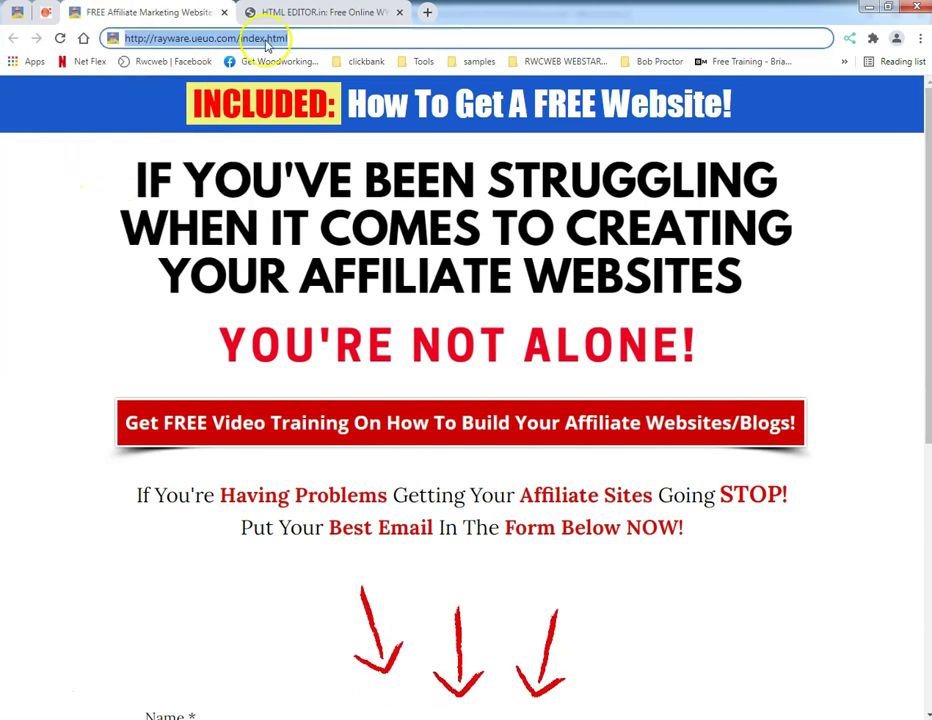
# Step: Bring up the HTMLEditor.in full editor and maximize its editing area
pyautogui.click(287, 14)
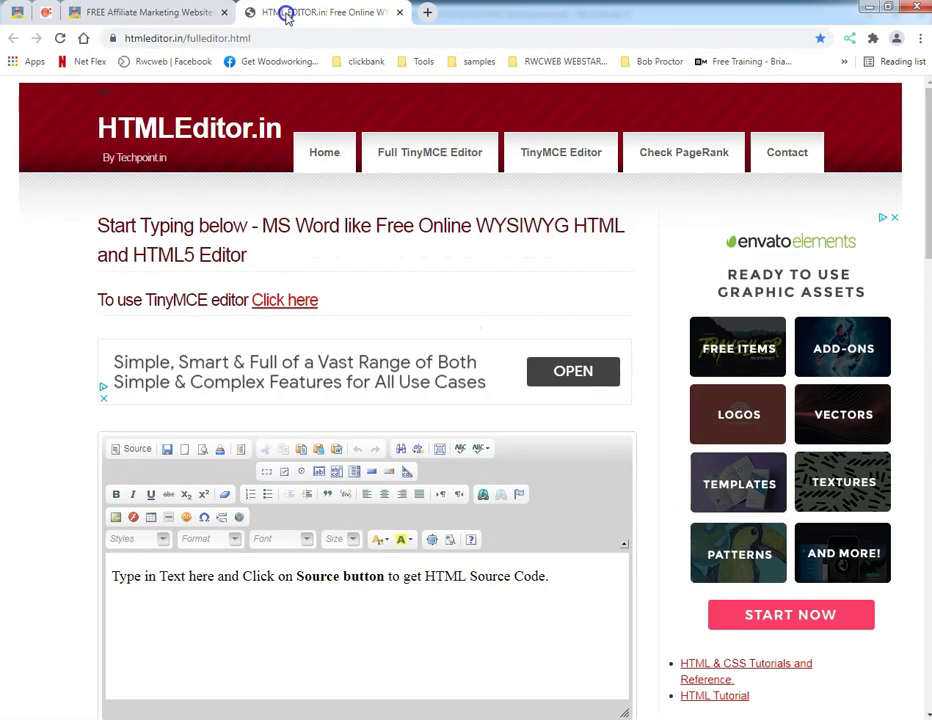
pyautogui.click(430, 540)
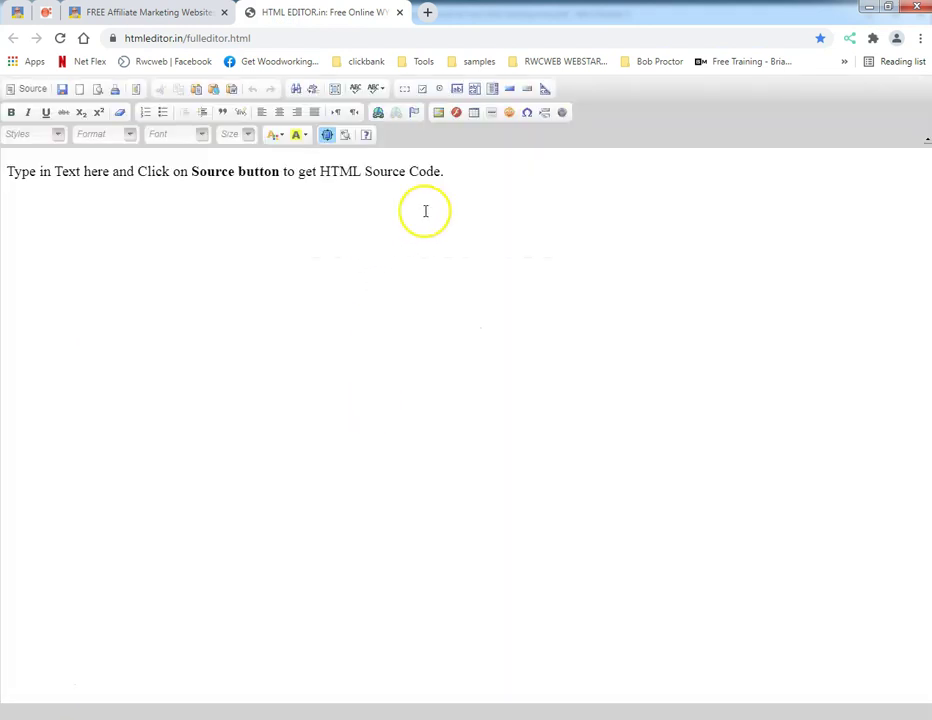
# Step: Open the File Manager from the FreeWHA control panel and delete the file test.png
pyautogui.click(38, 14)
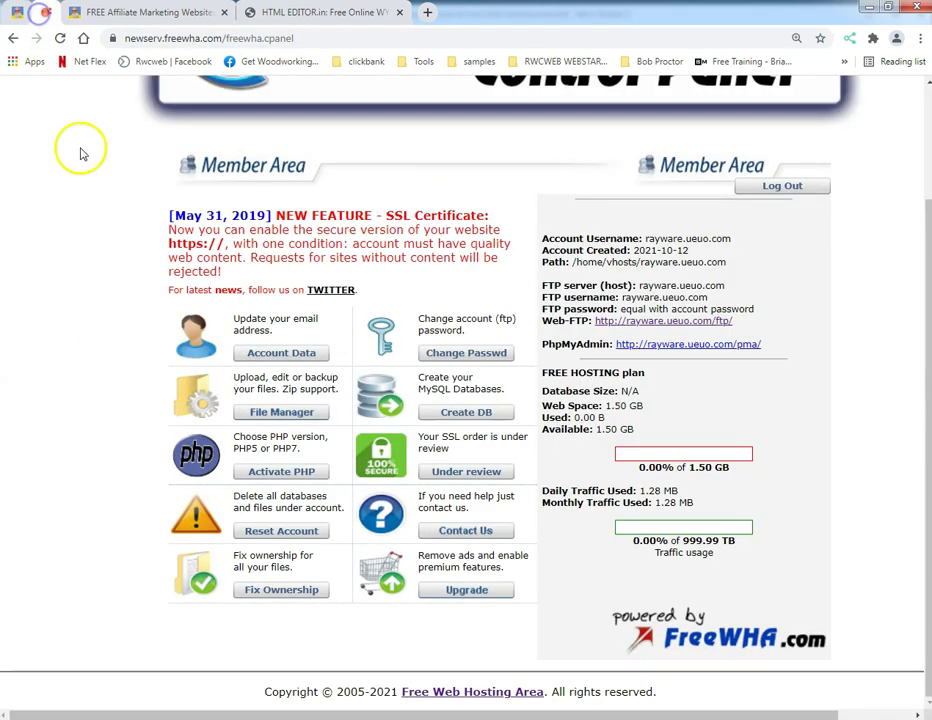
pyautogui.click(297, 410)
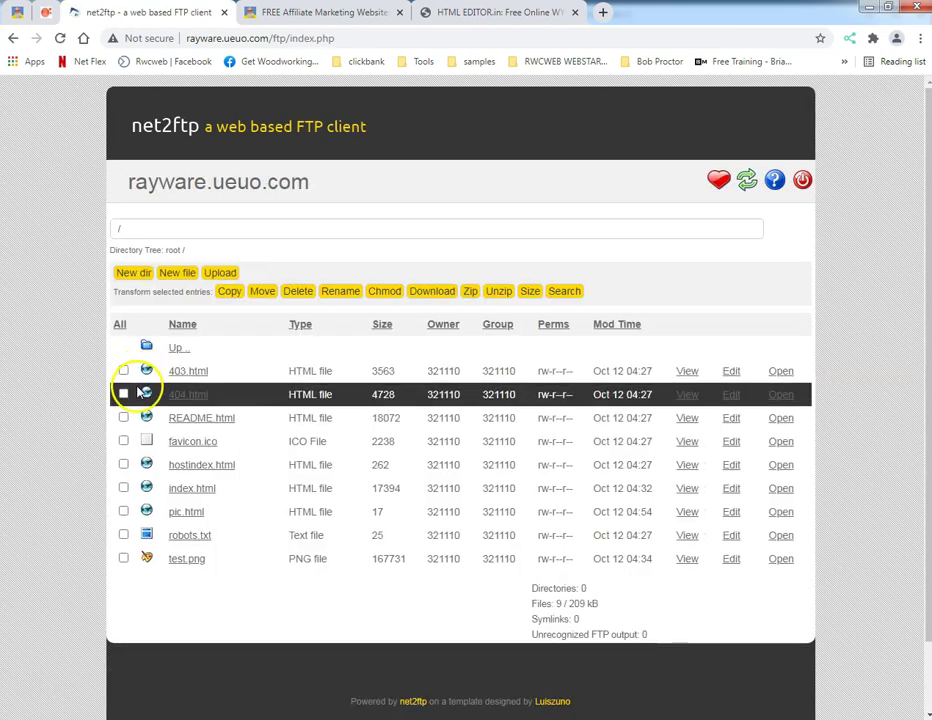
pyautogui.click(124, 559)
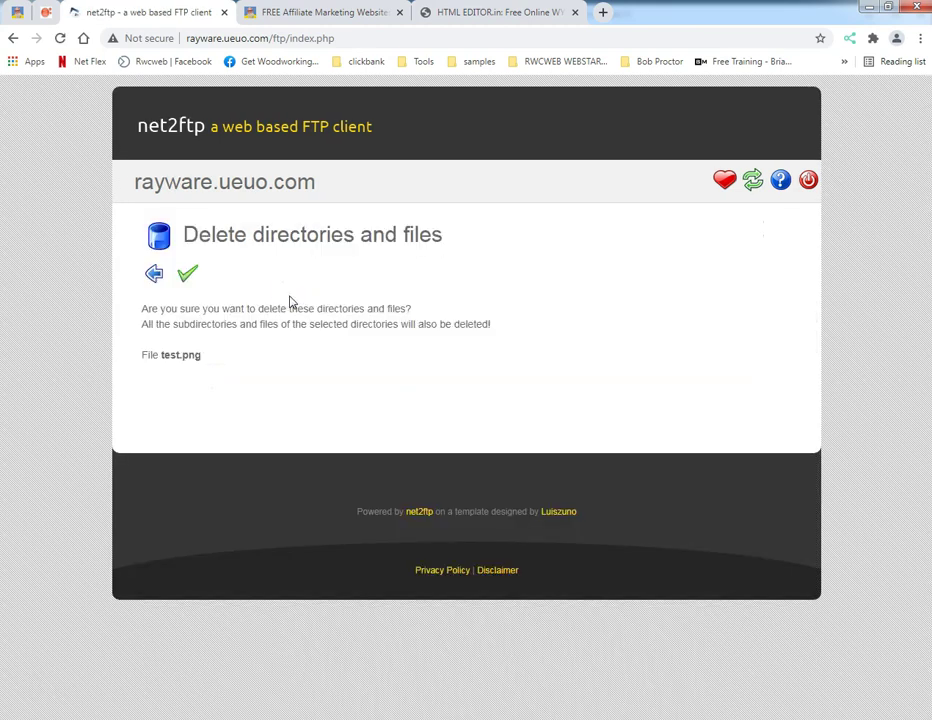
pyautogui.click(187, 274)
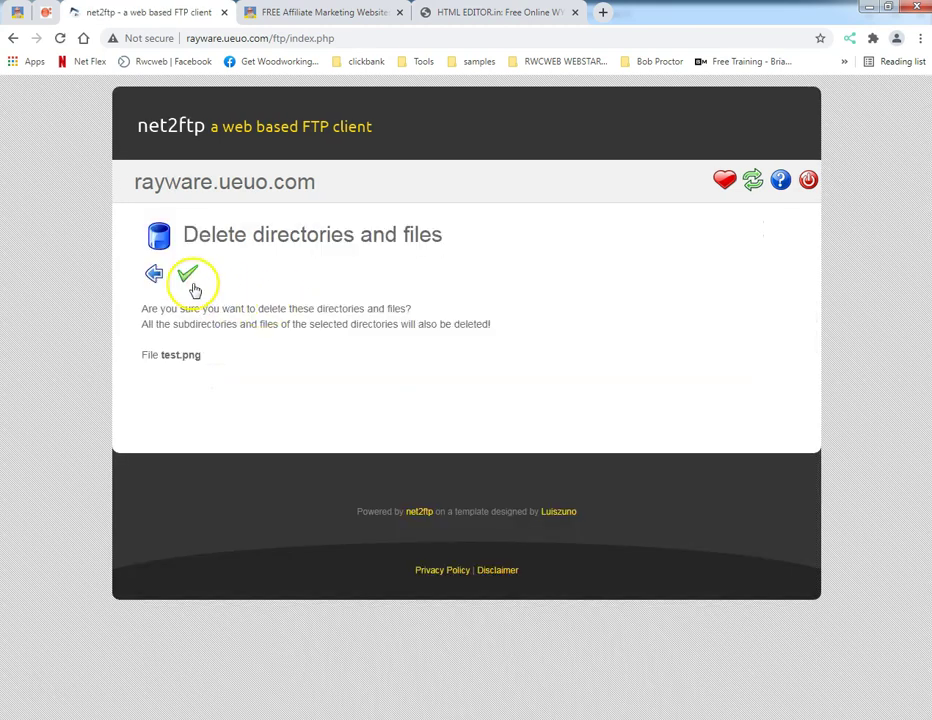
pyautogui.click(154, 274)
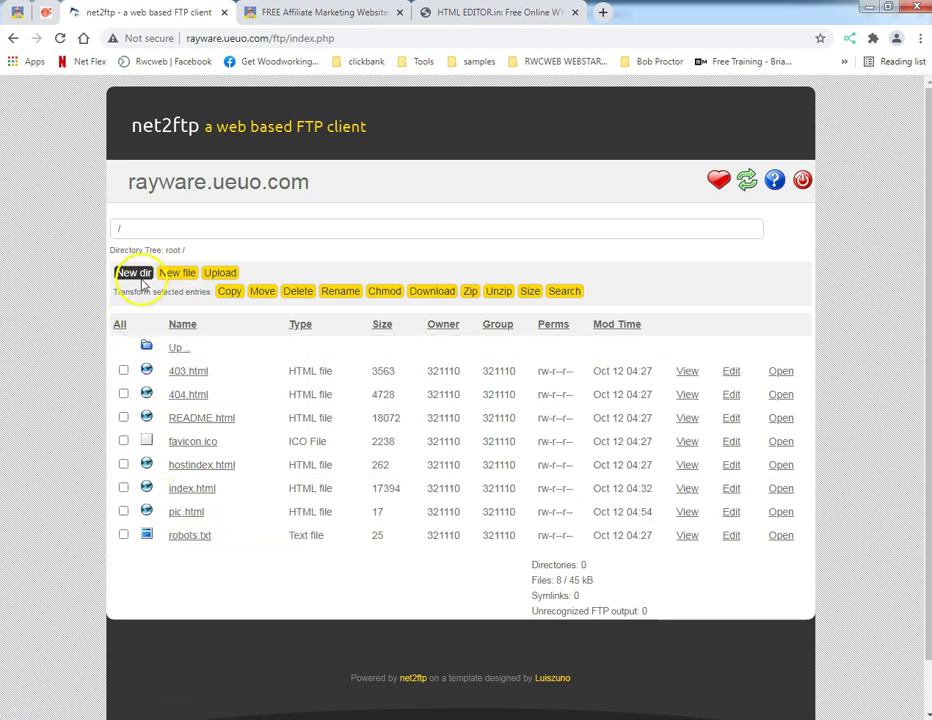
# Step: Create and save a new file named test.html with its default placeholder content, and open its page in the browser to check the address
pyautogui.click(173, 276)
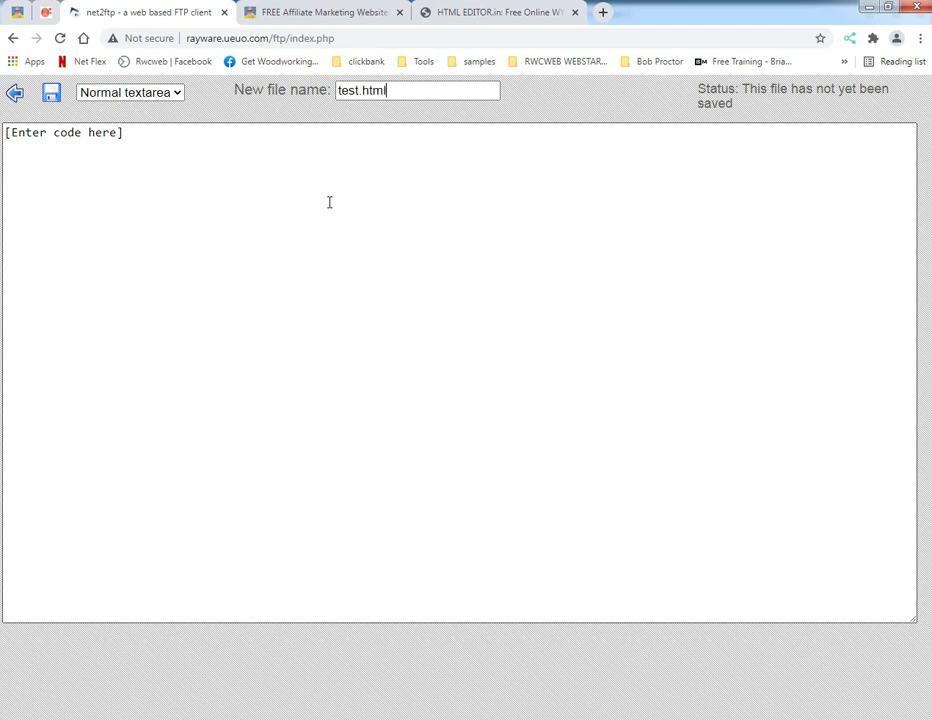
pyautogui.click(45, 106)
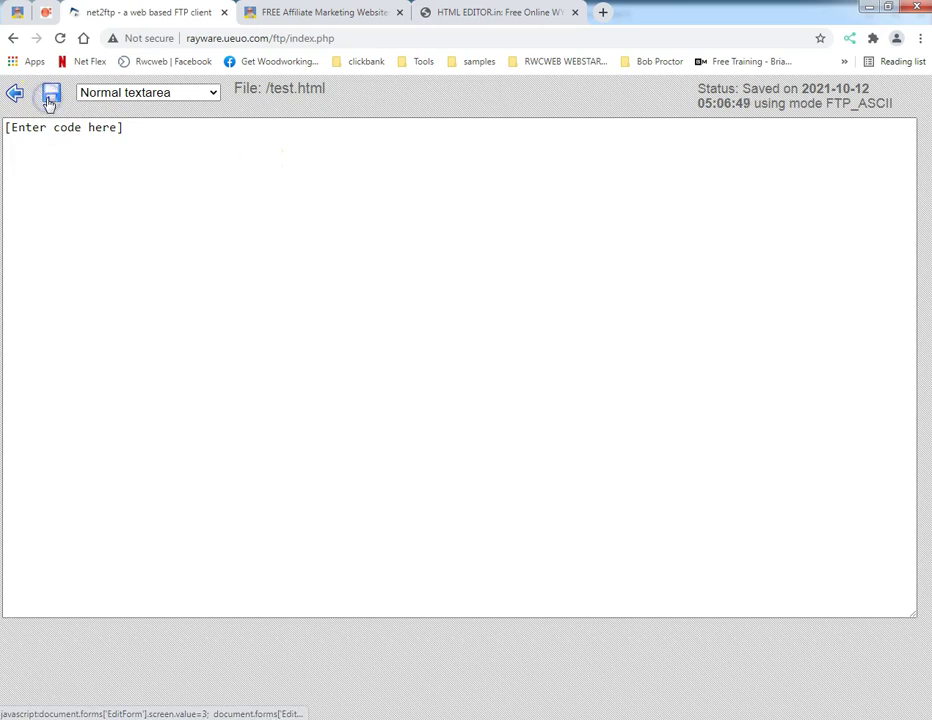
pyautogui.click(15, 93)
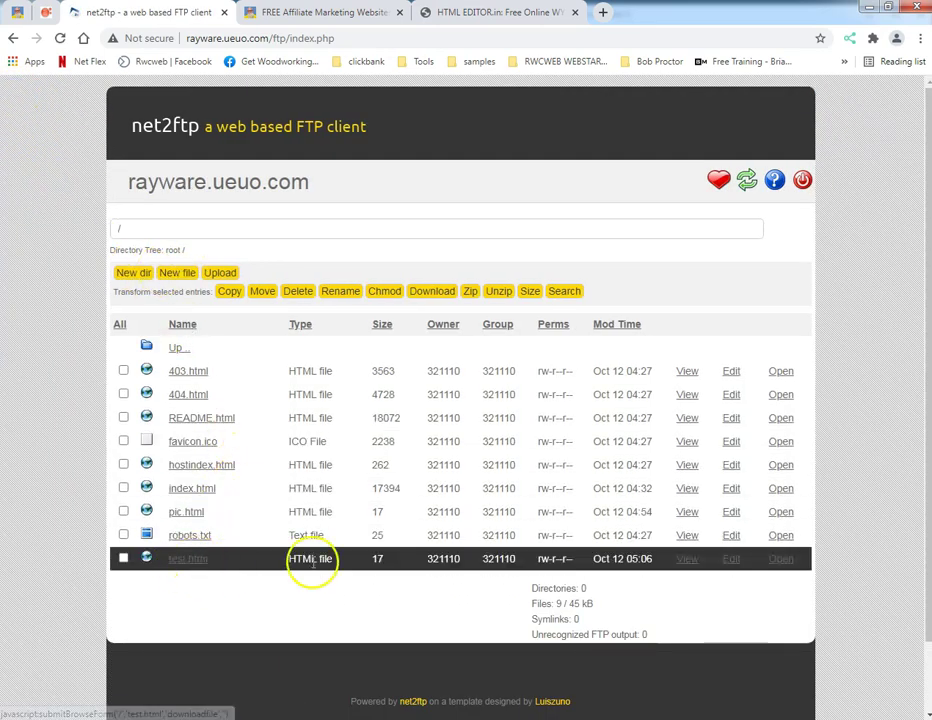
pyautogui.click(784, 559)
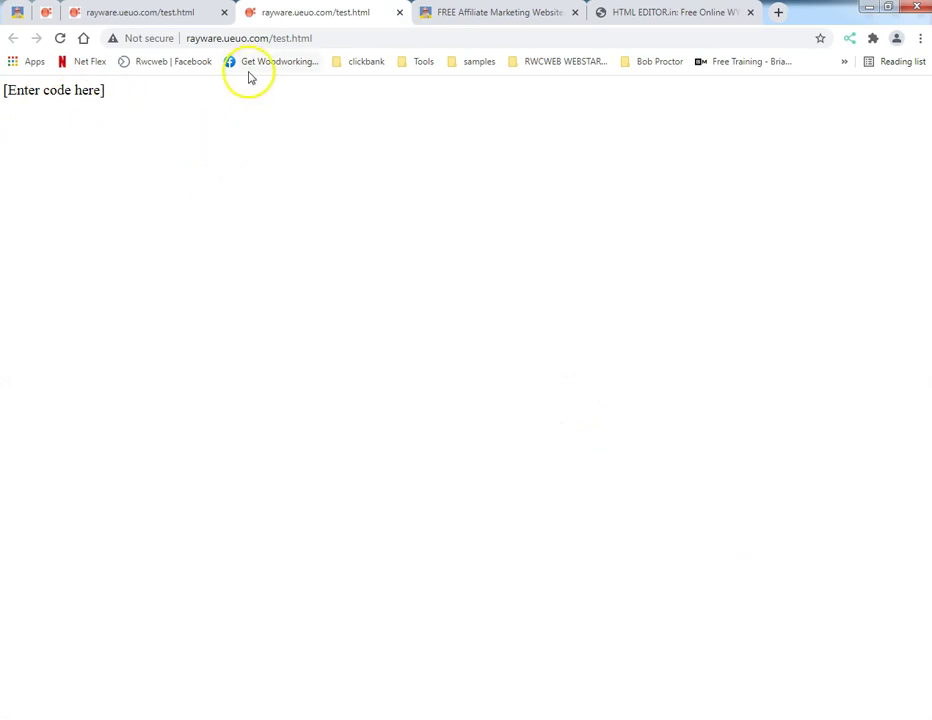
pyautogui.click(276, 40)
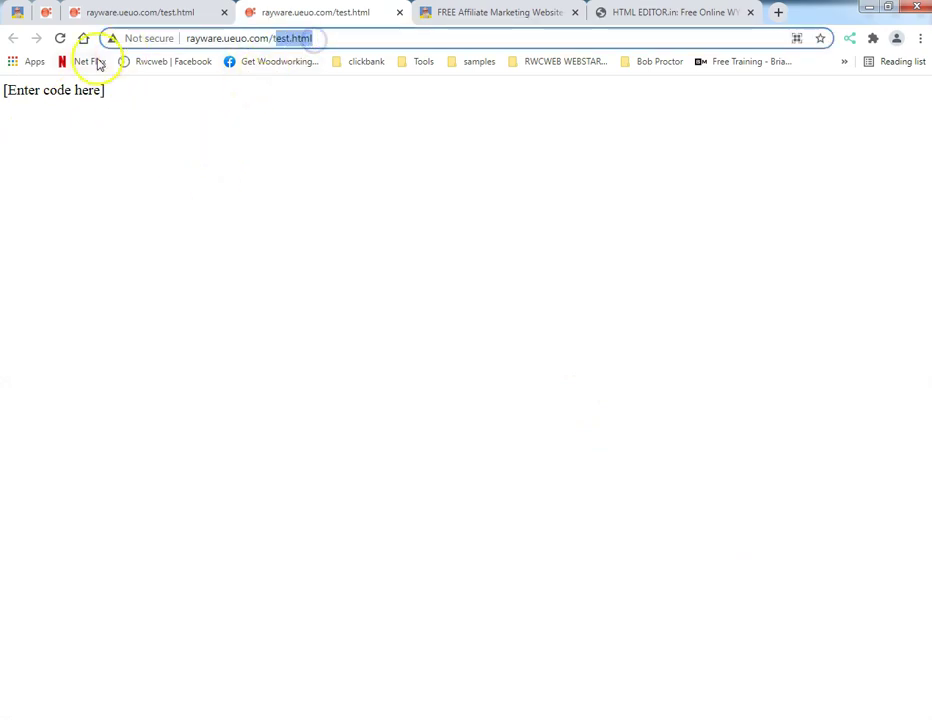
# Step: Delete all the sample text in the HTMLEditor.in full editor
pyautogui.click(637, 15)
pyautogui.click(470, 173)
pyautogui.hotkey('ctrl', 'a')
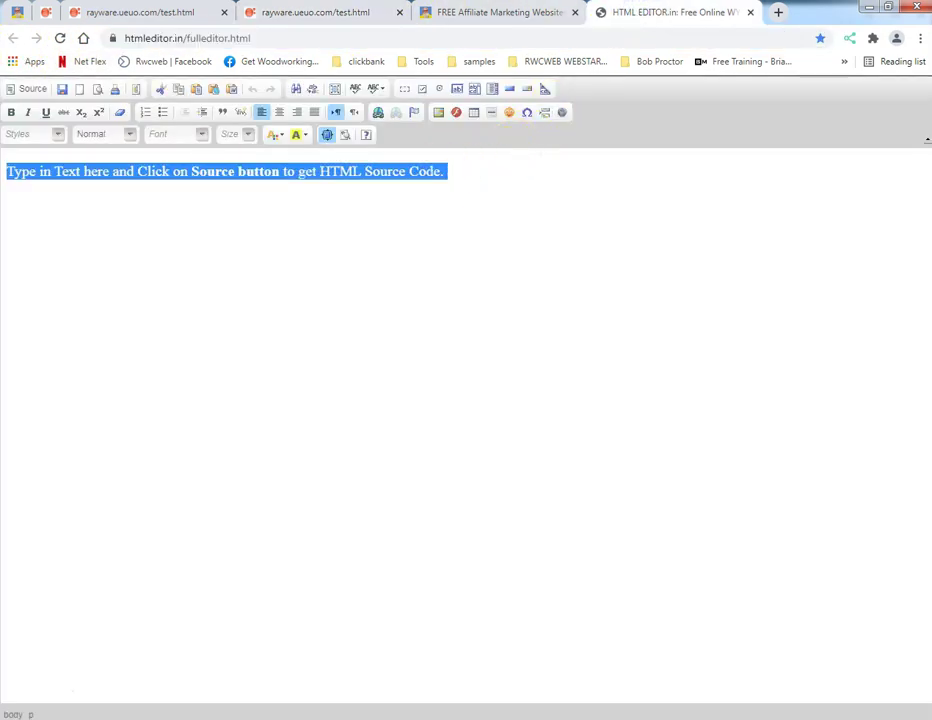
pyautogui.press('Delete')
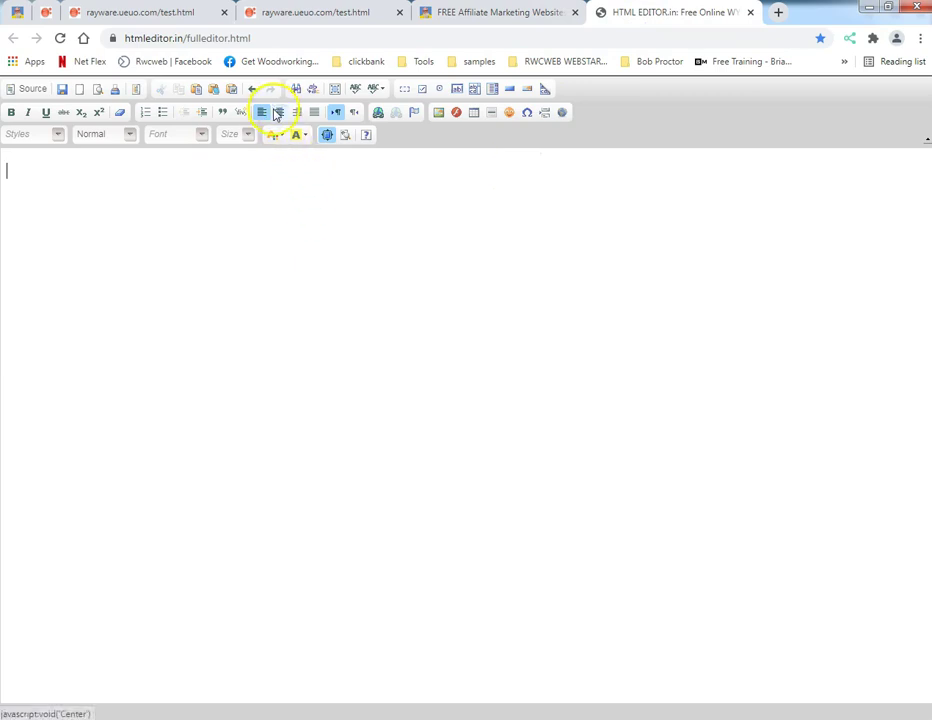
# Step: Reopen the HTMLEditor.in full editor from the bookmarks, maximize its editing area and select all the sample text
pyautogui.click(405, 62)
pyautogui.click(424, 84)
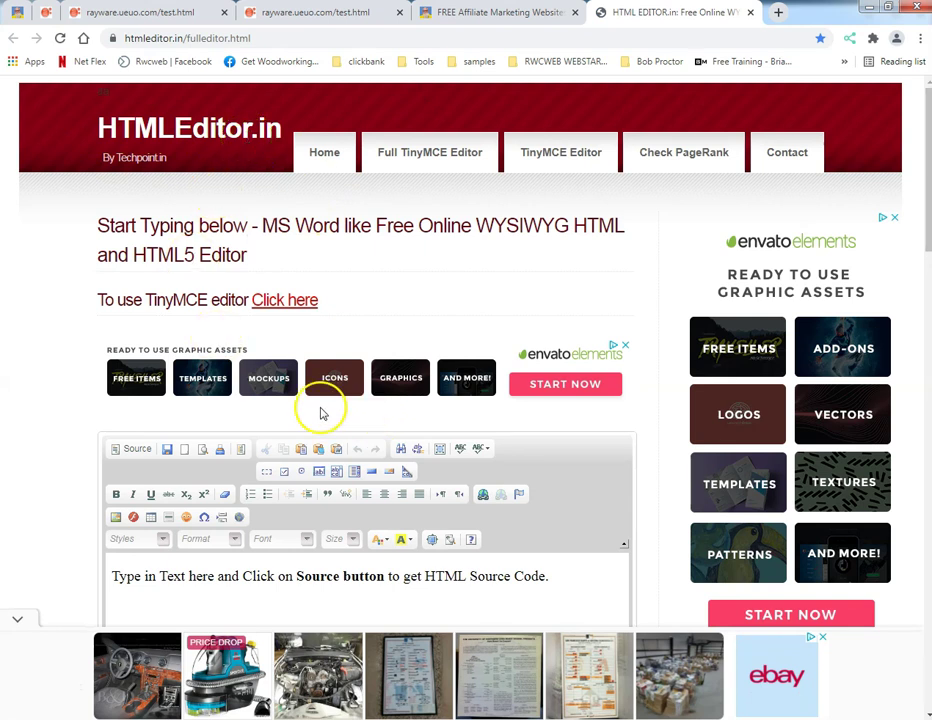
pyautogui.scroll(-2, 320, 410)
pyautogui.click(432, 392)
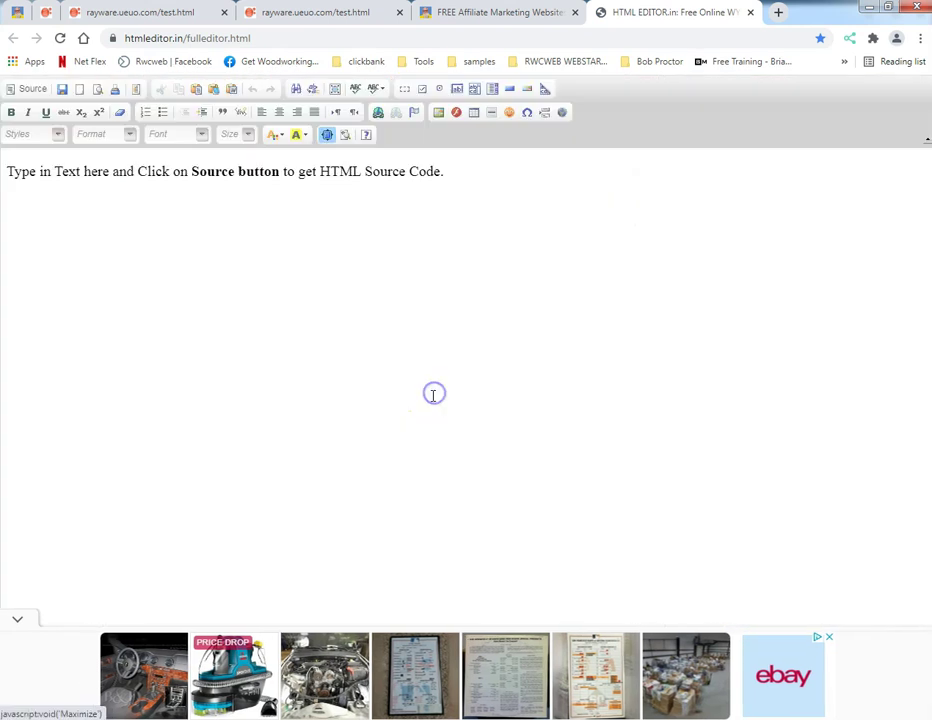
pyautogui.hotkey('ctrl', 'a')
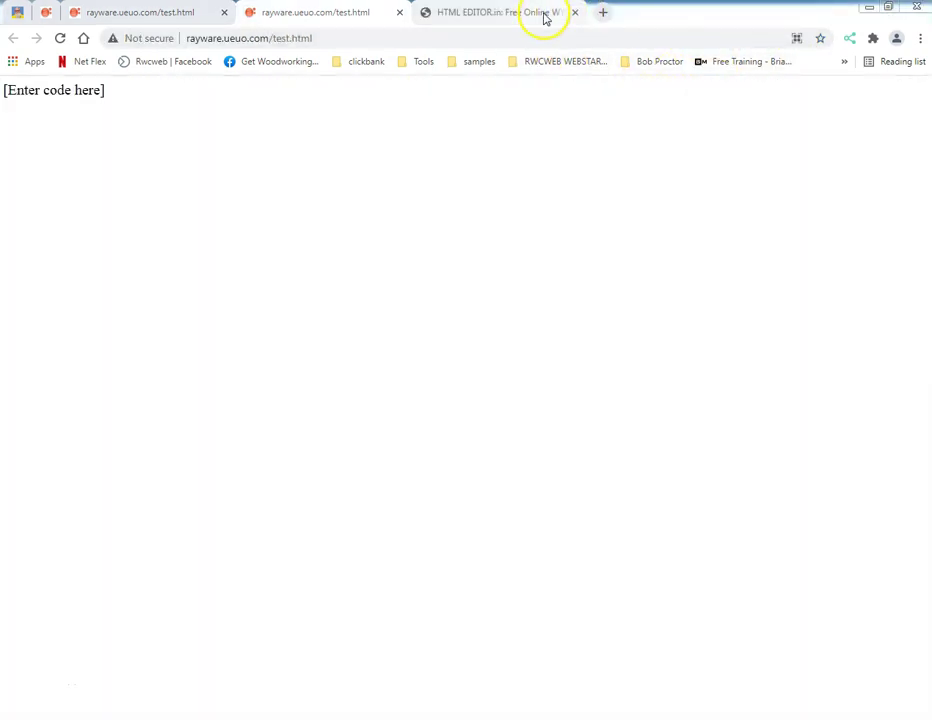
# Step: Return to the HTMLEditor.in page, maximize the editing area and delete all the sample text
pyautogui.click(530, 15)
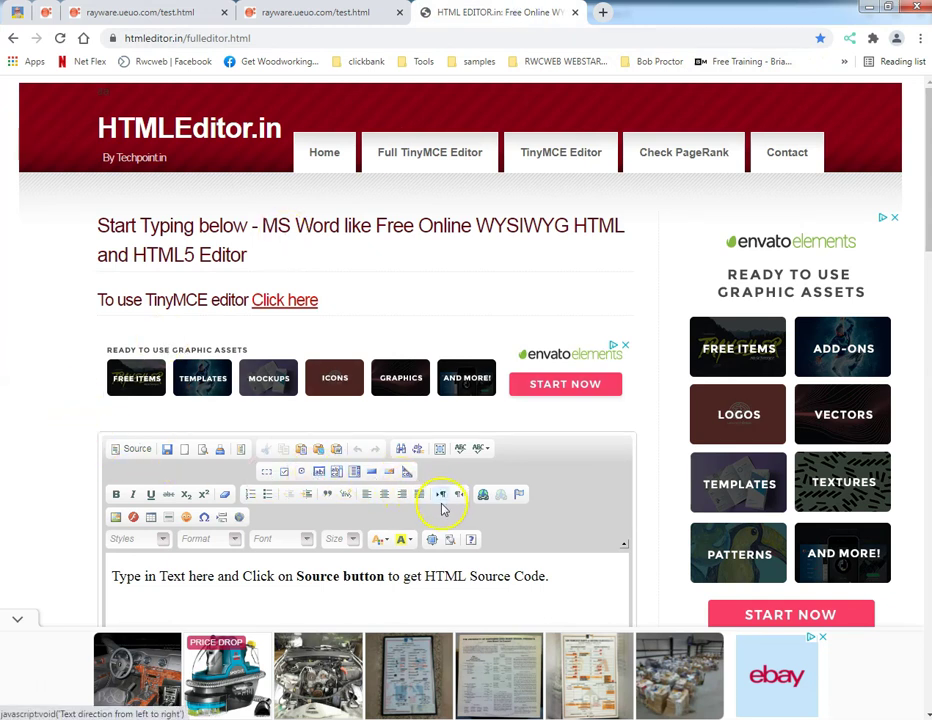
pyautogui.click(430, 541)
pyautogui.click(464, 199)
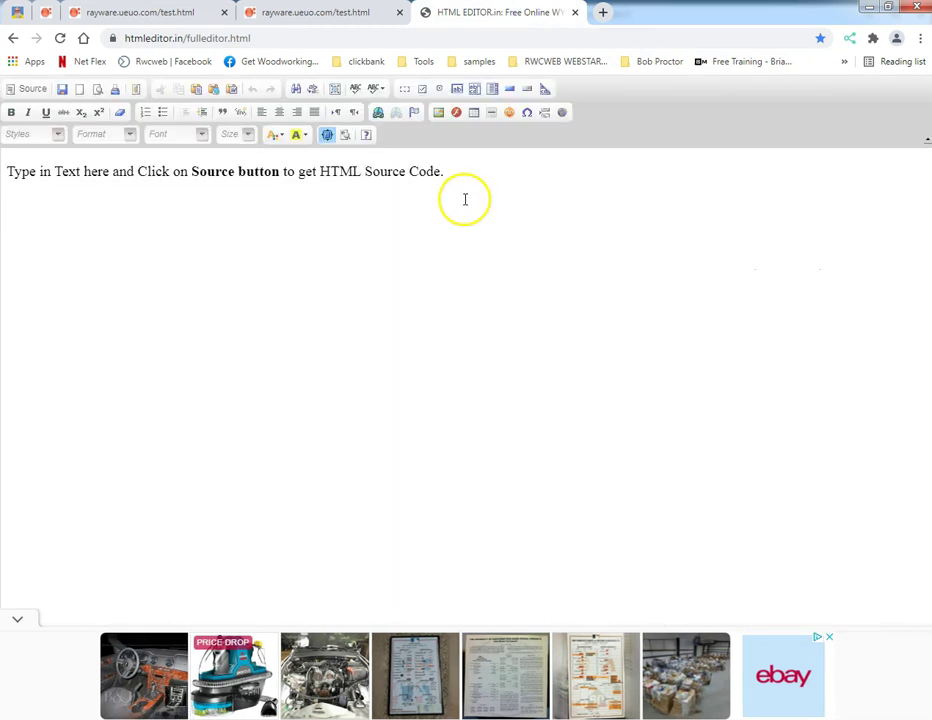
pyautogui.hotkey('ctrl', 'a')
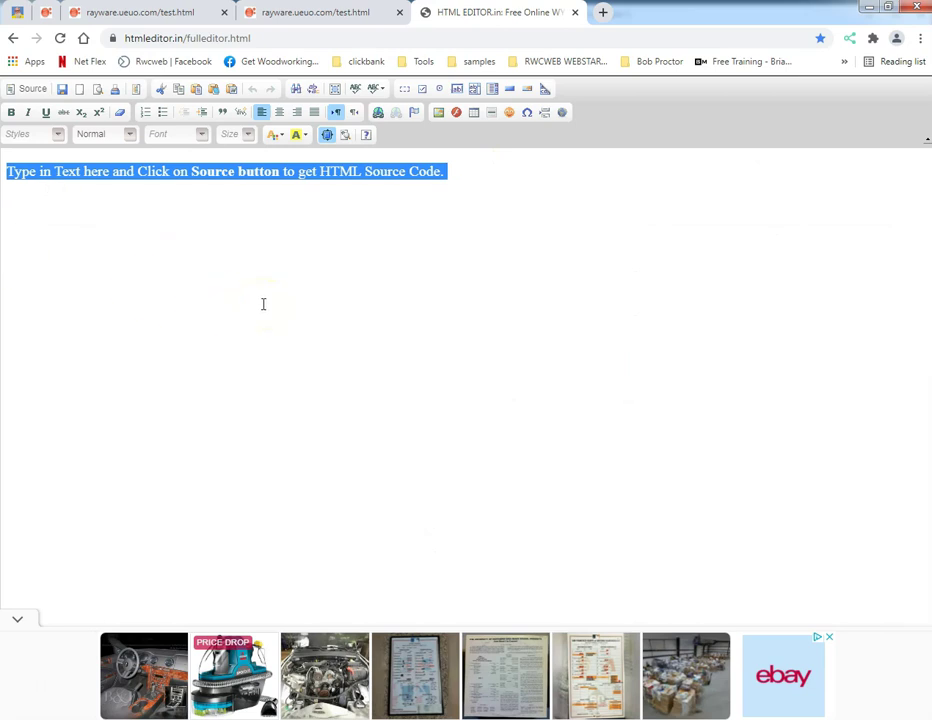
pyautogui.press('Delete')
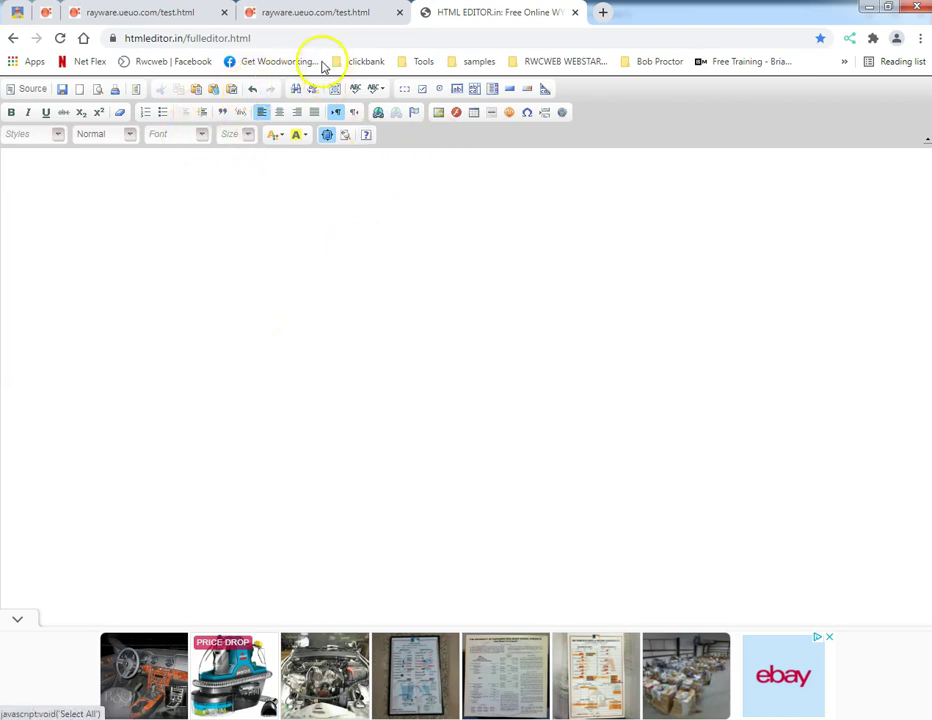
# Step: Open the bookmarked "Download Your FREE Quick Guide Here!" page in a new tab and examine its two-column layout
pyautogui.click(541, 64)
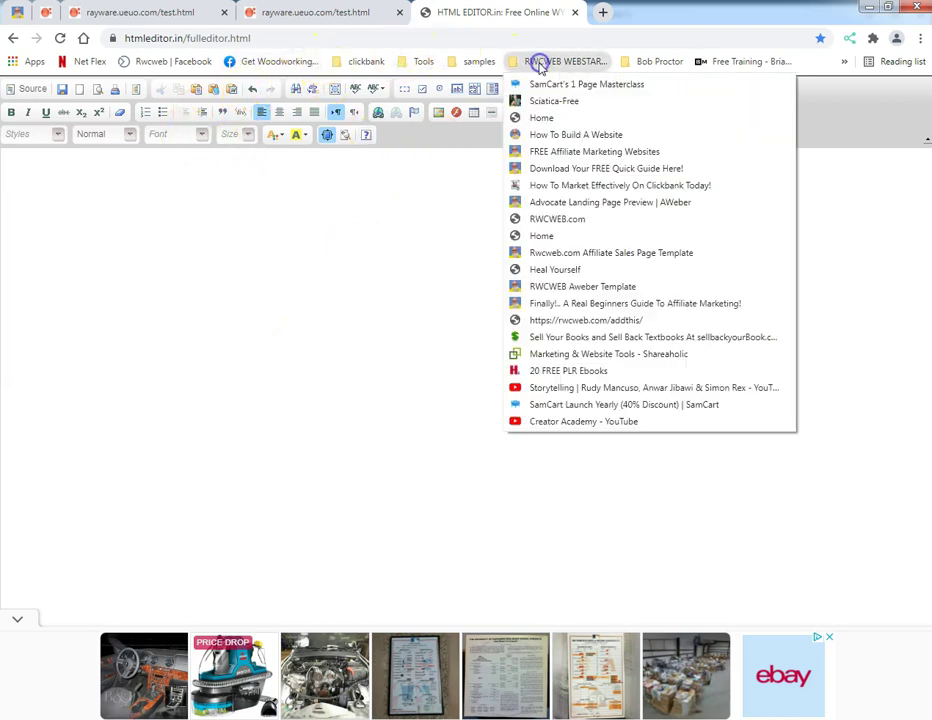
pyautogui.rightClick(641, 169)
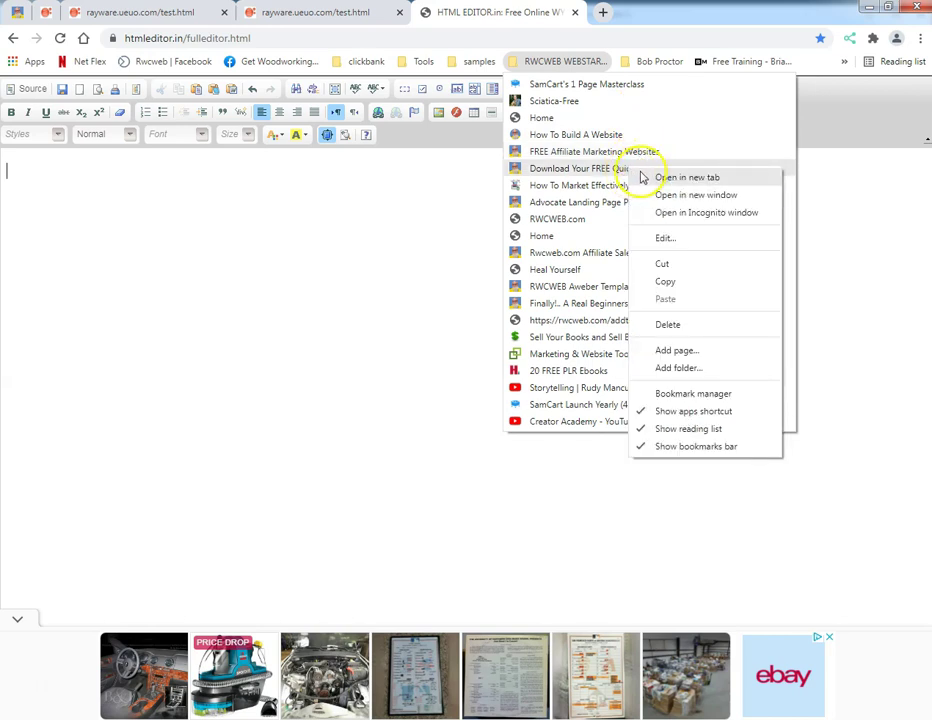
pyautogui.click(648, 178)
pyautogui.click(618, 12)
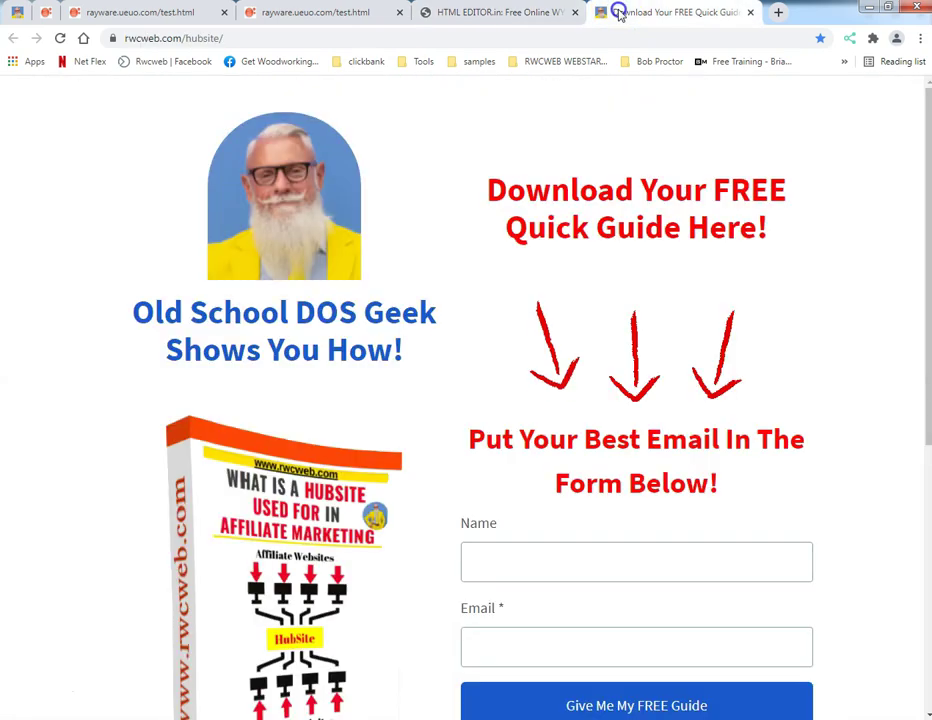
pyautogui.scroll(-5, 366, 202)
pyautogui.scroll(3, 216, 210)
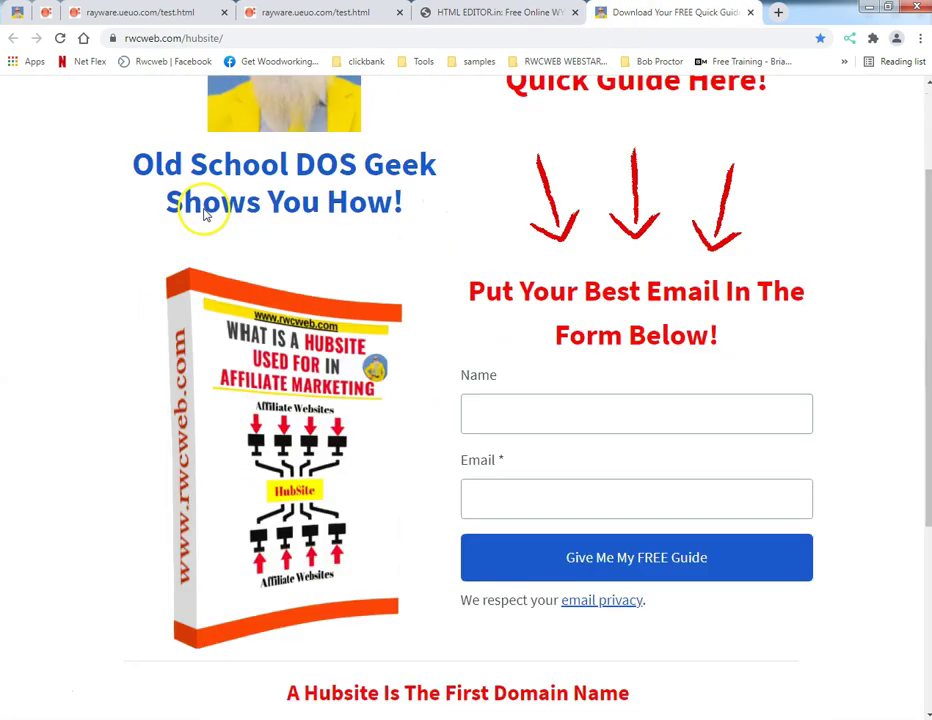
pyautogui.scroll(3, 202, 208)
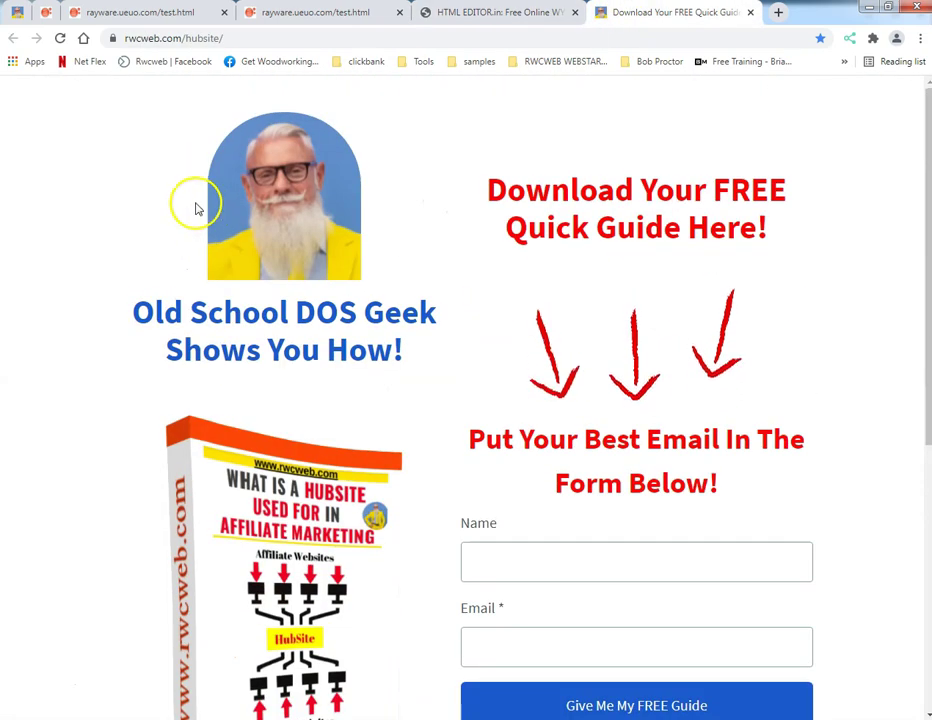
pyautogui.scroll(-1, 187, 213)
pyautogui.scroll(-1, 187, 250)
pyautogui.scroll(3, 198, 202)
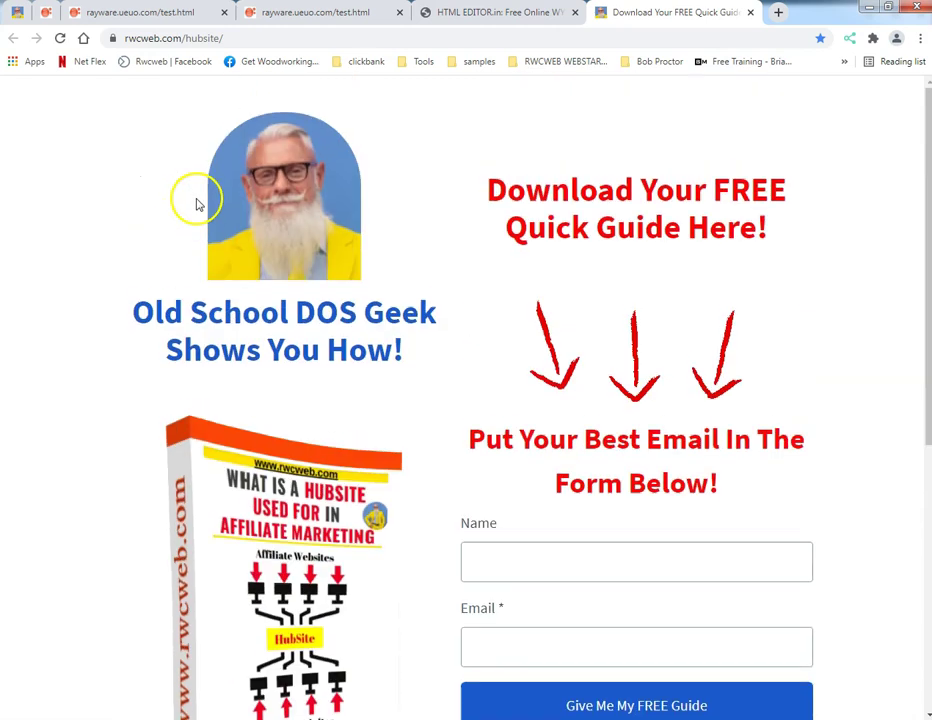
# Step: Return to the HTML editor and collapse the advertising banner below the editing area
pyautogui.click(474, 22)
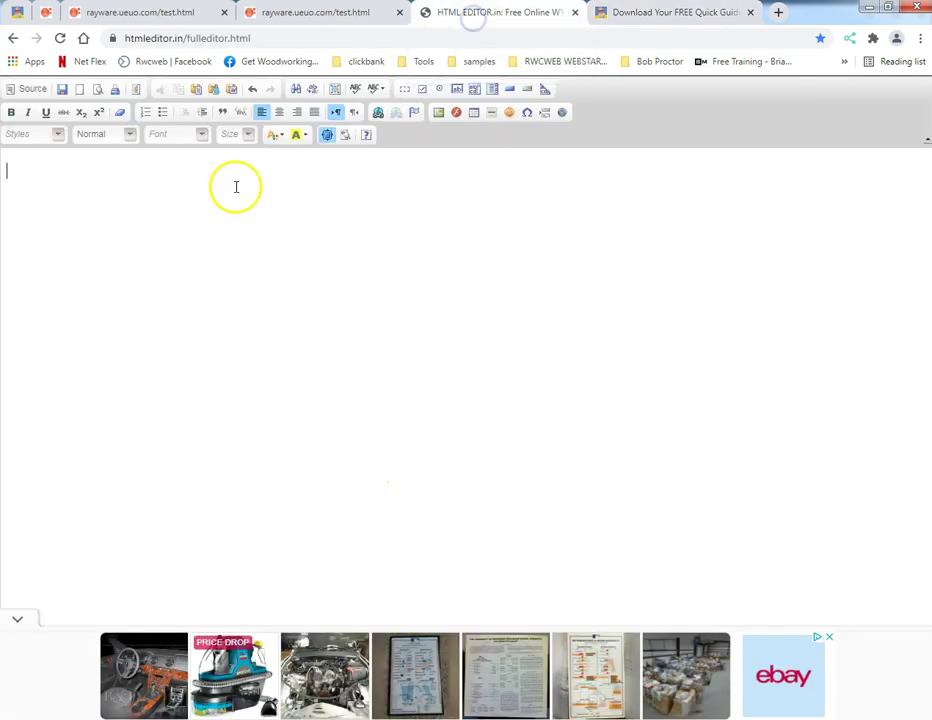
pyautogui.click(12, 621)
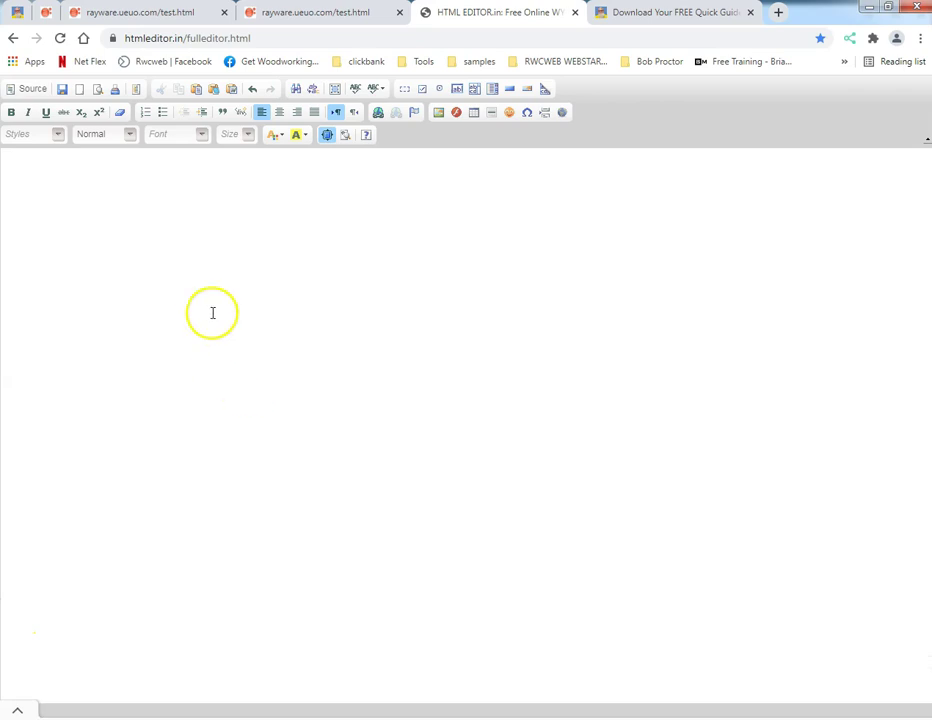
# Step: Go back to the net2ftp file list and delete the file pic.html
pyautogui.click(140, 18)
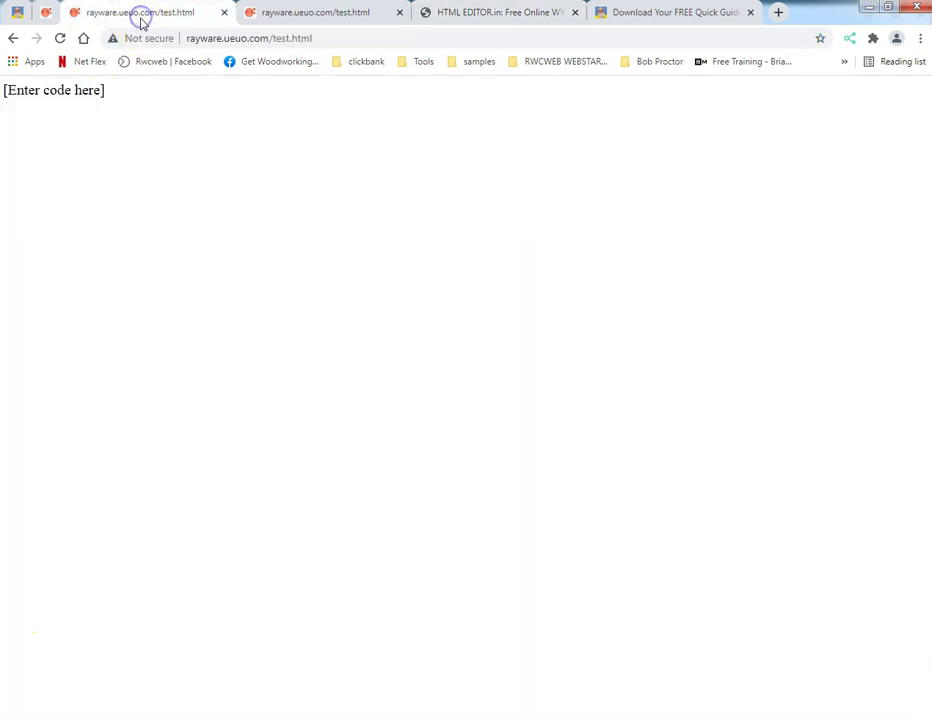
pyautogui.click(18, 39)
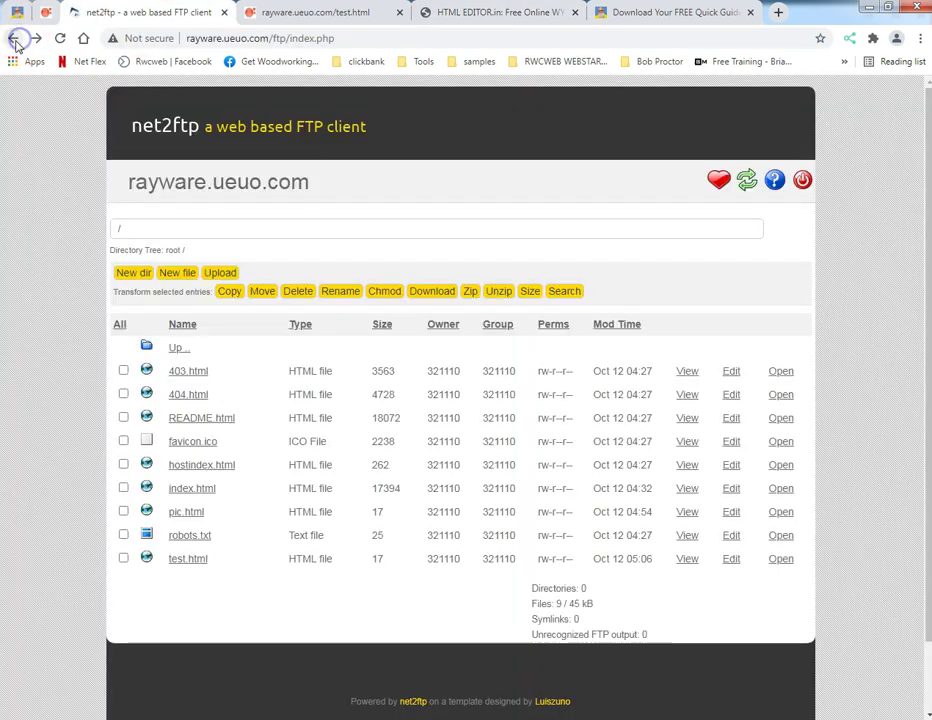
pyautogui.click(218, 274)
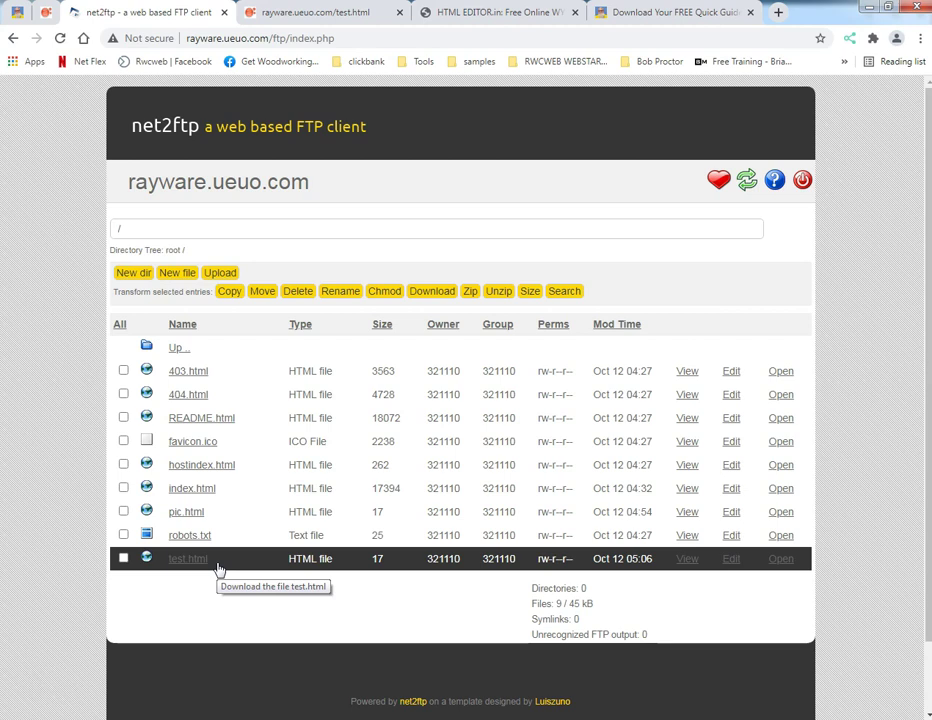
pyautogui.click(124, 518)
pyautogui.click(124, 512)
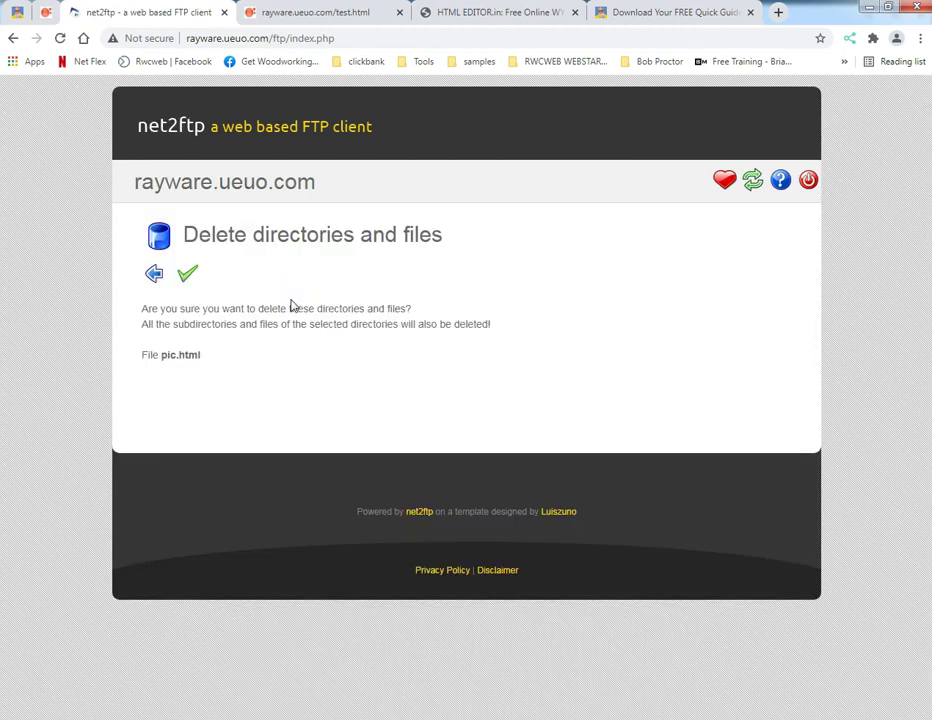
pyautogui.click(187, 274)
pyautogui.click(156, 280)
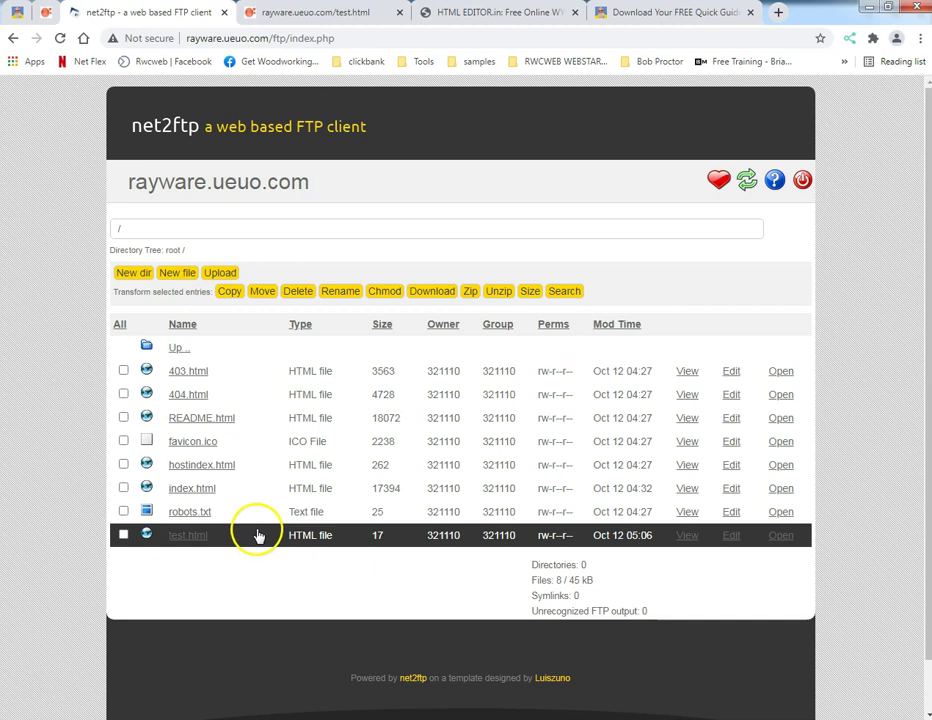
# Step: Open README.html to review the hosting account information, close the duplicate tab and go back to the net2ftp file list
pyautogui.click(780, 419)
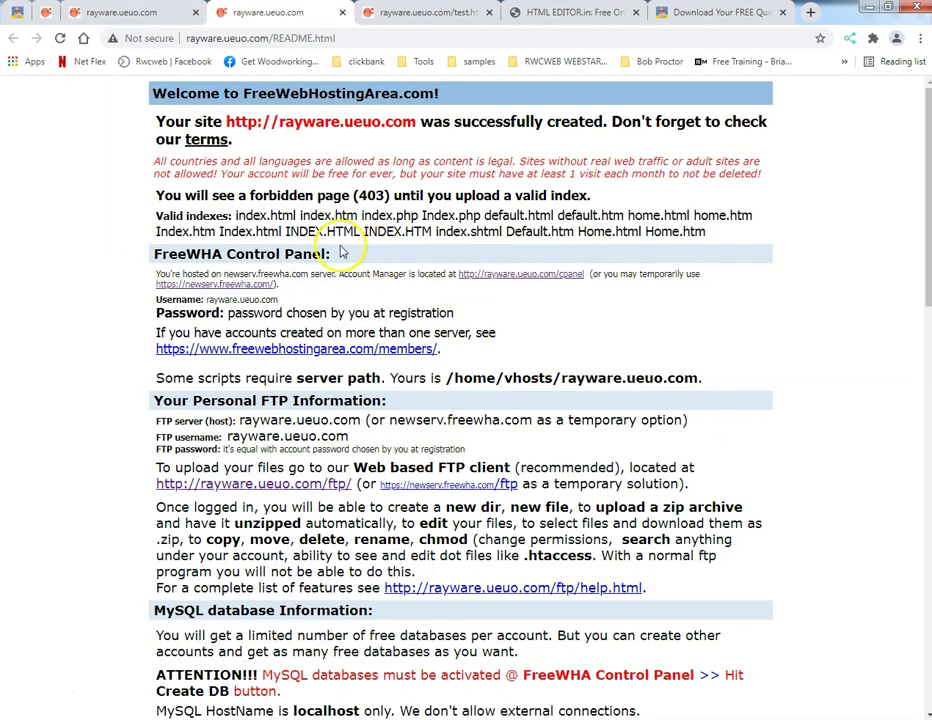
pyautogui.scroll(-3, 370, 254)
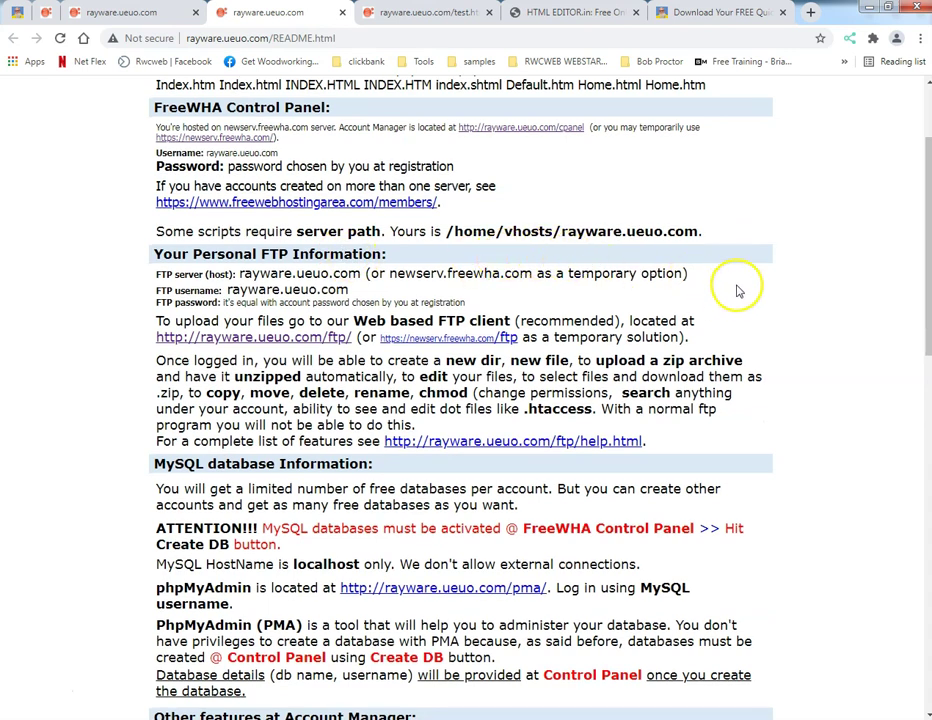
pyautogui.scroll(3, 798, 318)
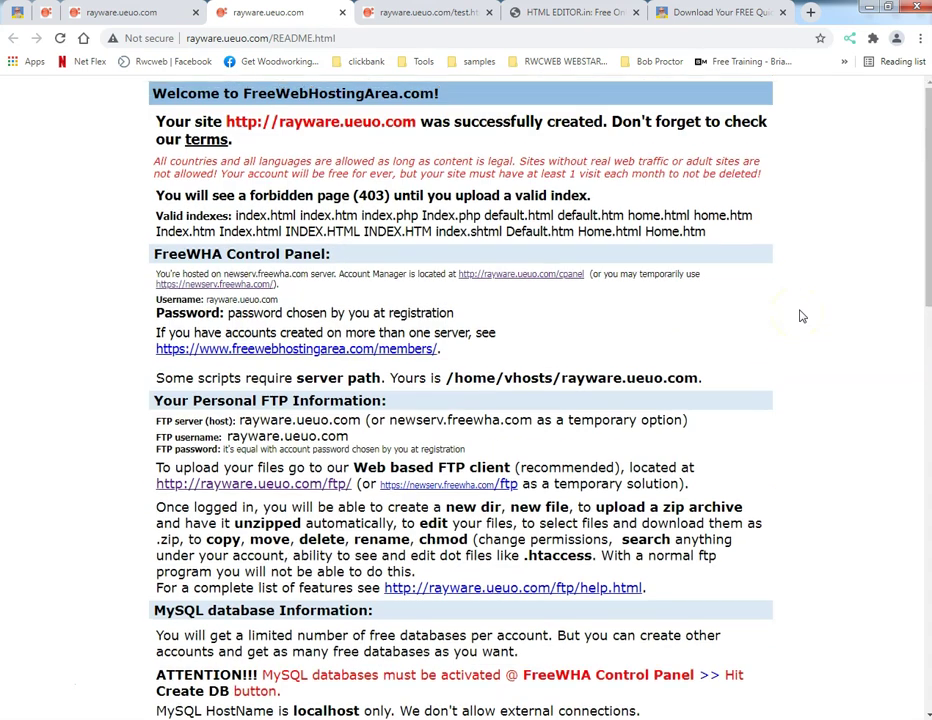
pyautogui.click(344, 12)
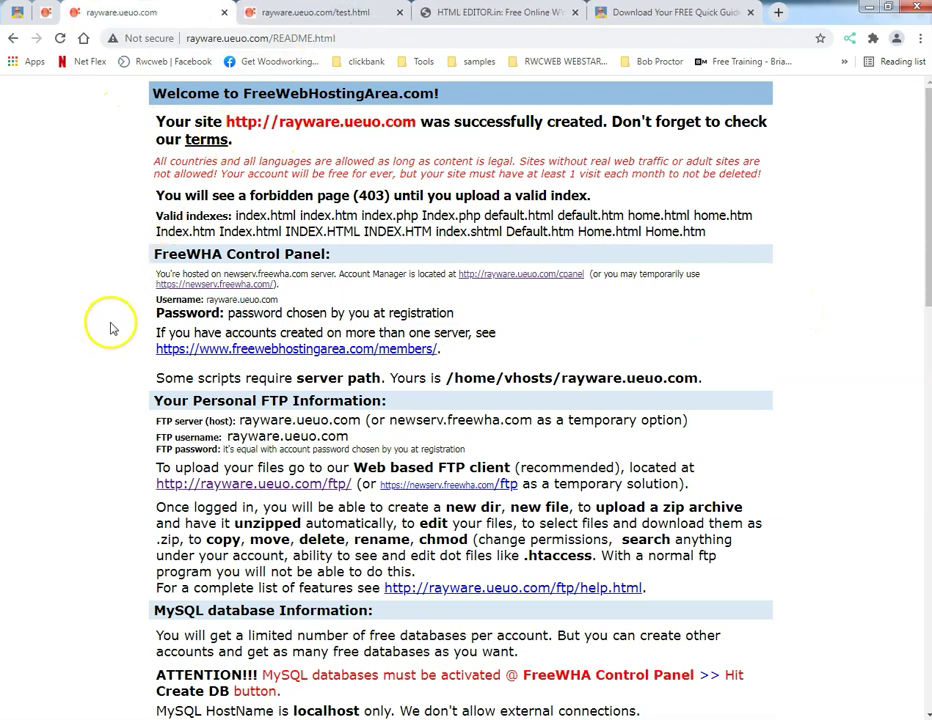
pyautogui.click(12, 39)
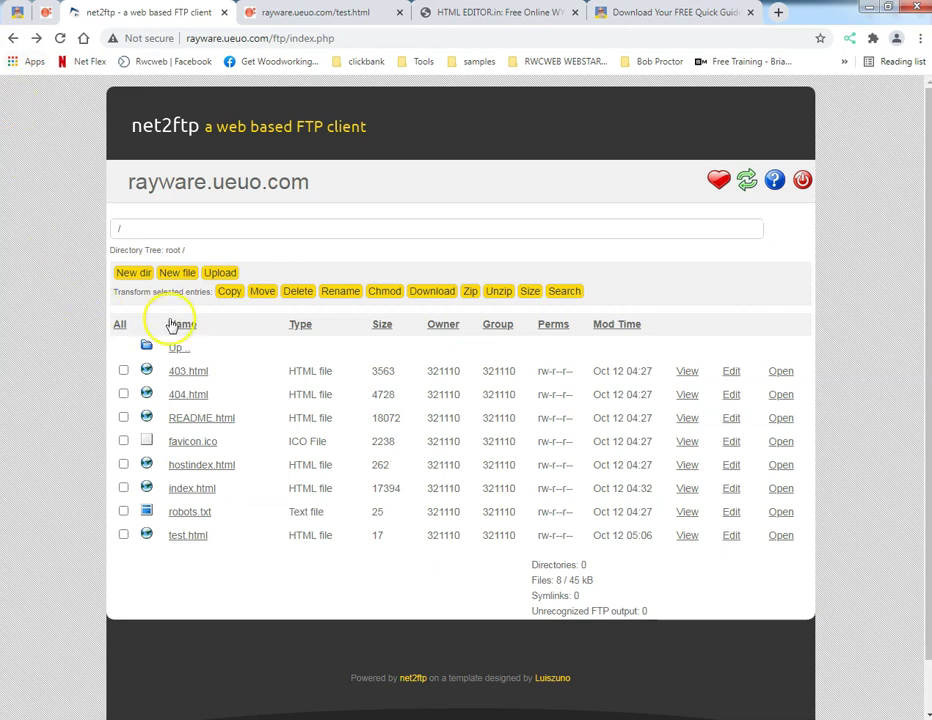
# Step: Check the live test.html page and switch back to the empty HTML editor
pyautogui.click(340, 14)
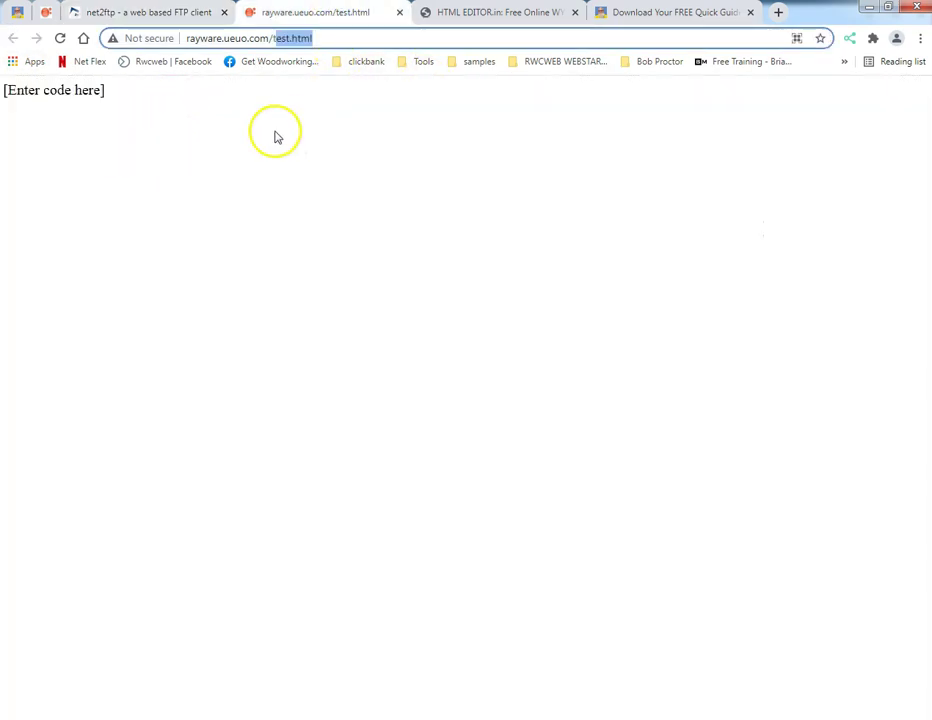
pyautogui.click(188, 137)
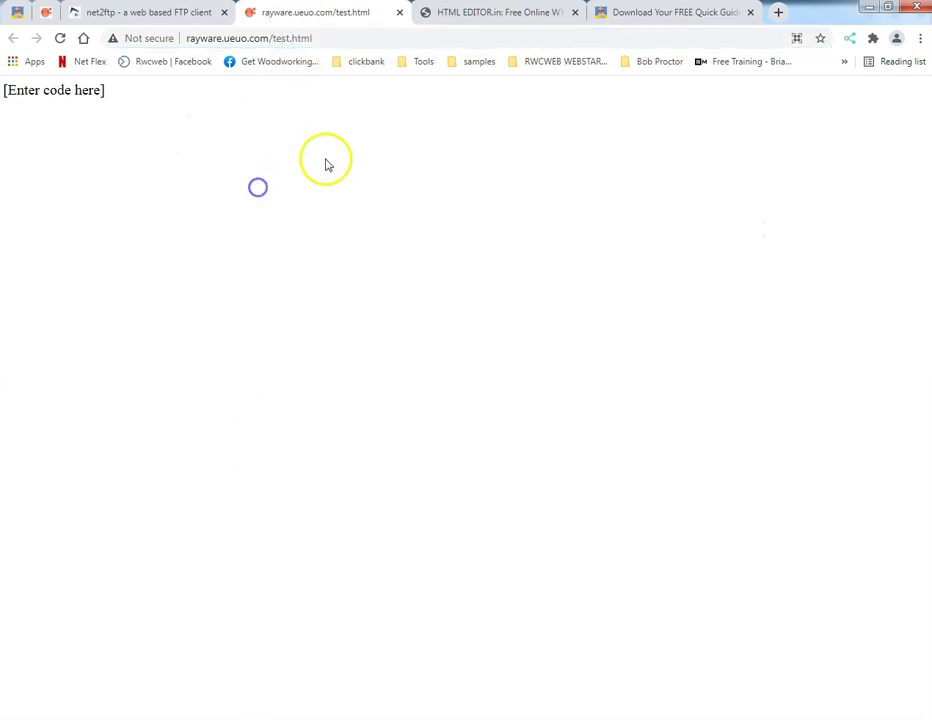
pyautogui.click(537, 14)
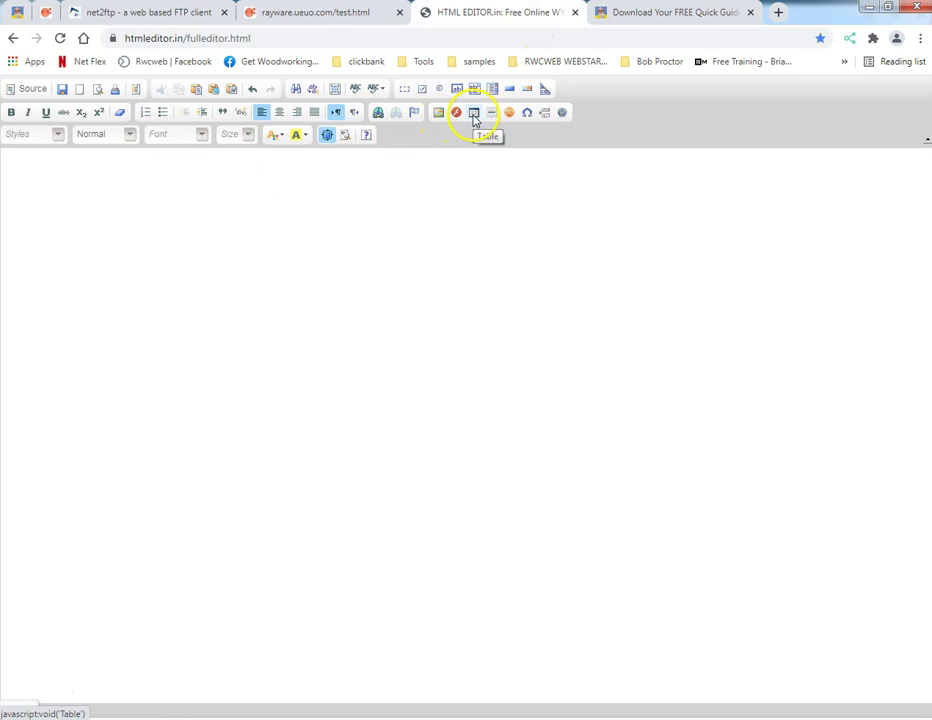
# Step: Add the centred text "Welcome To my new FREE Website" to the empty page and format it as Heading 1
pyautogui.click(283, 115)
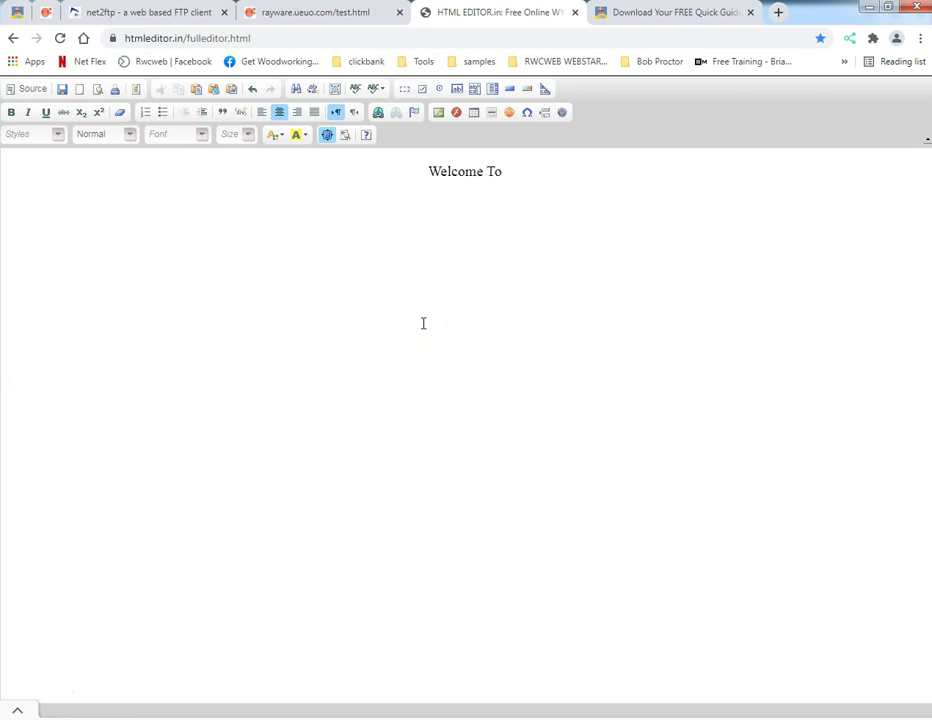
pyautogui.write('Welcome To my new FREE Website')
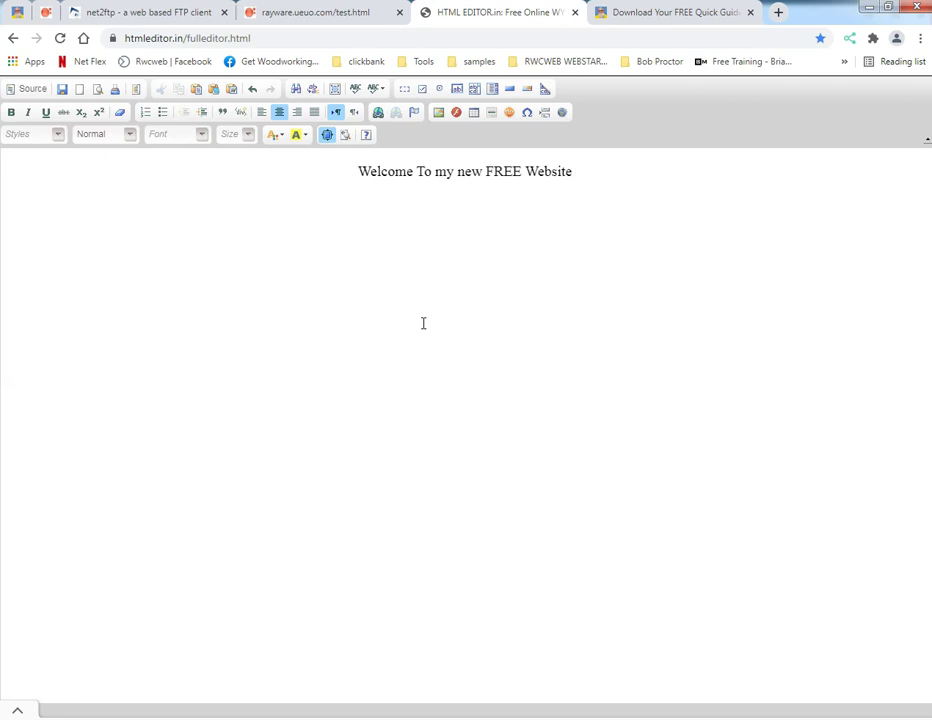
pyautogui.hotkey('ctrl', 'a')
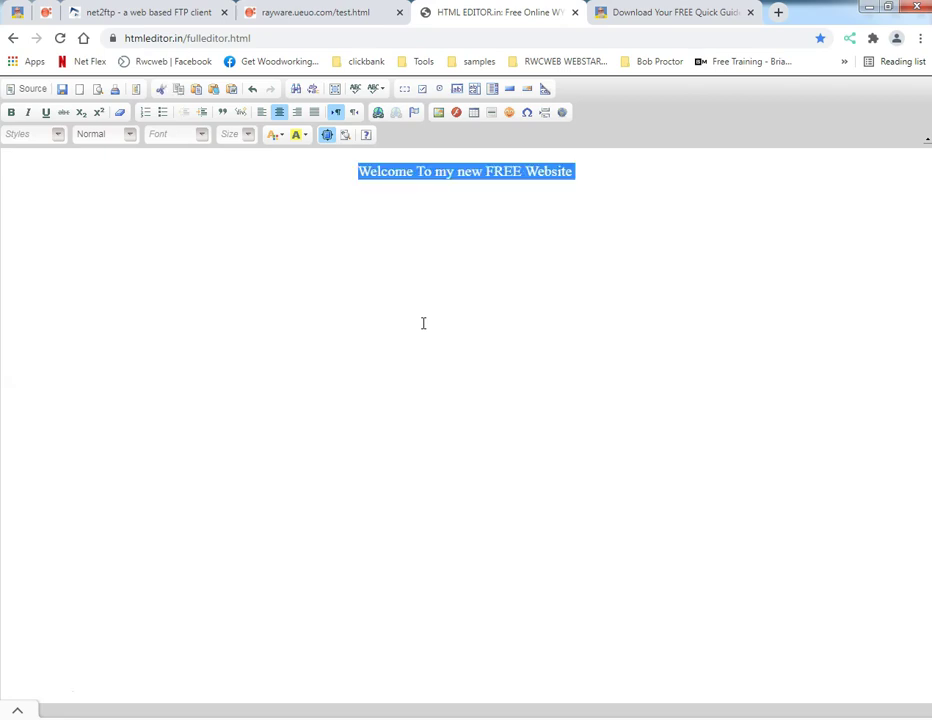
pyautogui.click(620, 18)
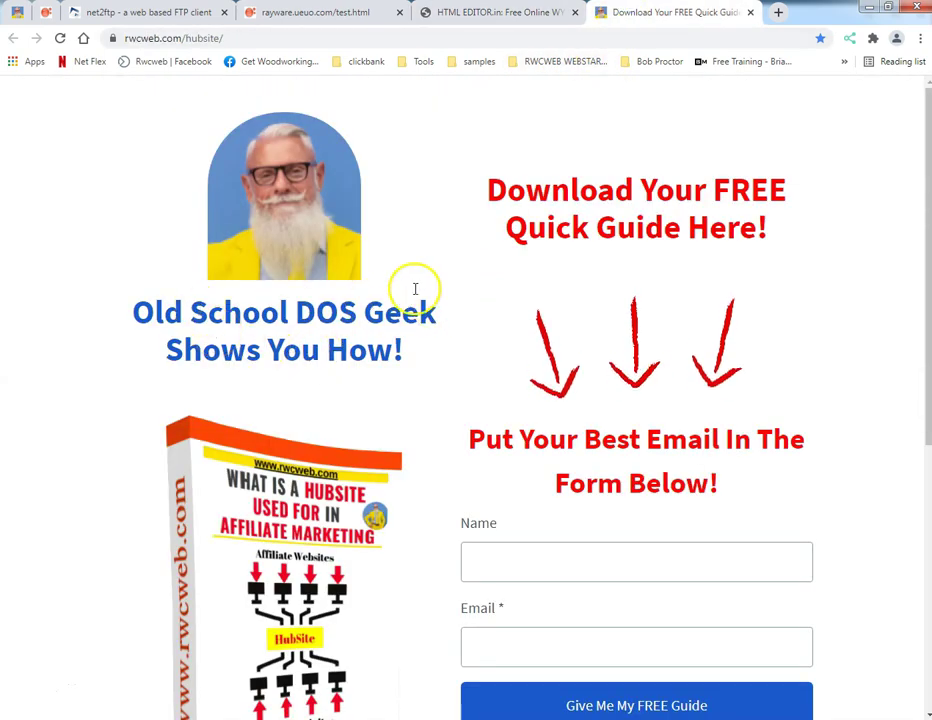
pyautogui.click(491, 14)
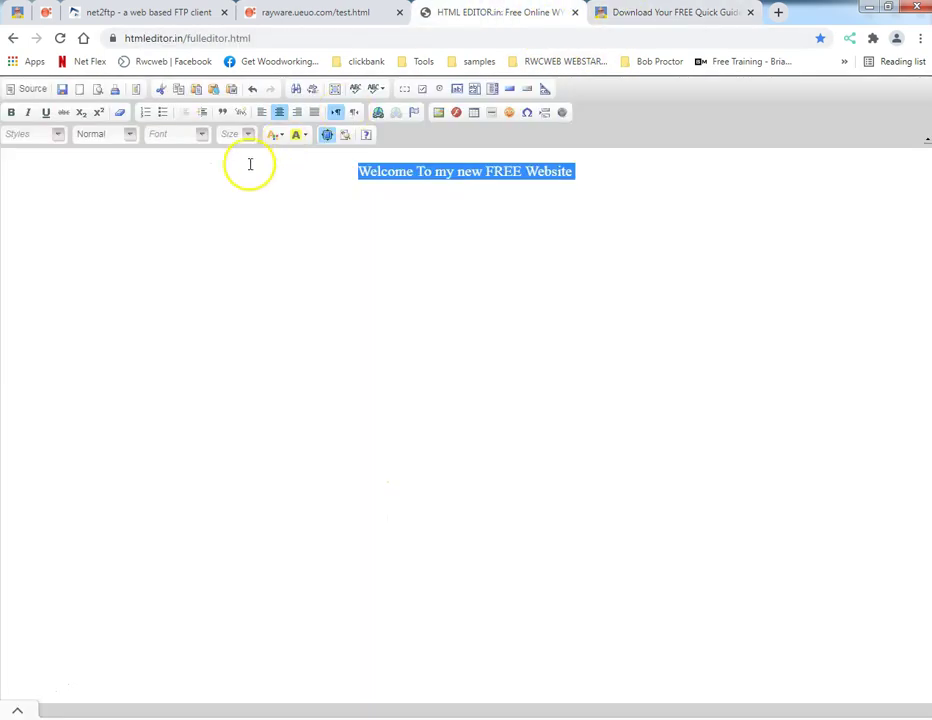
pyautogui.click(93, 140)
pyautogui.click(102, 196)
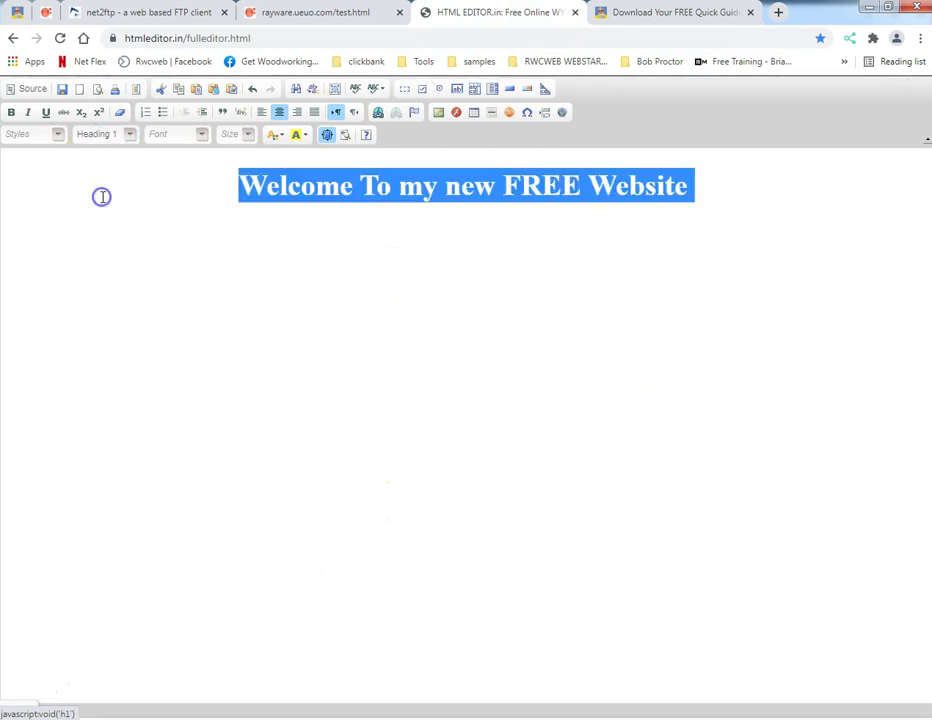
# Step: Copy the book cover image from the rwcweb.com/hubsite page and paste it on a new centred line below the heading
pyautogui.click(710, 183)
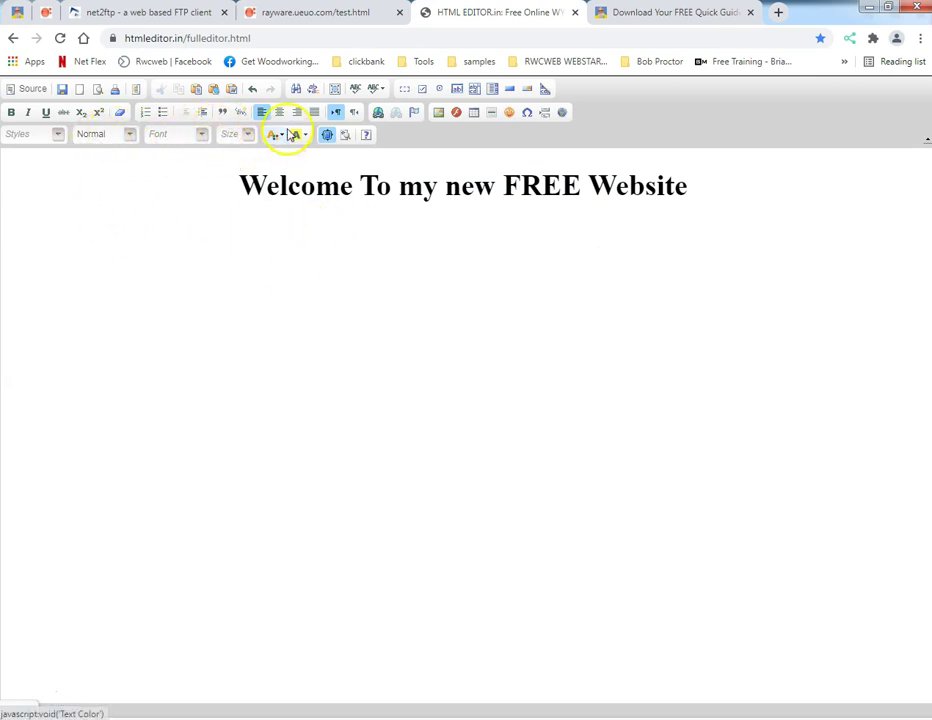
pyautogui.click(281, 116)
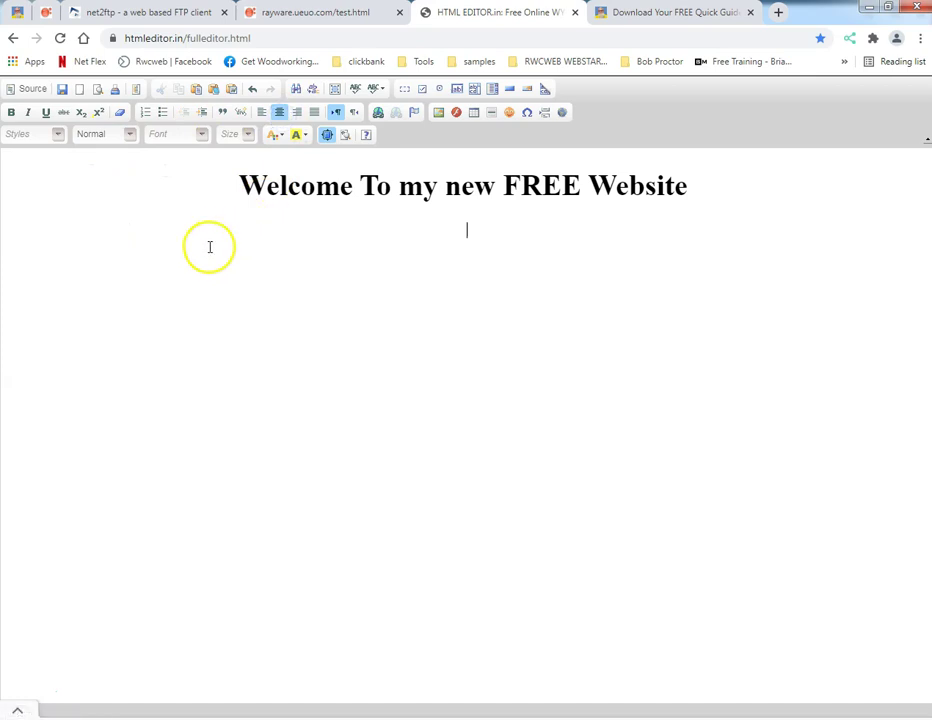
pyautogui.click(624, 16)
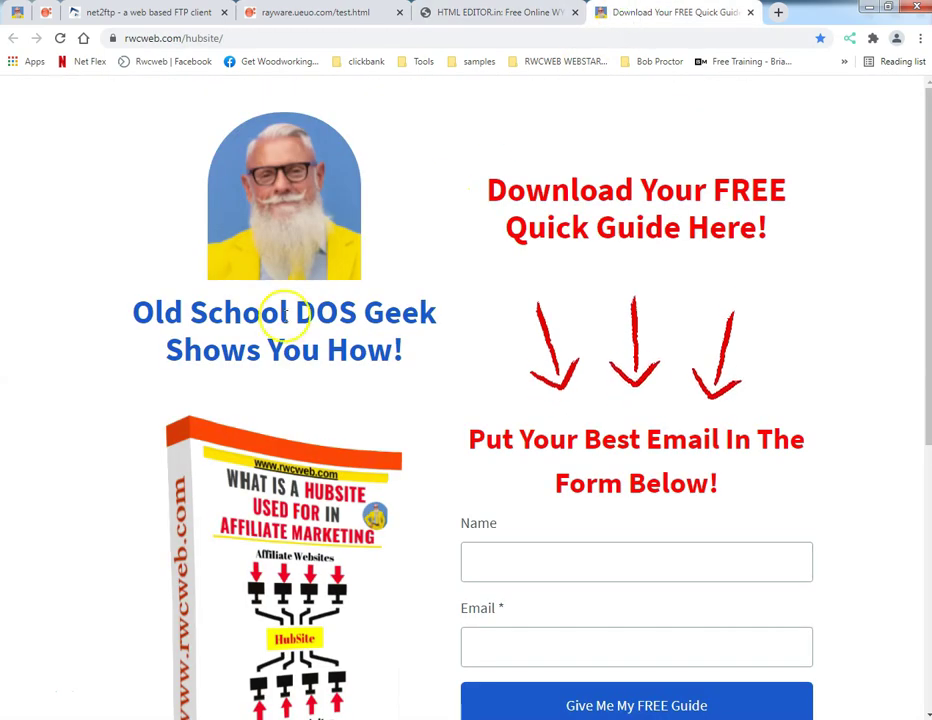
pyautogui.scroll(-3, 283, 313)
pyautogui.rightClick(280, 275)
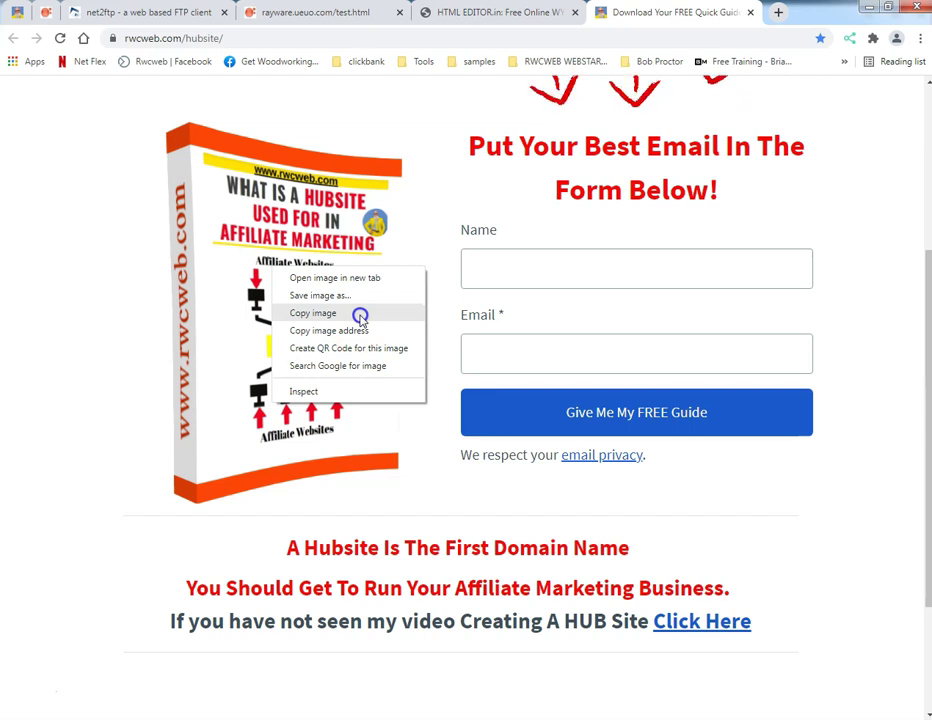
pyautogui.click(360, 314)
pyautogui.click(470, 11)
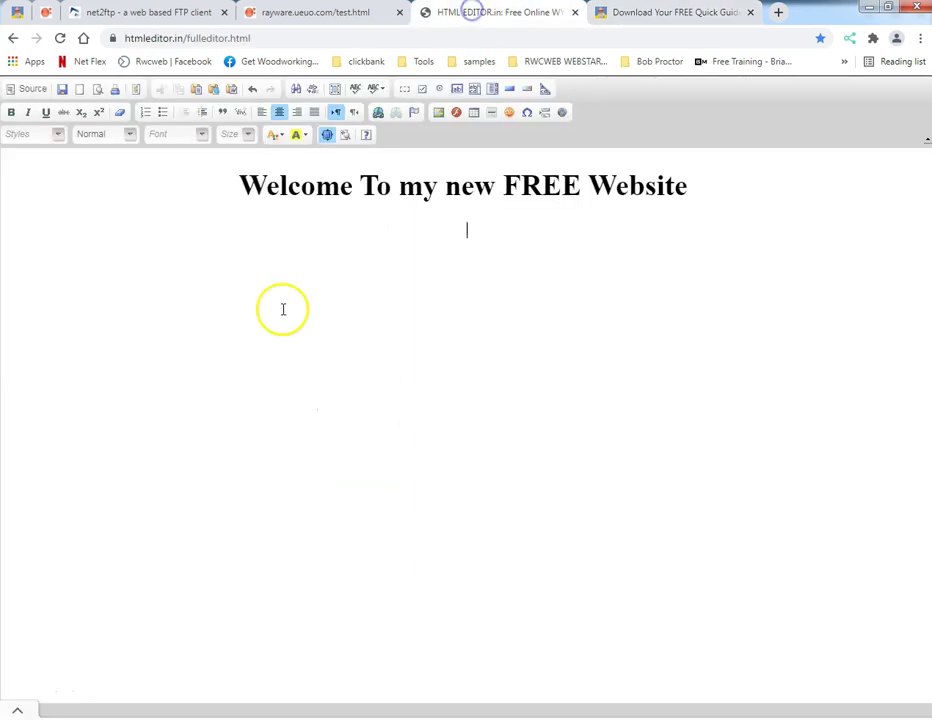
pyautogui.hotkey('ctrl', 'v')
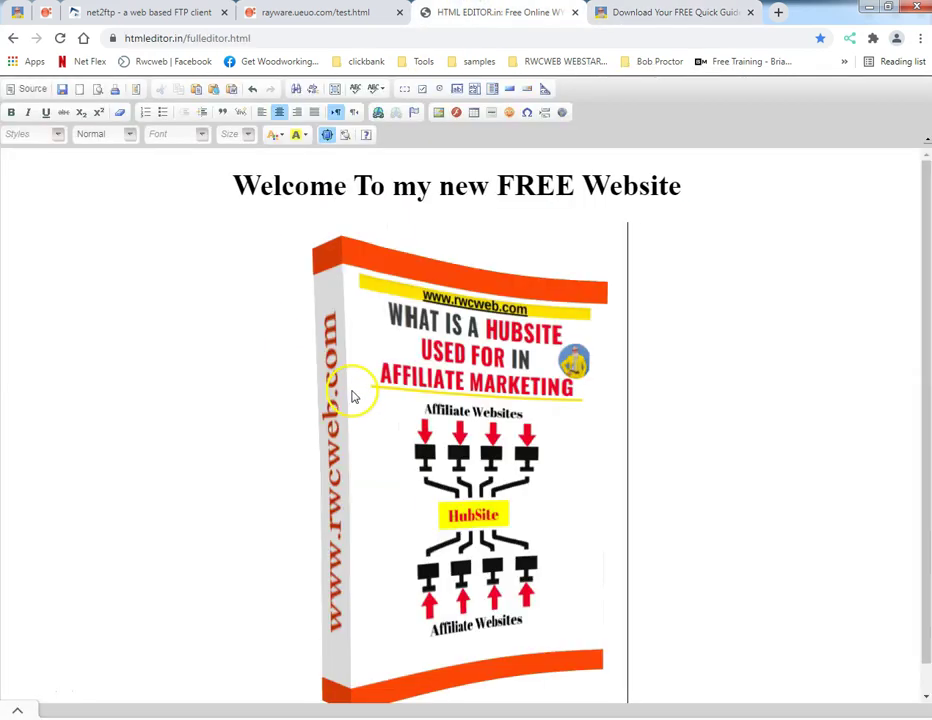
# Step: Set the pasted book cover image's width to 500 in its image properties
pyautogui.scroll(-1, 216, 390)
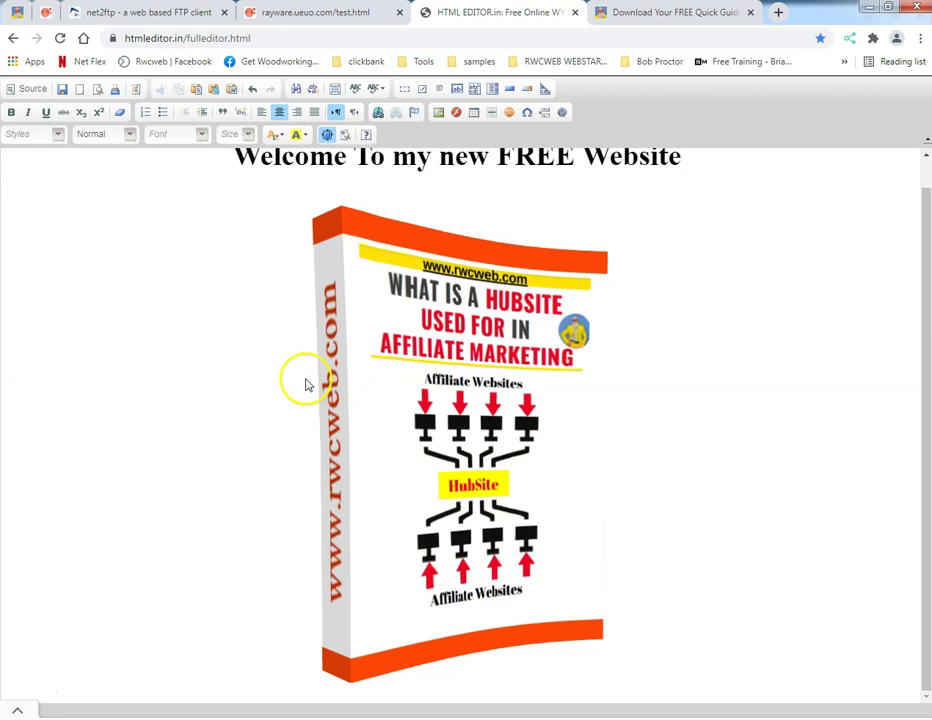
pyautogui.click(386, 382)
pyautogui.doubleClick(390, 385)
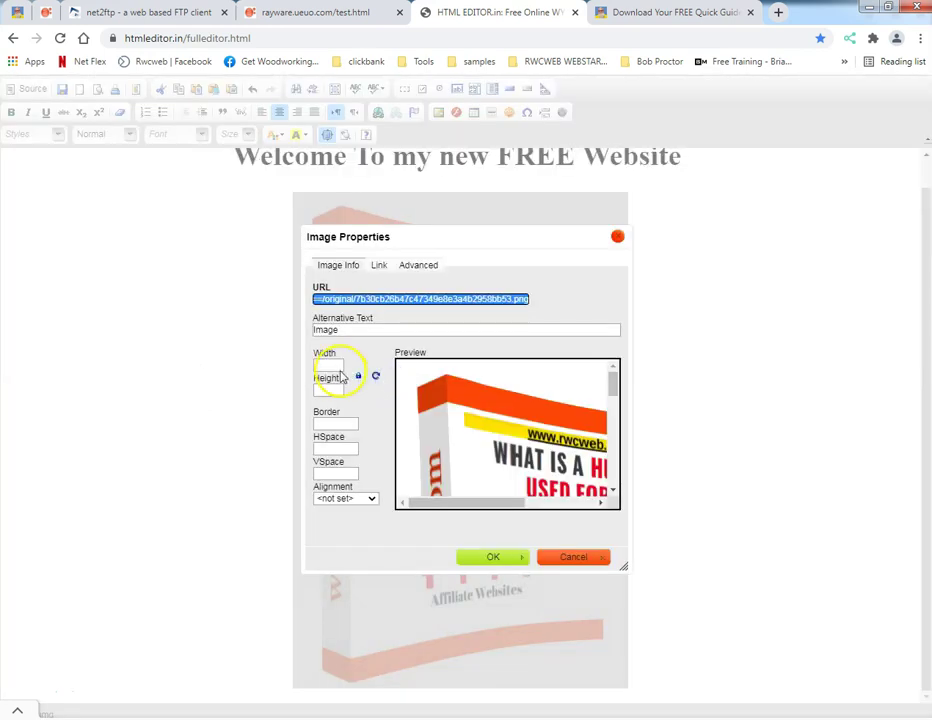
pyautogui.click(338, 366)
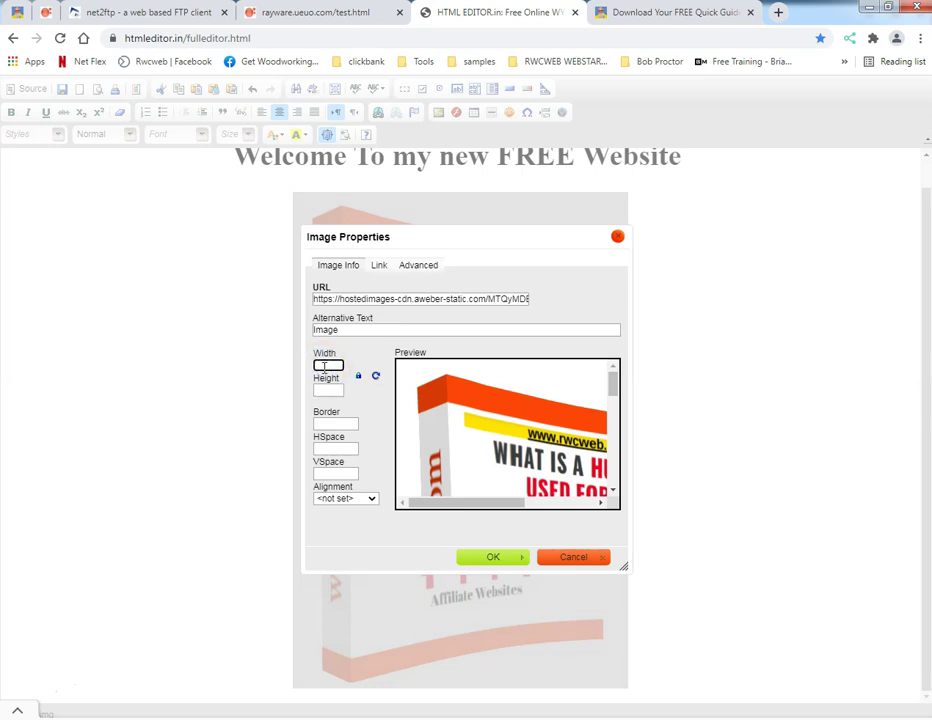
pyautogui.write('500')
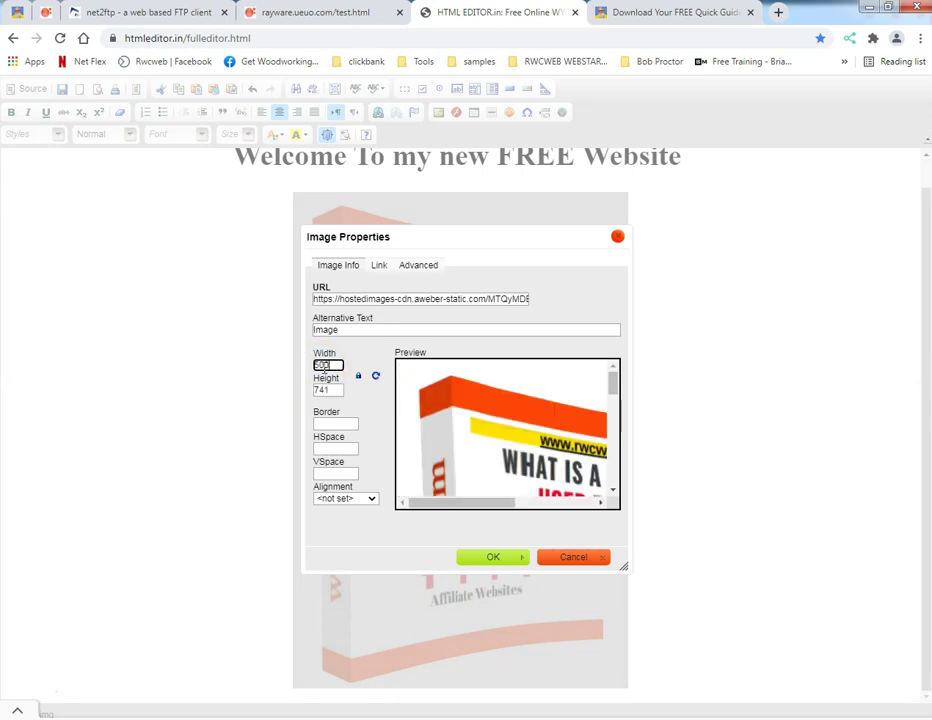
pyautogui.click(480, 557)
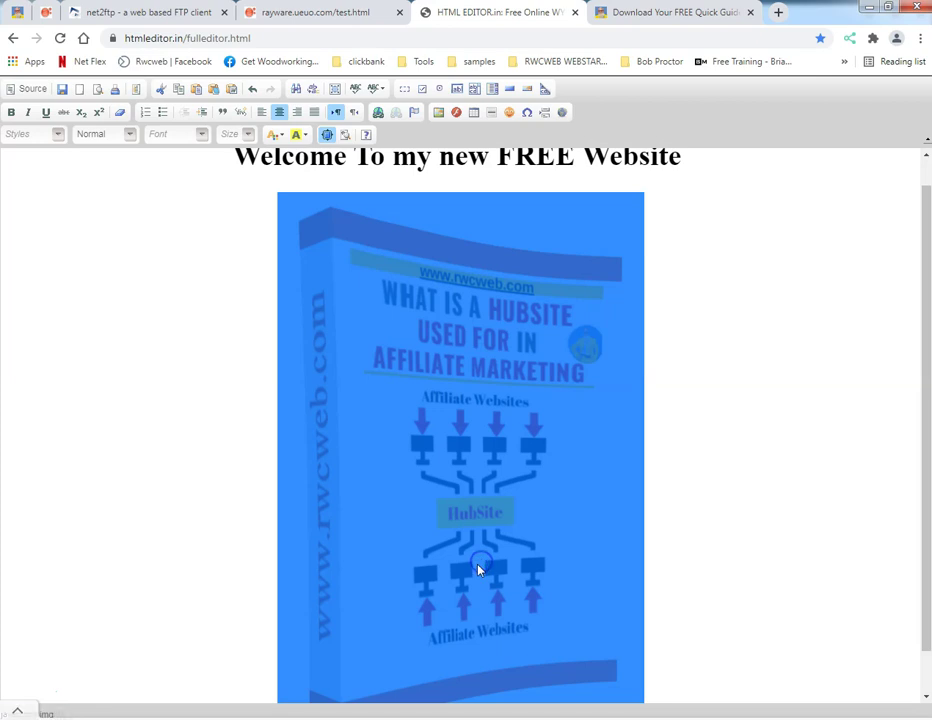
# Step: Reduce the book cover image's width to 200, keeping its proportions
pyautogui.doubleClick(383, 361)
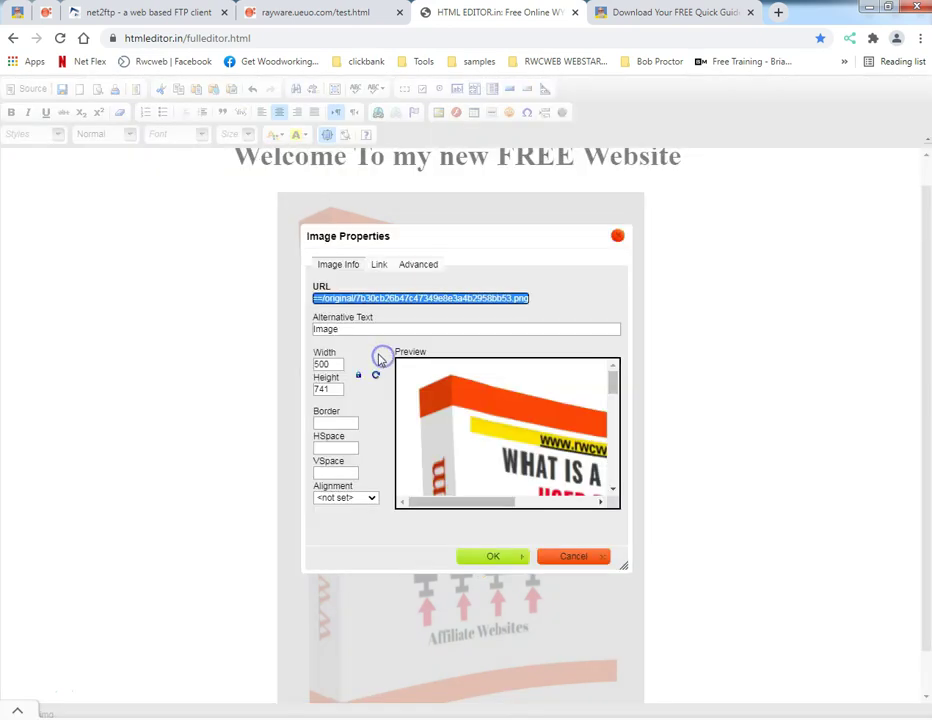
pyautogui.doubleClick(338, 366)
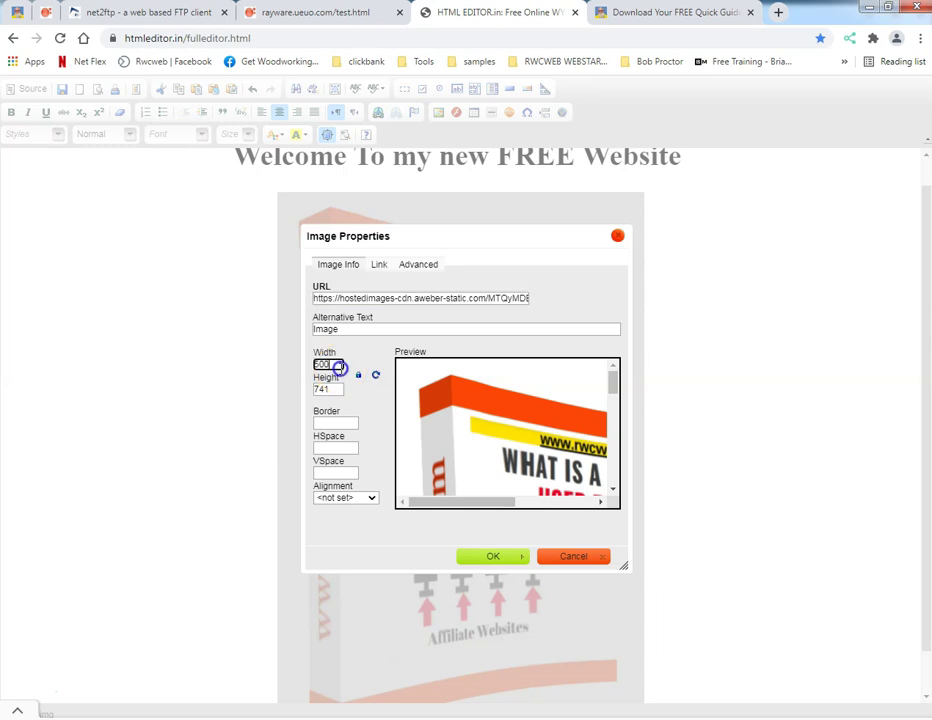
pyautogui.write('00')
pyautogui.click(245, 383)
pyautogui.click(460, 556)
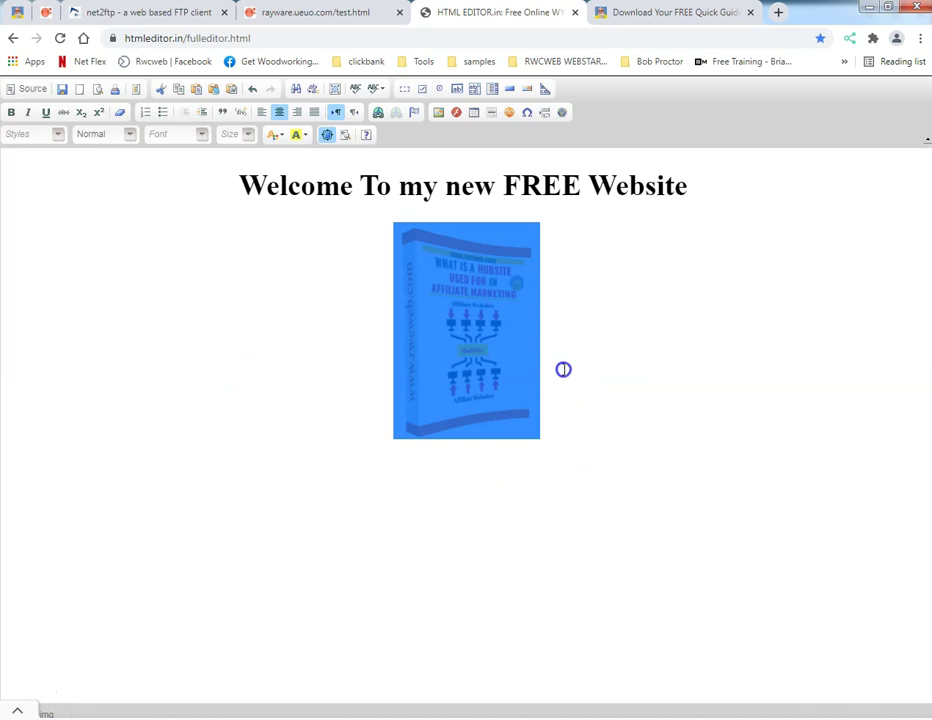
pyautogui.click(476, 487)
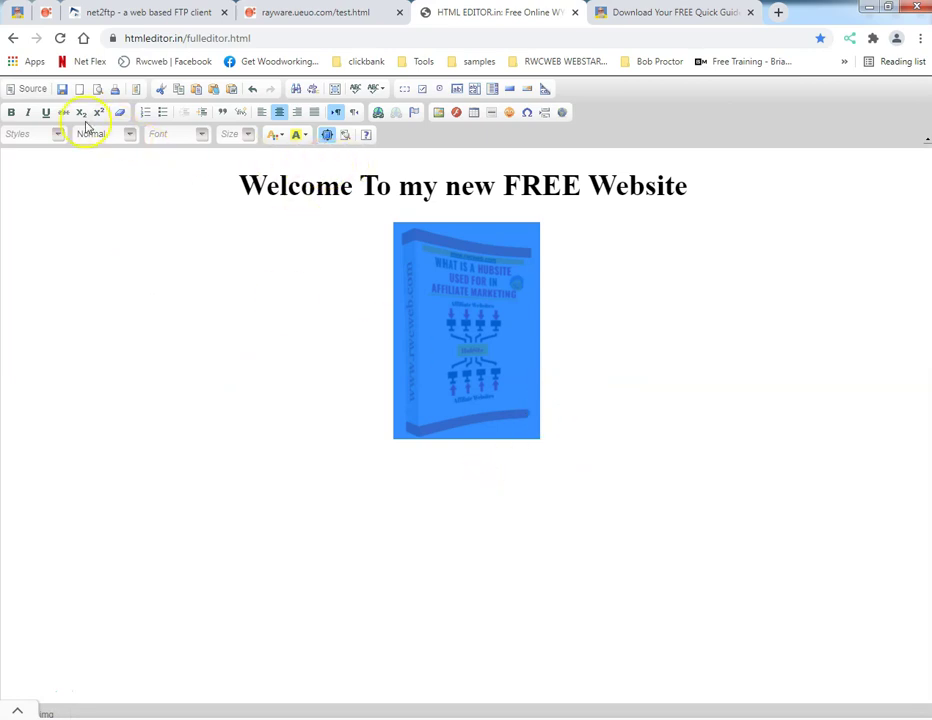
pyautogui.click(15, 91)
pyautogui.click(16, 92)
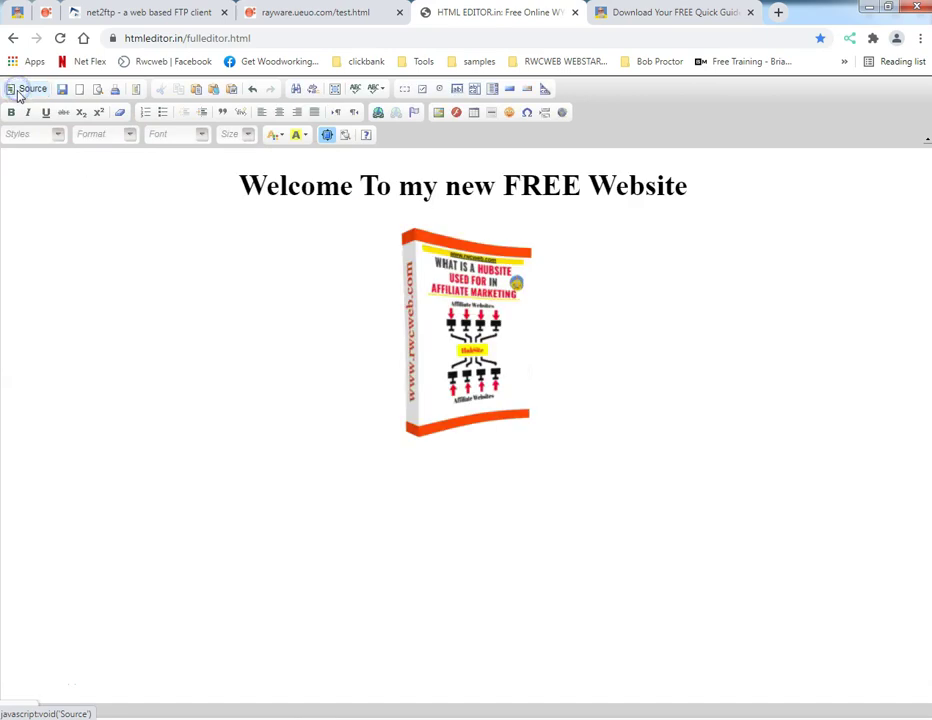
# Step: Clear the width and height values of the book cover image to restore its original size
pyautogui.doubleClick(449, 344)
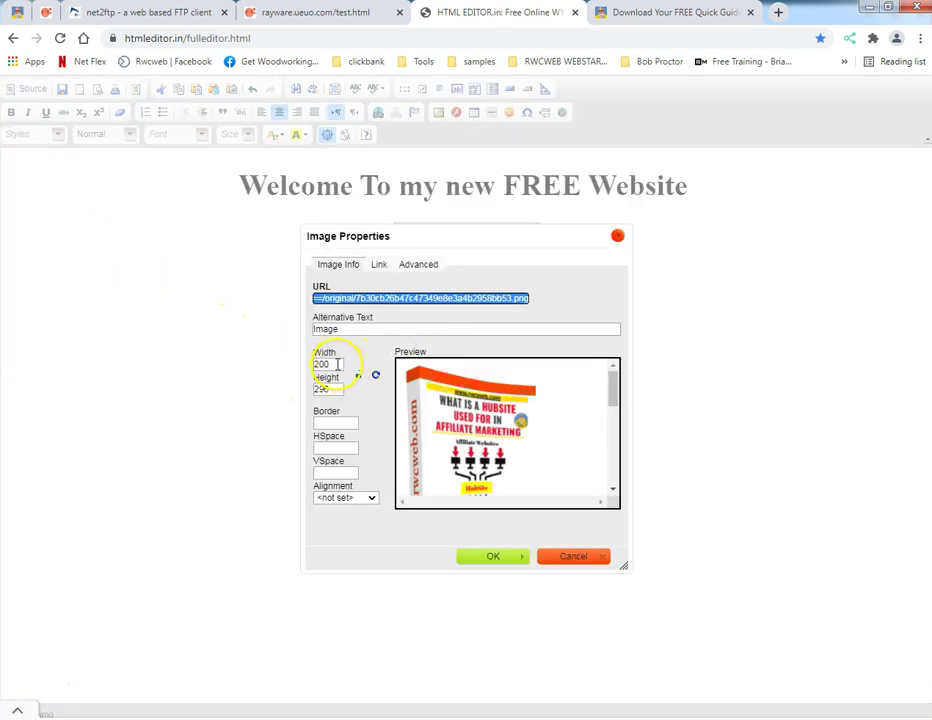
pyautogui.doubleClick(337, 364)
pyautogui.press('BackSpace')
pyautogui.doubleClick(322, 389)
pyautogui.press('BackSpace')
pyautogui.click(486, 558)
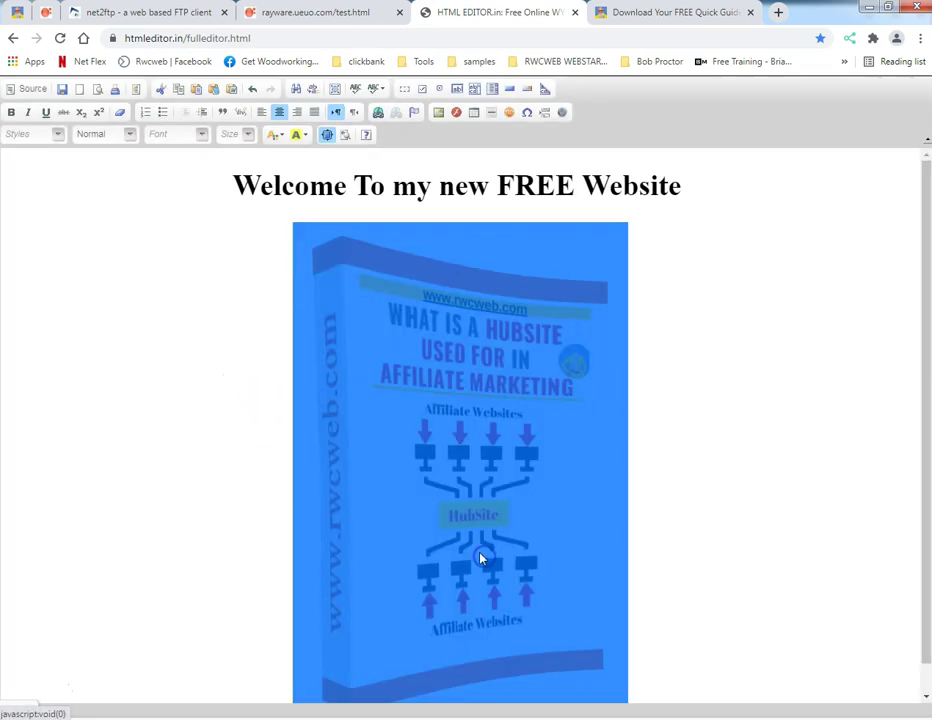
# Step: Set the page title to RWCWEB in the HTML source and copy all of the code
pyautogui.click(22, 89)
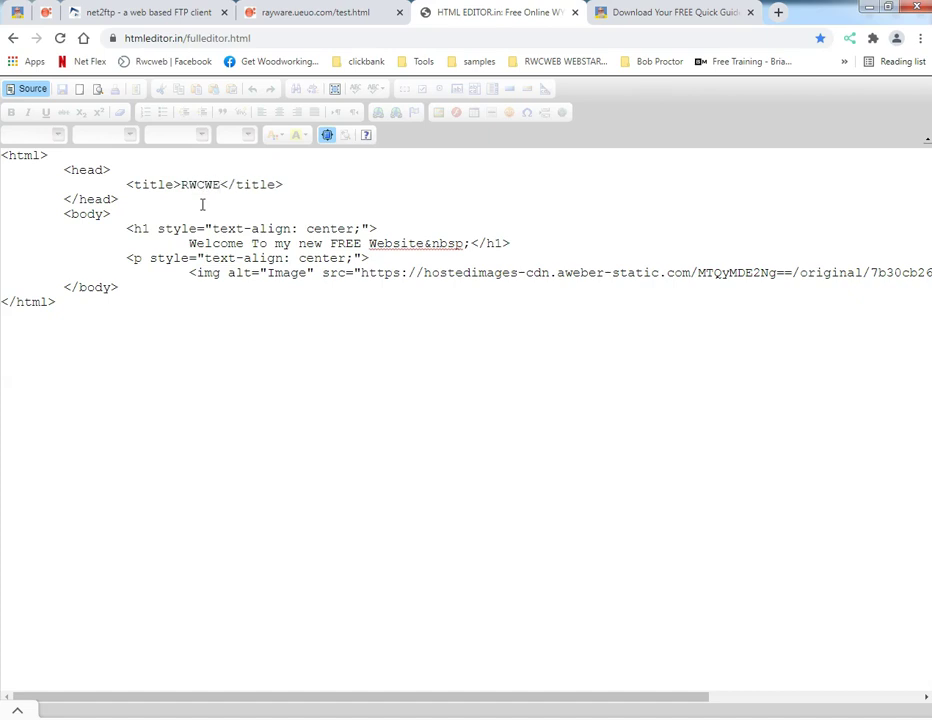
pyautogui.click(28, 163)
pyautogui.hotkey('ctrl', 'a')
pyautogui.hotkey('ctrl', 'c')
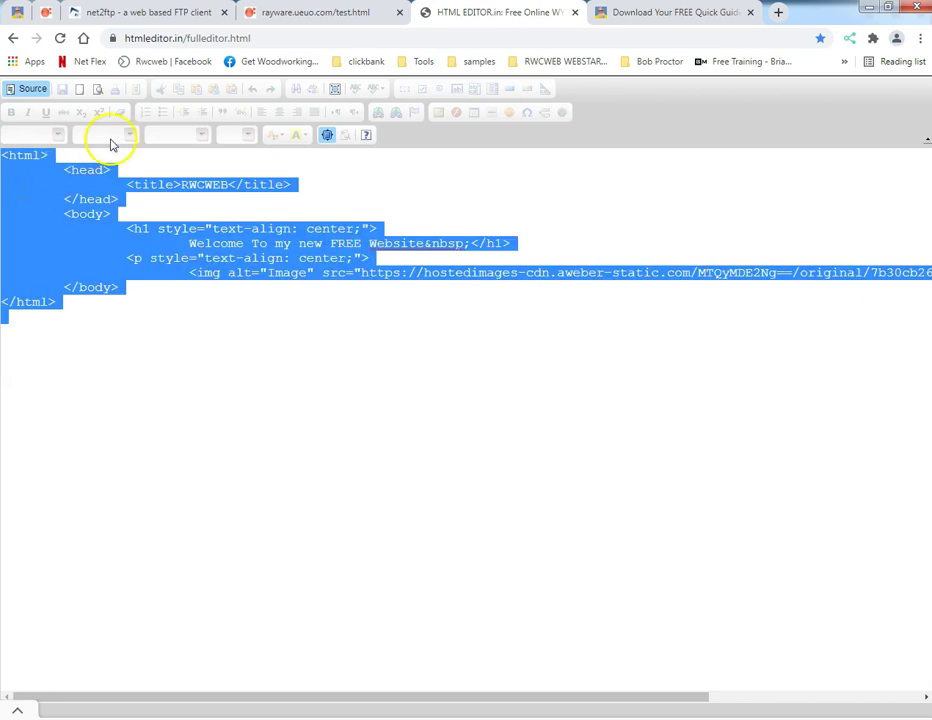
# Step: Open test.html for editing in net2ftp, replace its placeholder text with the copied HTML code and save the file
pyautogui.click(293, 14)
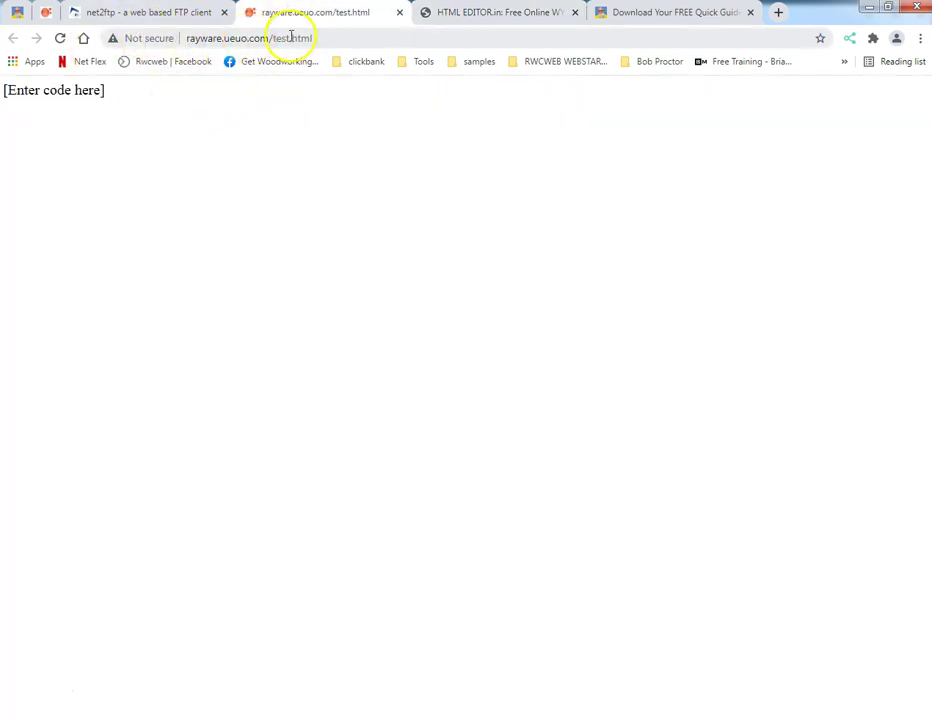
pyautogui.click(160, 15)
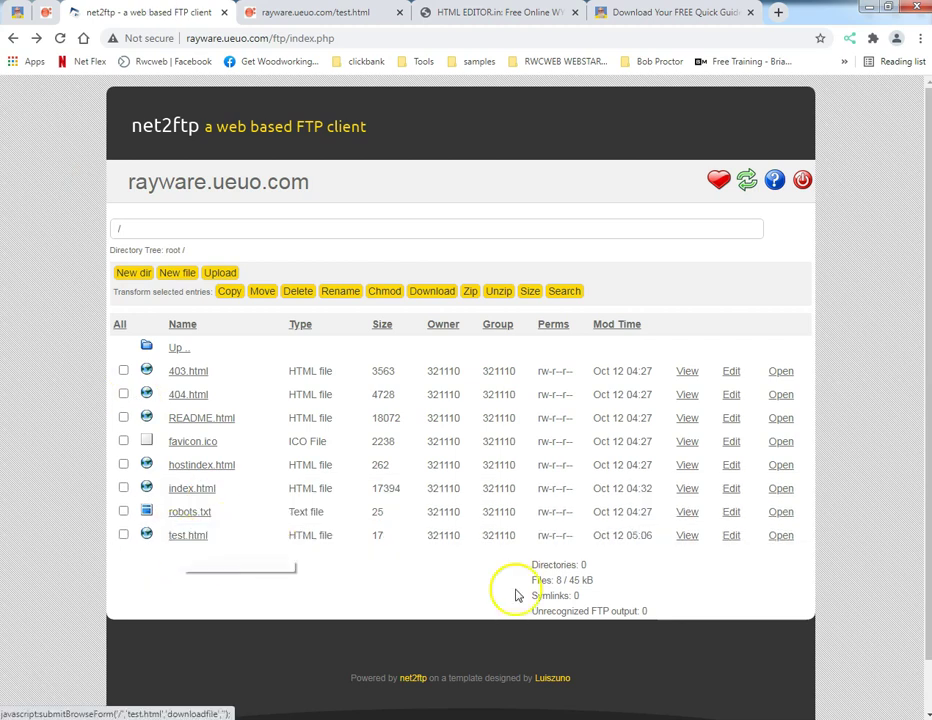
pyautogui.click(726, 538)
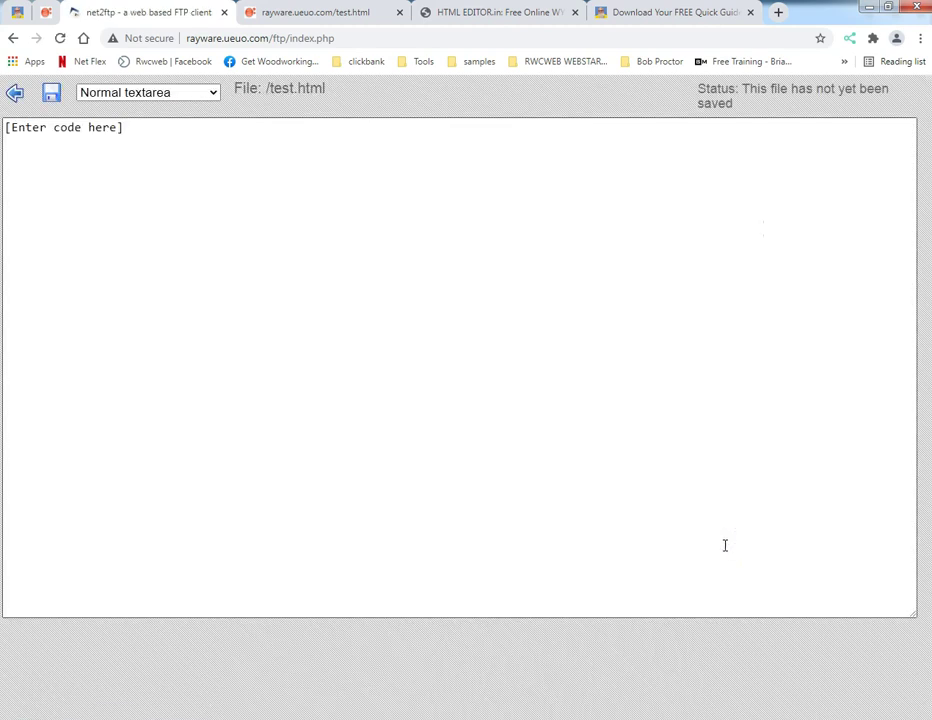
pyautogui.moveTo(121, 127); pyautogui.dragTo(17, 125)
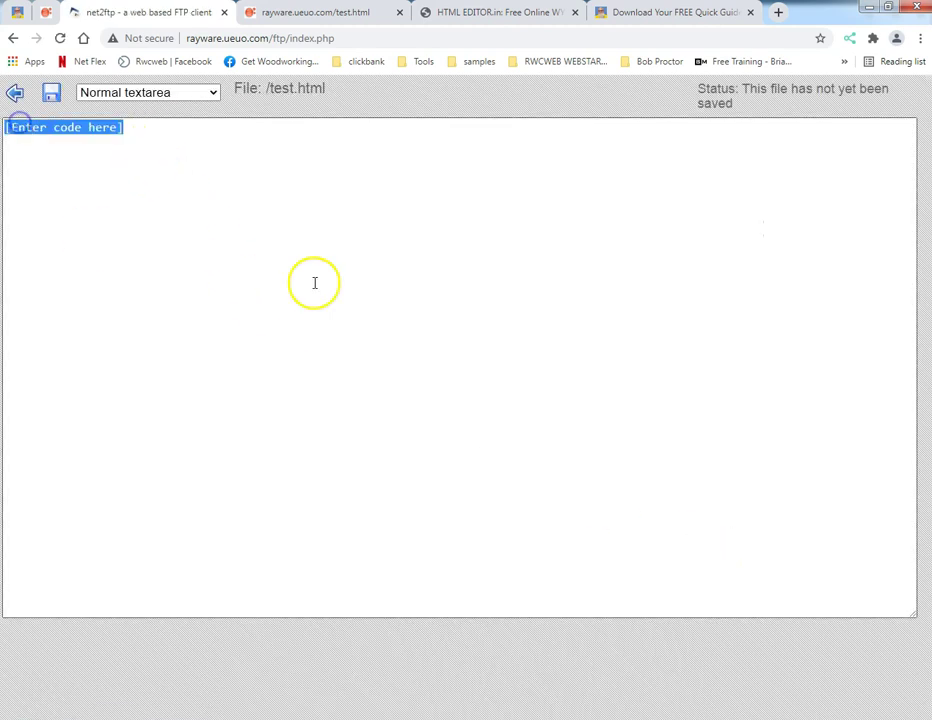
pyautogui.press('Delete')
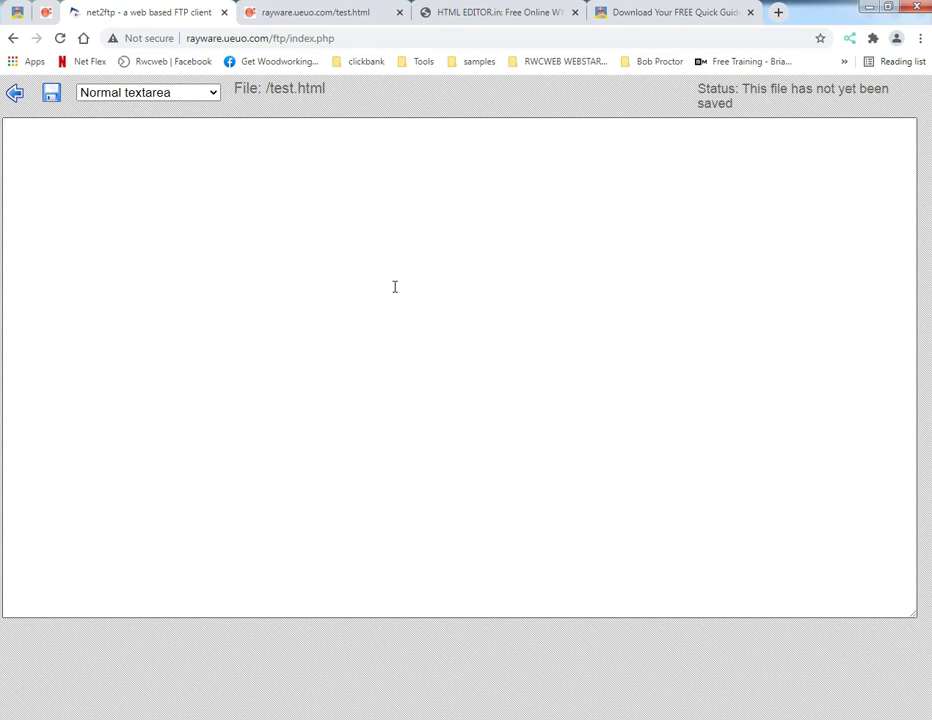
pyautogui.hotkey('ctrl', 'v')
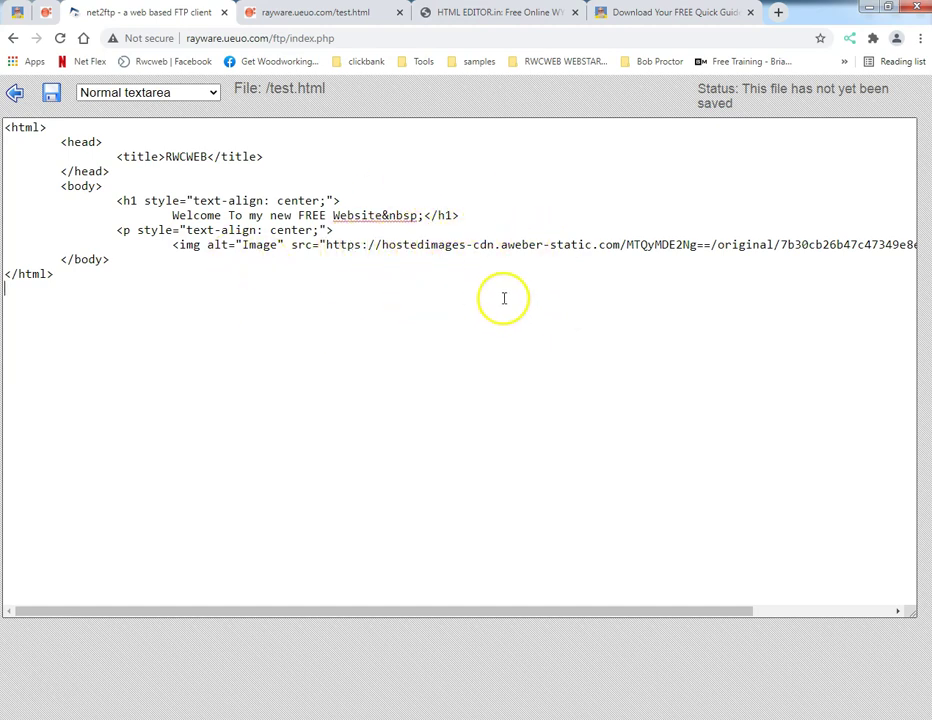
pyautogui.click(45, 97)
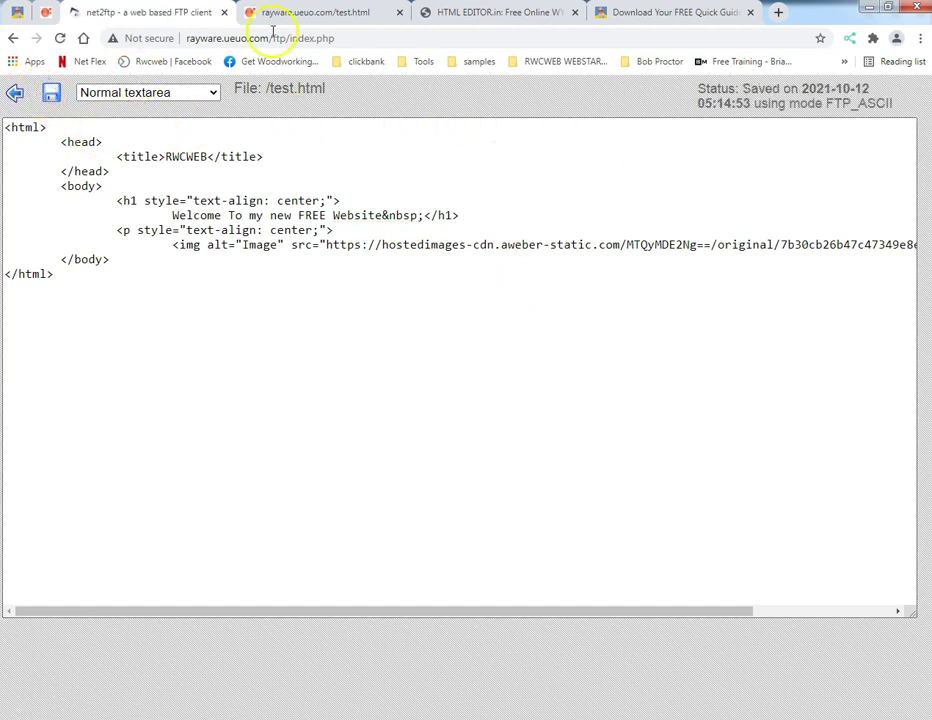
# Step: Reload the live test.html page to check it, and switch back to the rwcweb.com/hubsite page
pyautogui.click(304, 12)
pyautogui.click(62, 40)
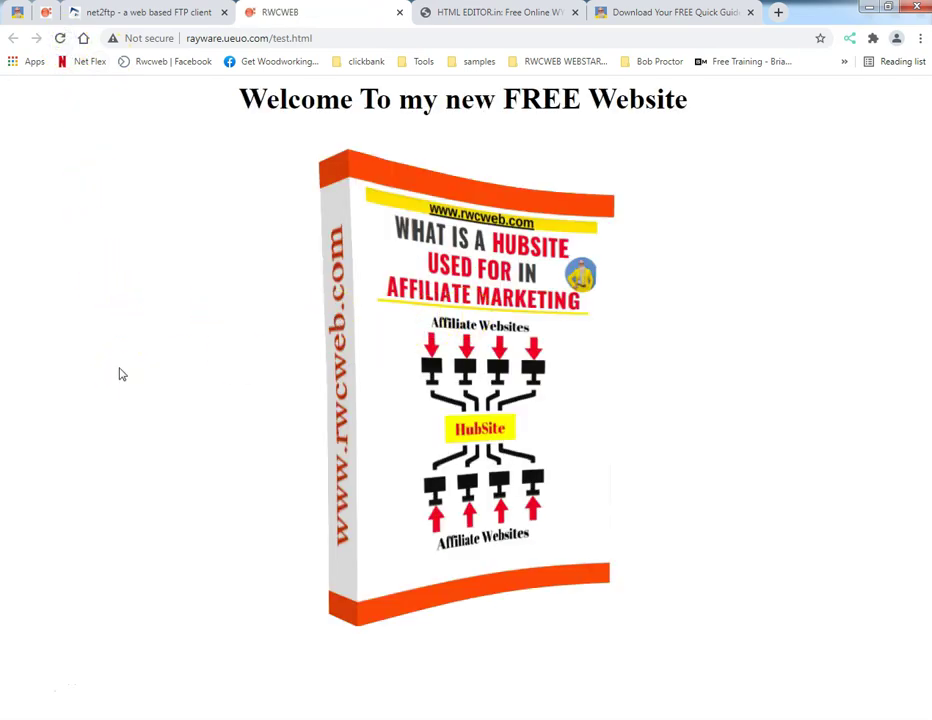
pyautogui.click(624, 14)
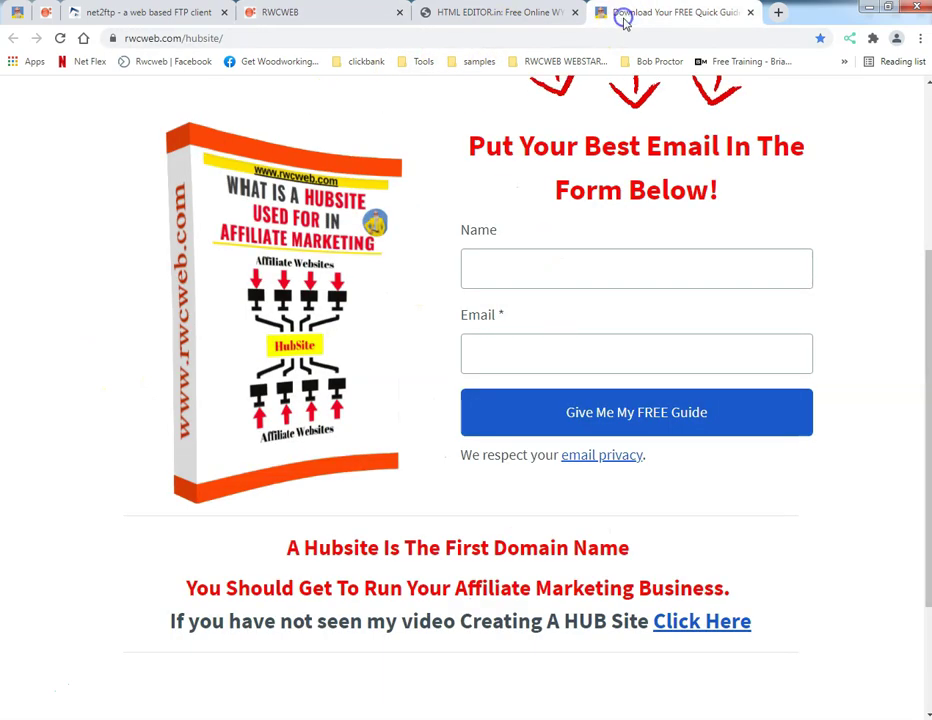
# Step: Open the HTML source of the rwcweb.com/hubsite page and copy all of its code
pyautogui.rightClick(54, 197)
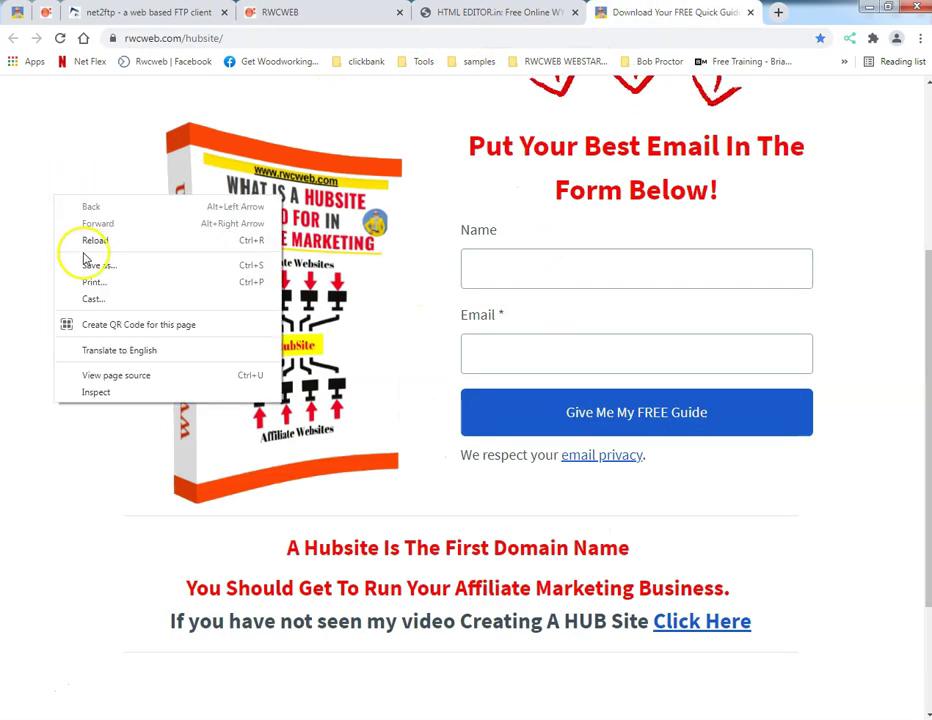
pyautogui.click(83, 377)
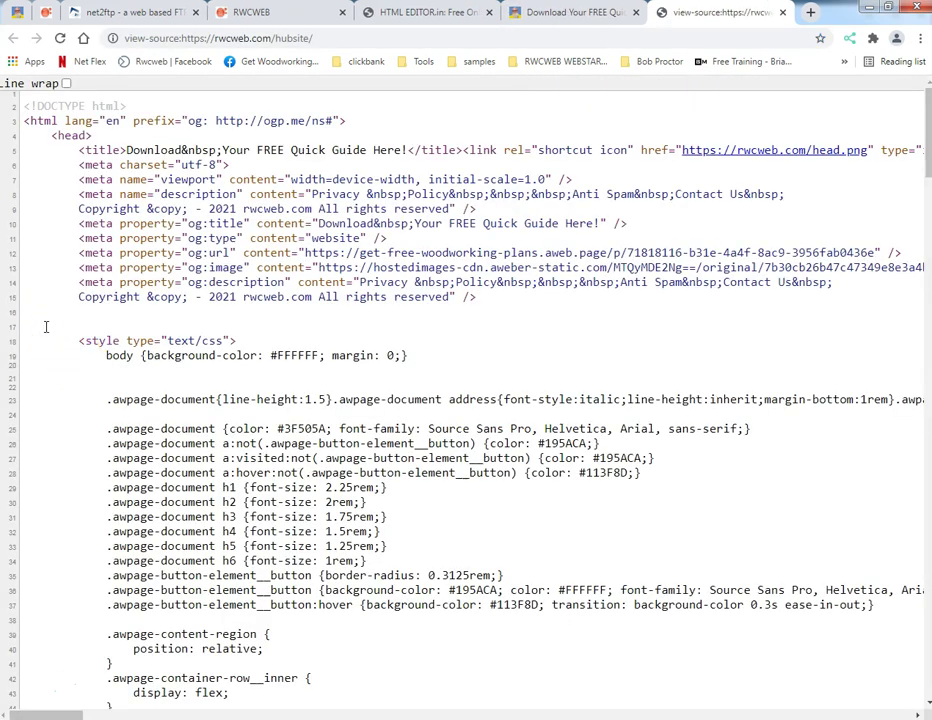
pyautogui.hotkey('ctrl', 'a')
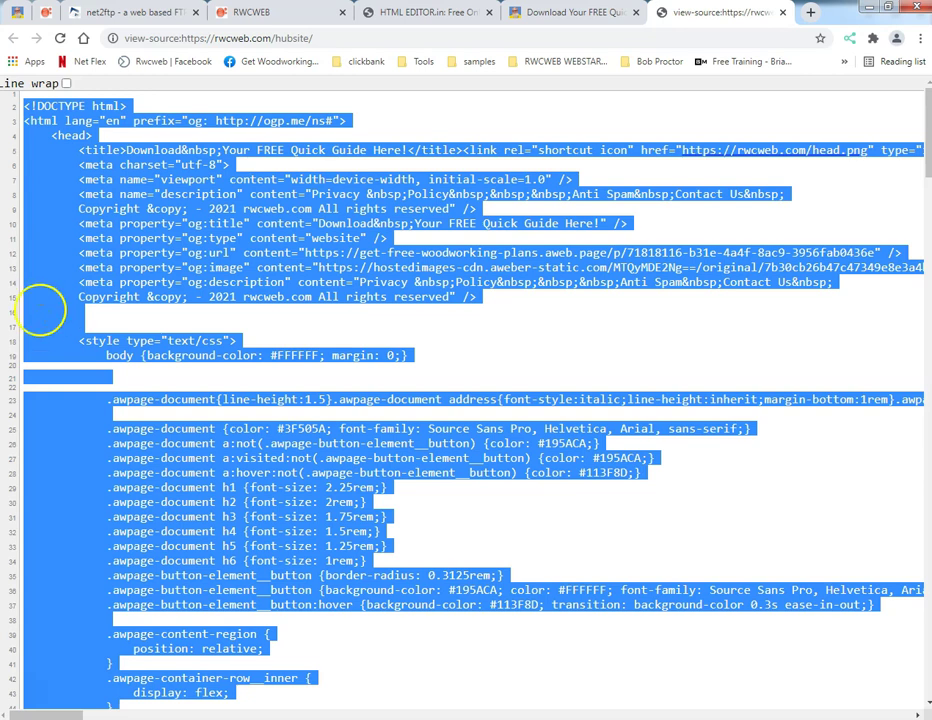
# Step: Replace all of the code in test.html in net2ftp with the copied hubsite page source and save the file
pyautogui.click(125, 12)
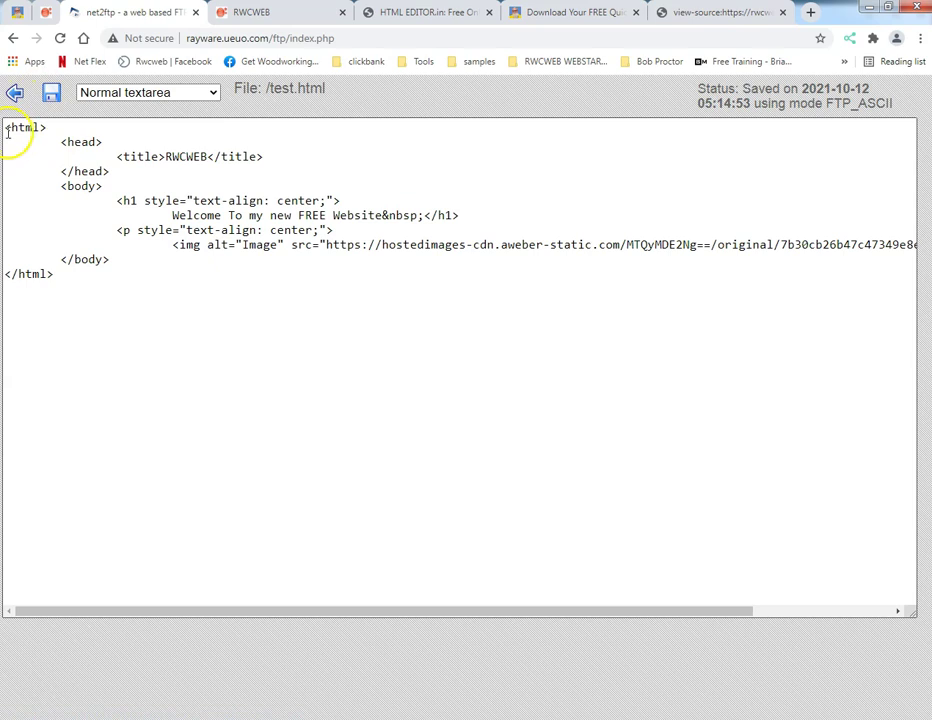
pyautogui.moveTo(5, 127); pyautogui.dragTo(516, 408)
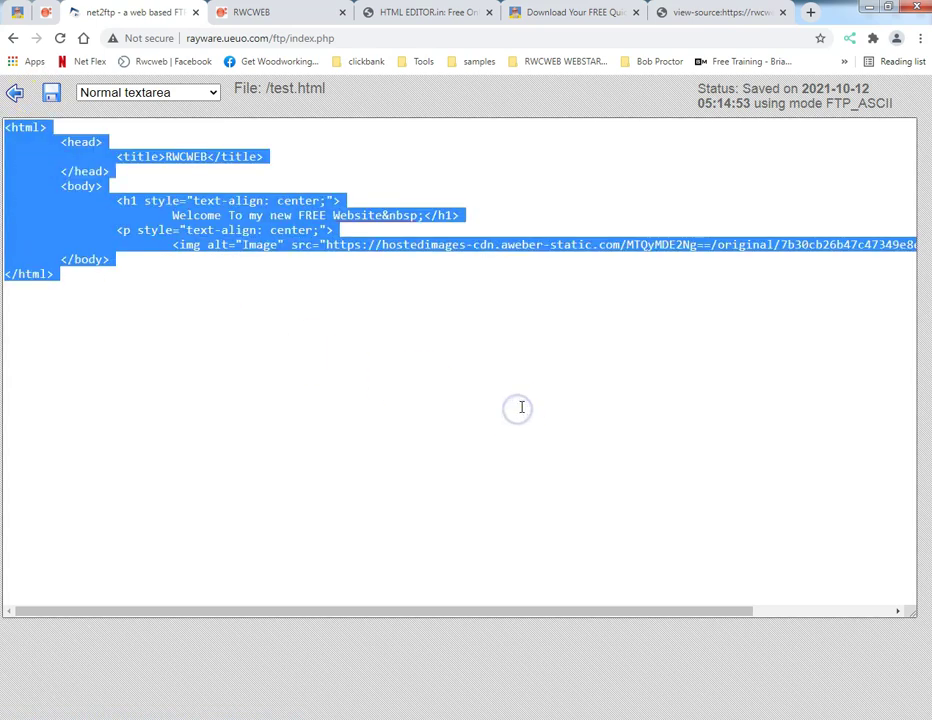
pyautogui.press('BackSpace')
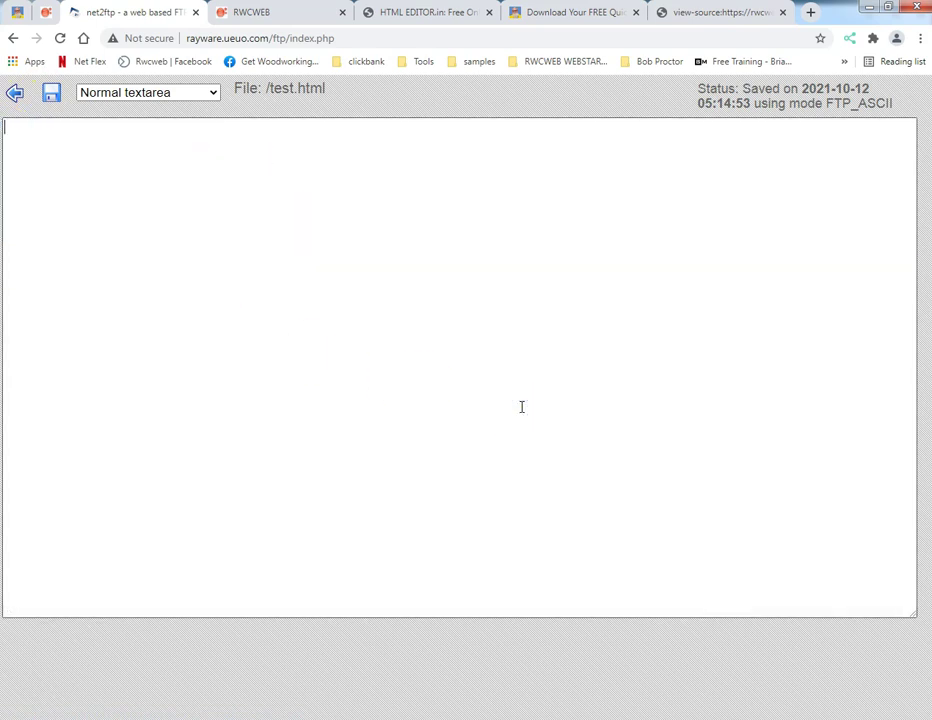
pyautogui.hotkey('ctrl', 'v')
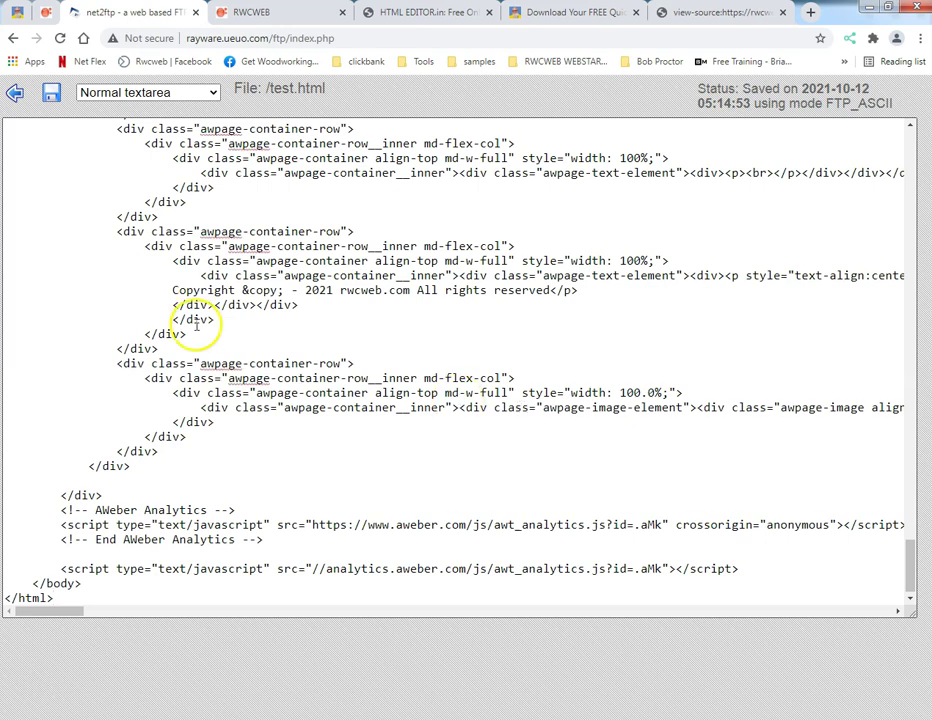
pyautogui.click(46, 93)
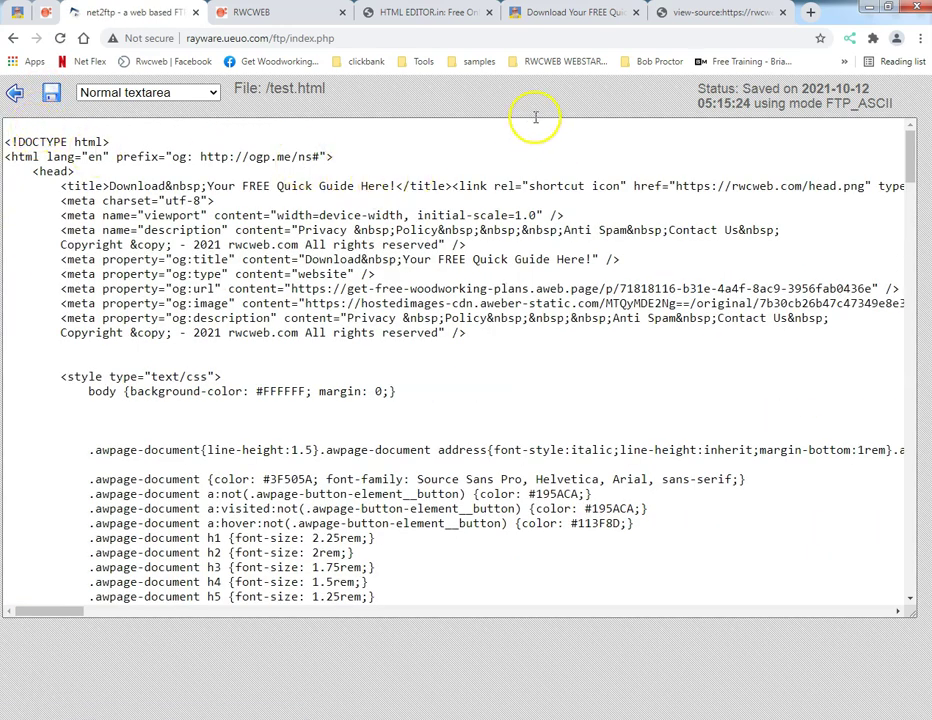
# Step: Reload the live test.html page and look over the whole published page from header to footer
pyautogui.click(285, 17)
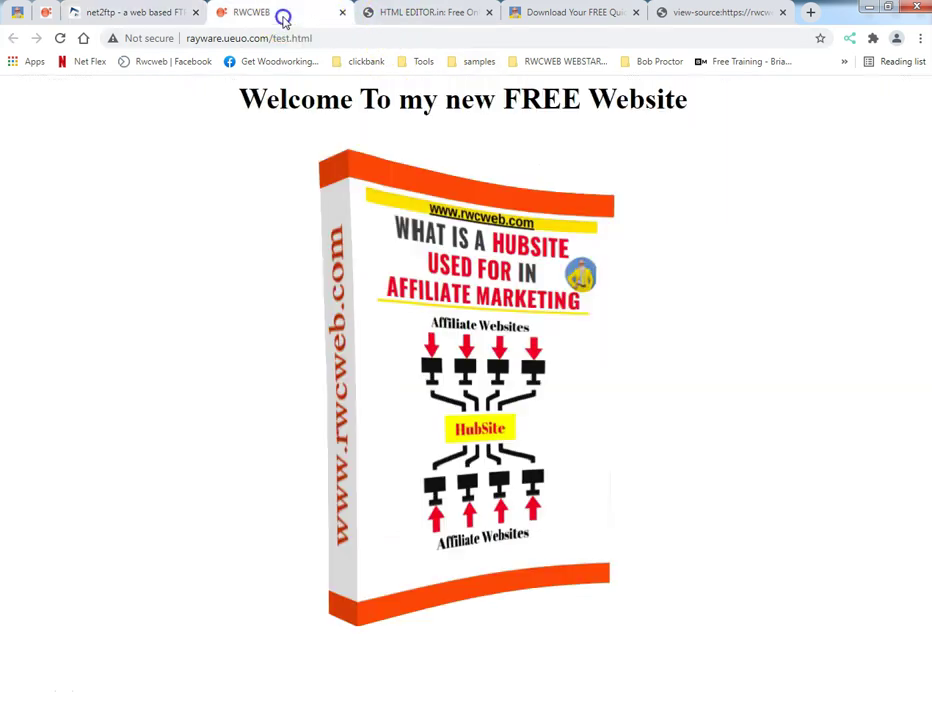
pyautogui.click(60, 38)
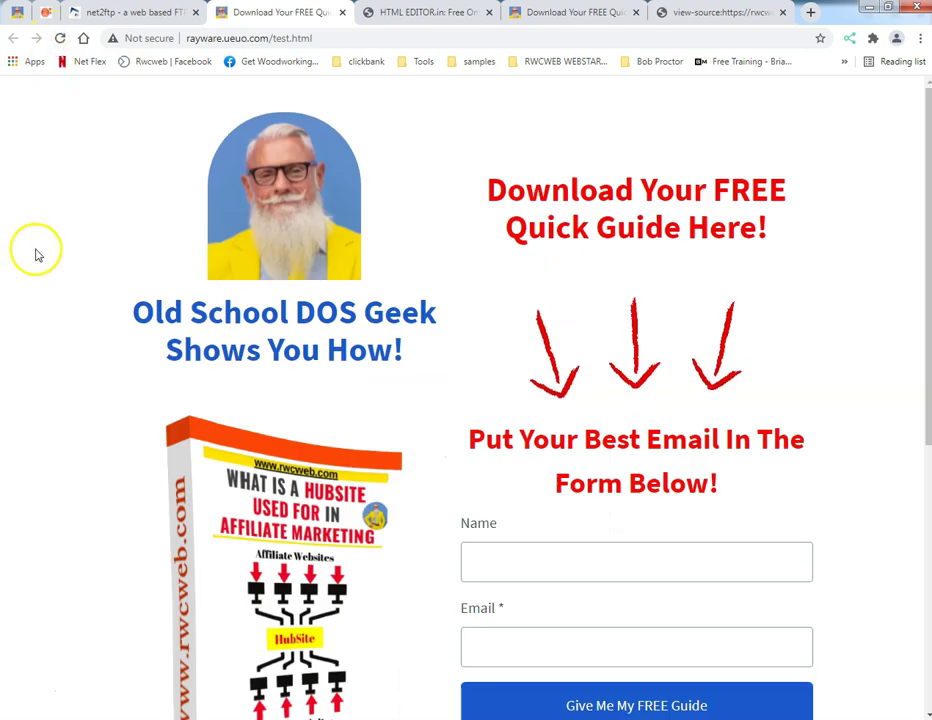
pyautogui.scroll(-5, 52, 288)
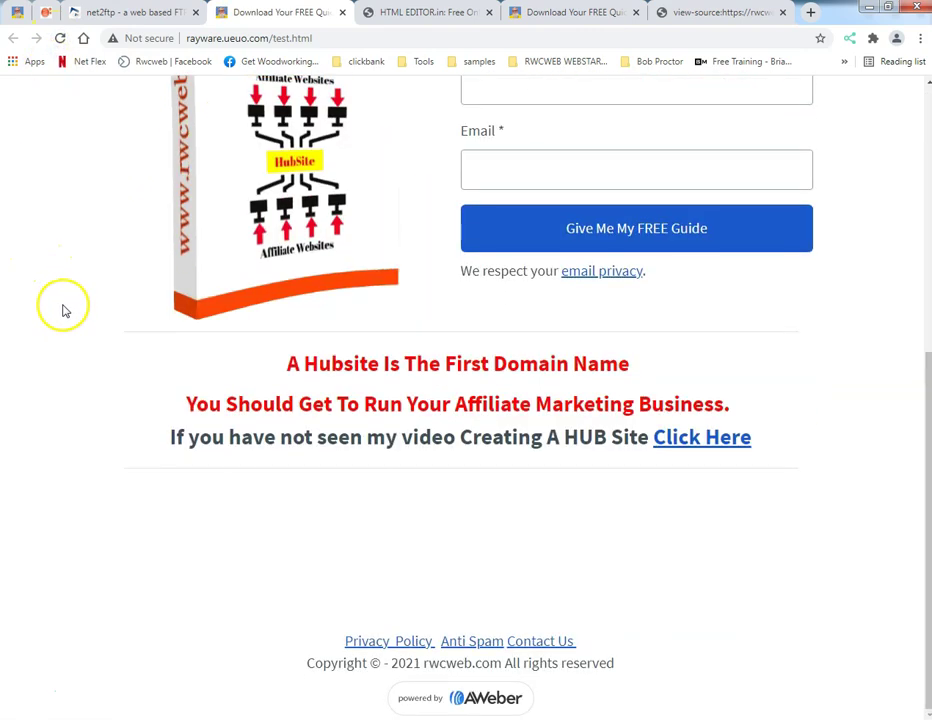
pyautogui.scroll(5, 62, 311)
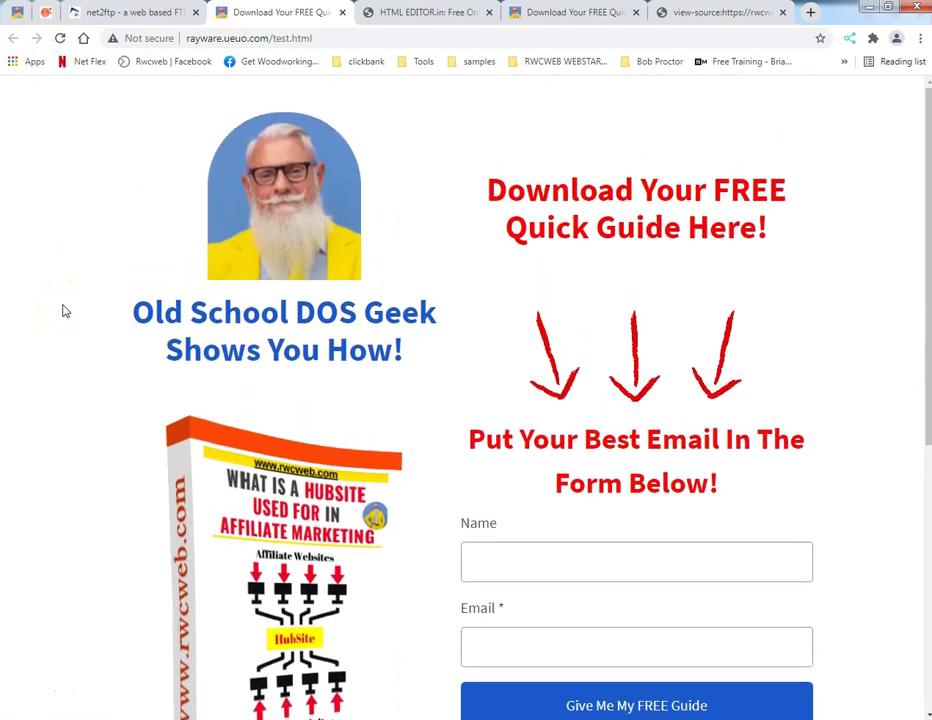
pyautogui.scroll(-2, 62, 311)
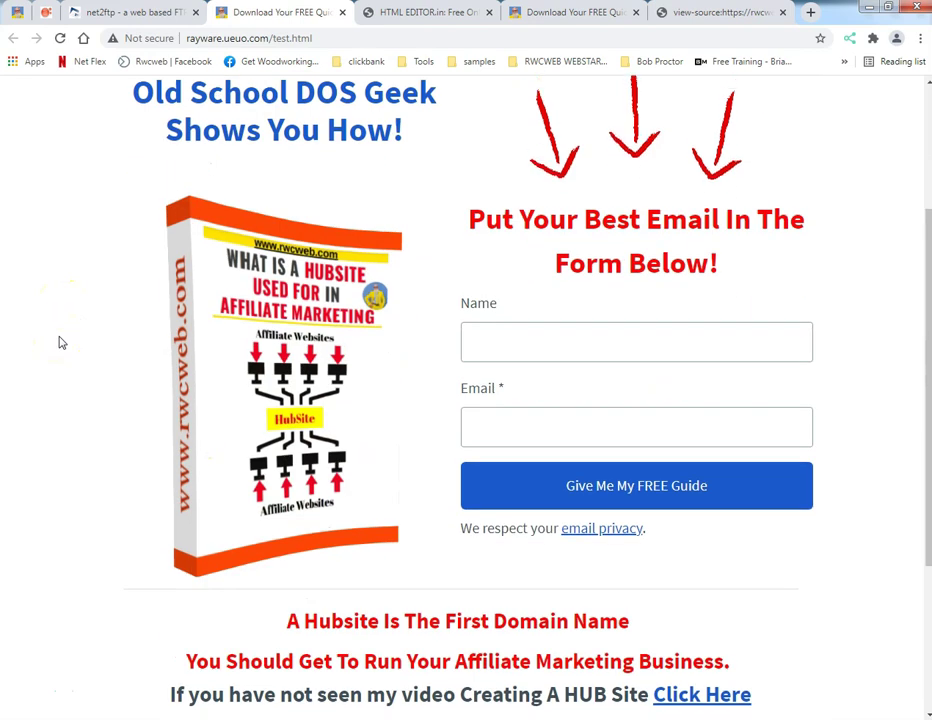
# Step: Test the opt-in form on test.html by submitting a name and e-mail, skim the delivered PDF guide and return to the page
pyautogui.click(537, 342)
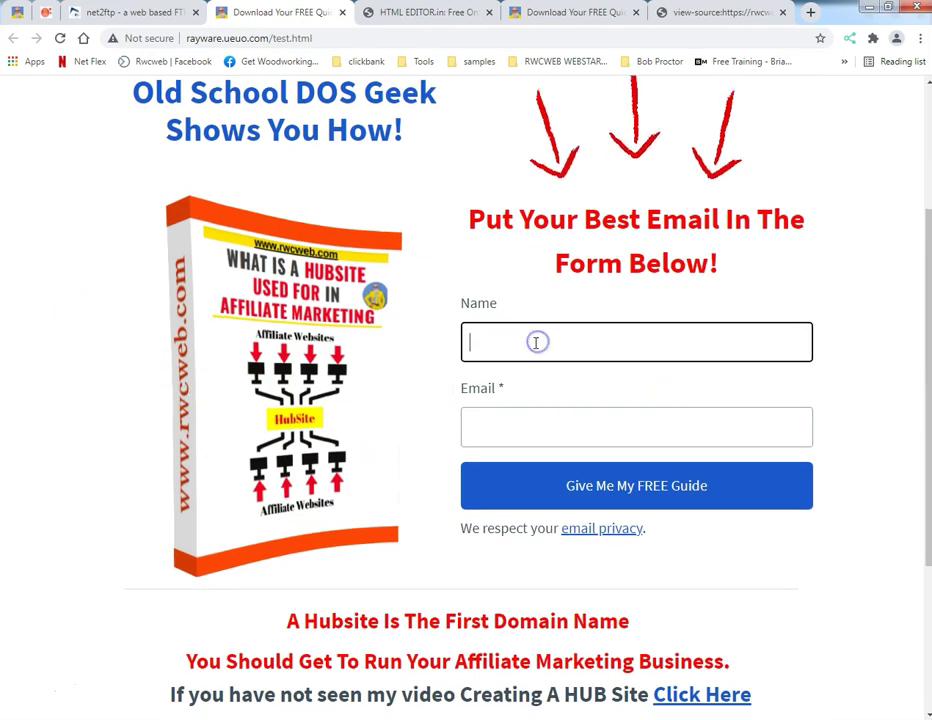
pyautogui.write('rayray')
pyautogui.press('Tab')
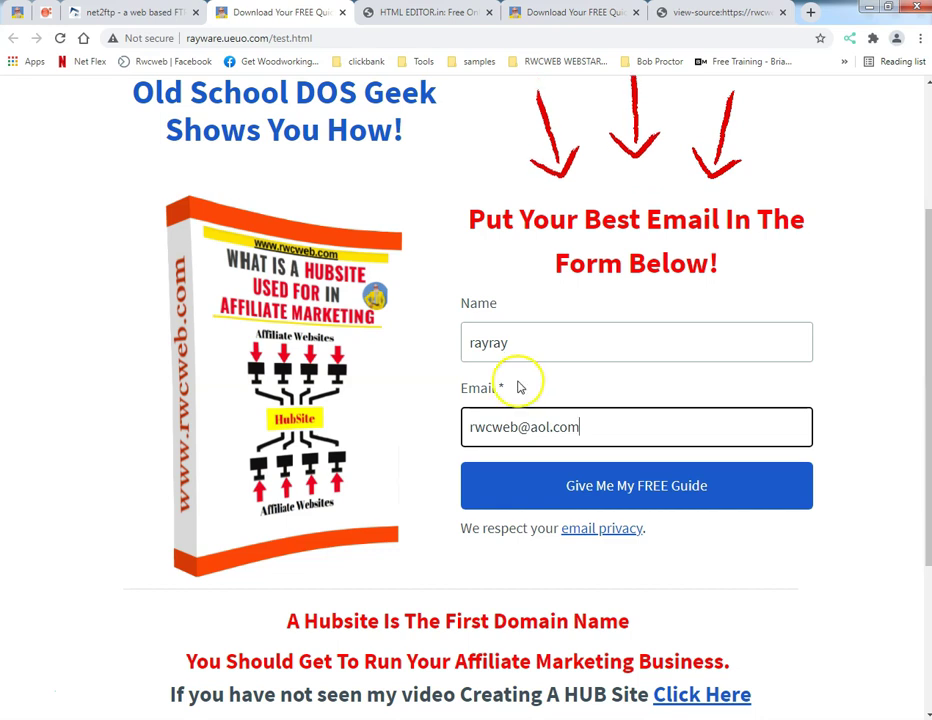
pyautogui.click(597, 486)
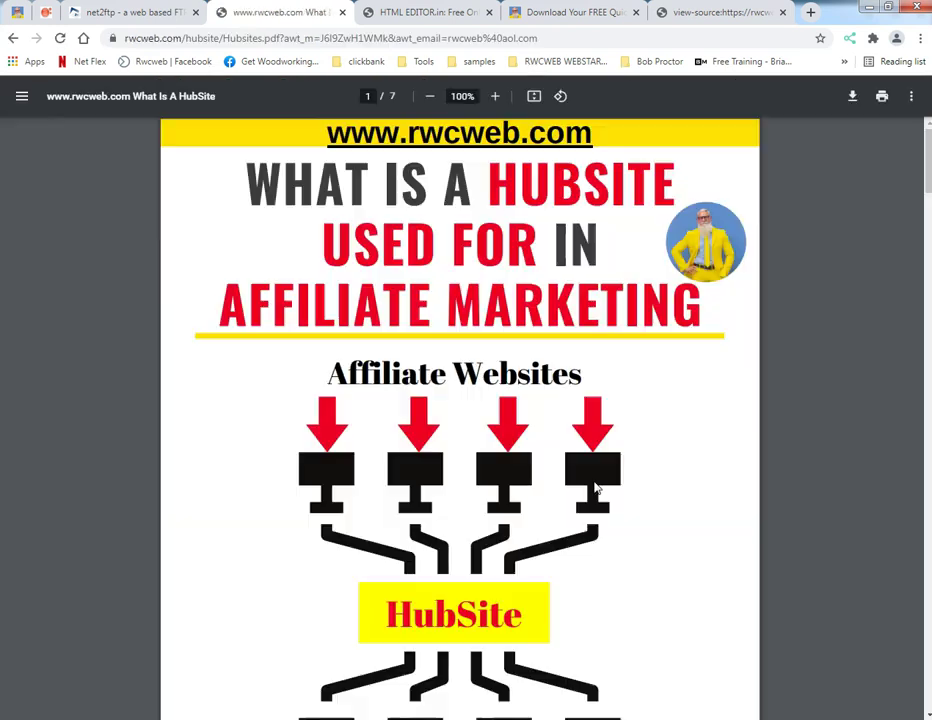
pyautogui.scroll(-7, 593, 490)
pyautogui.scroll(8, 137, 441)
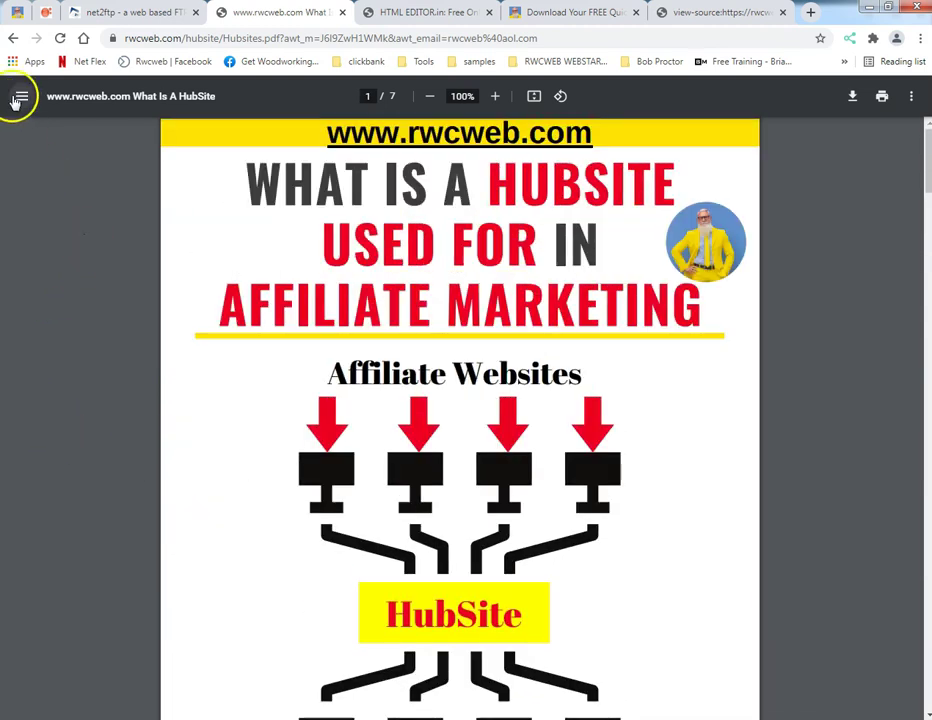
pyautogui.click(12, 38)
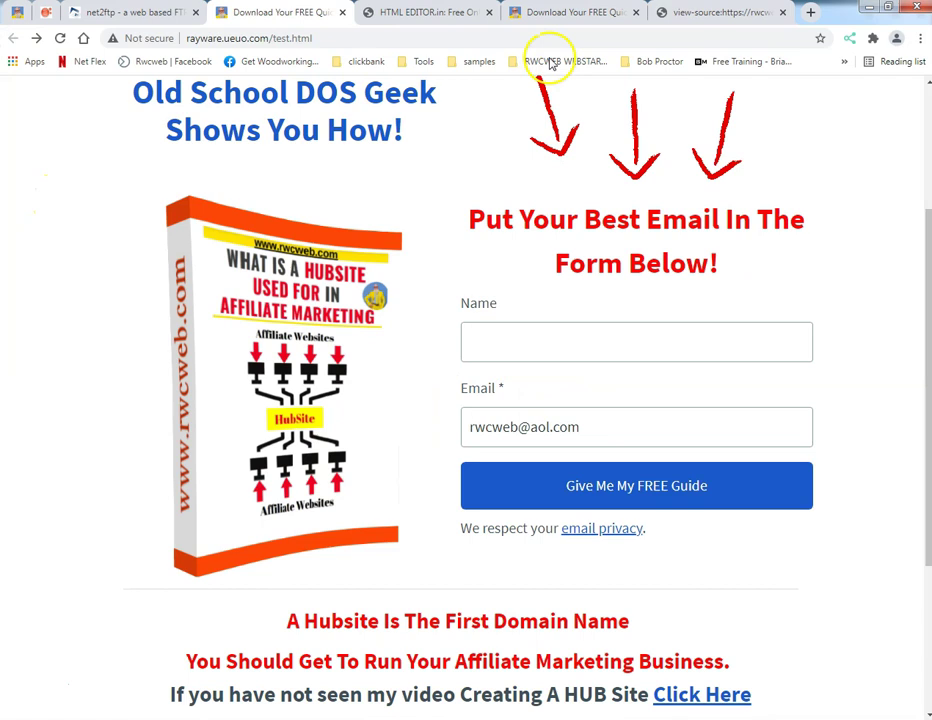
# Step: Leave the test.html editor for the net2ftp file list, and switch to the FreeWHA control panel page
pyautogui.click(130, 12)
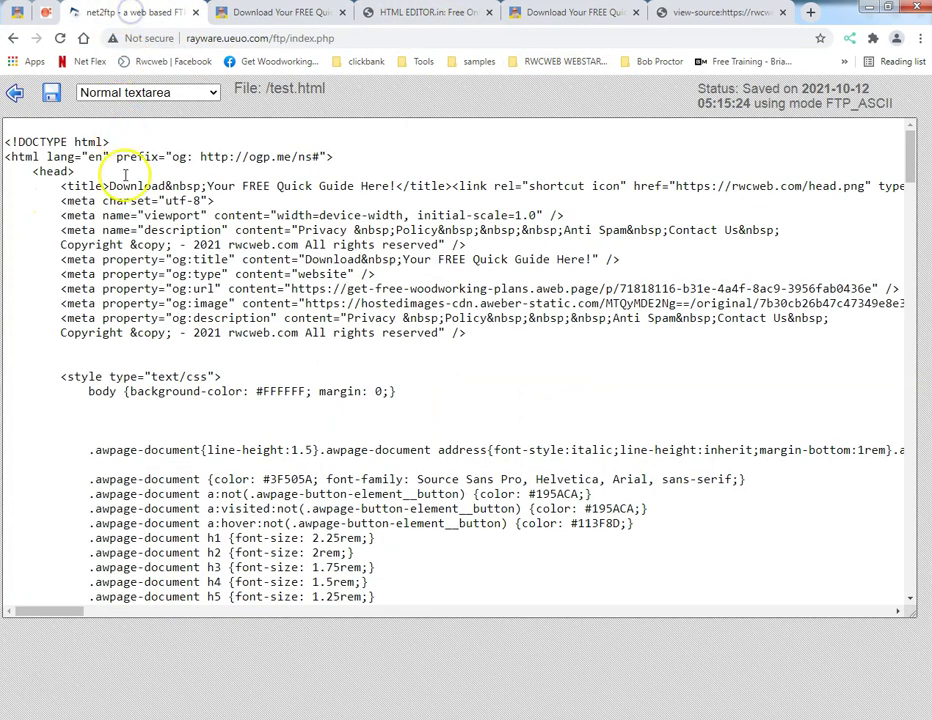
pyautogui.click(17, 94)
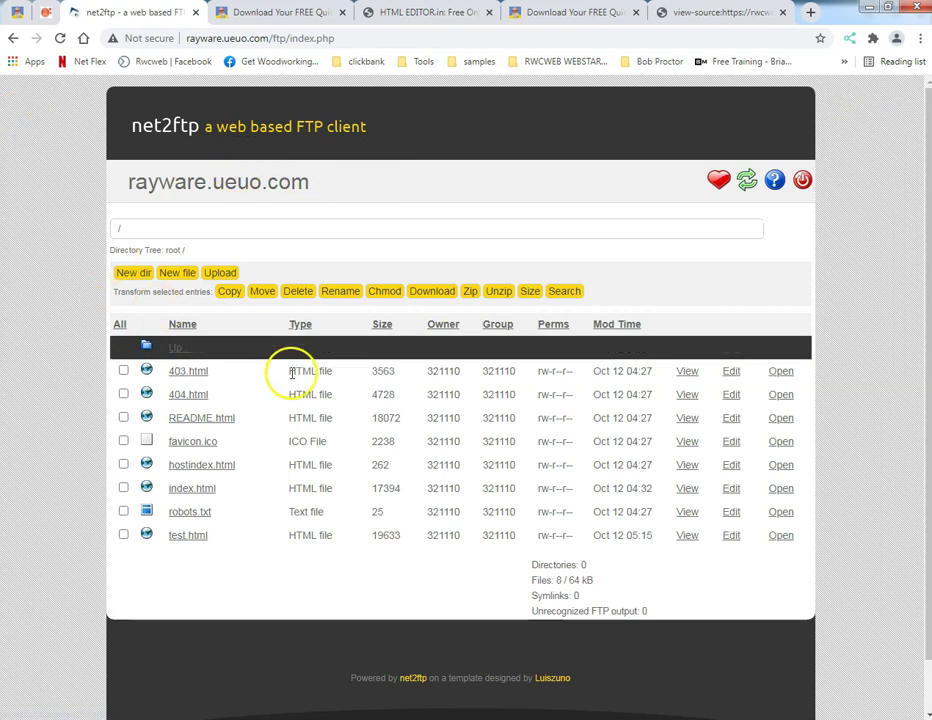
pyautogui.click(44, 14)
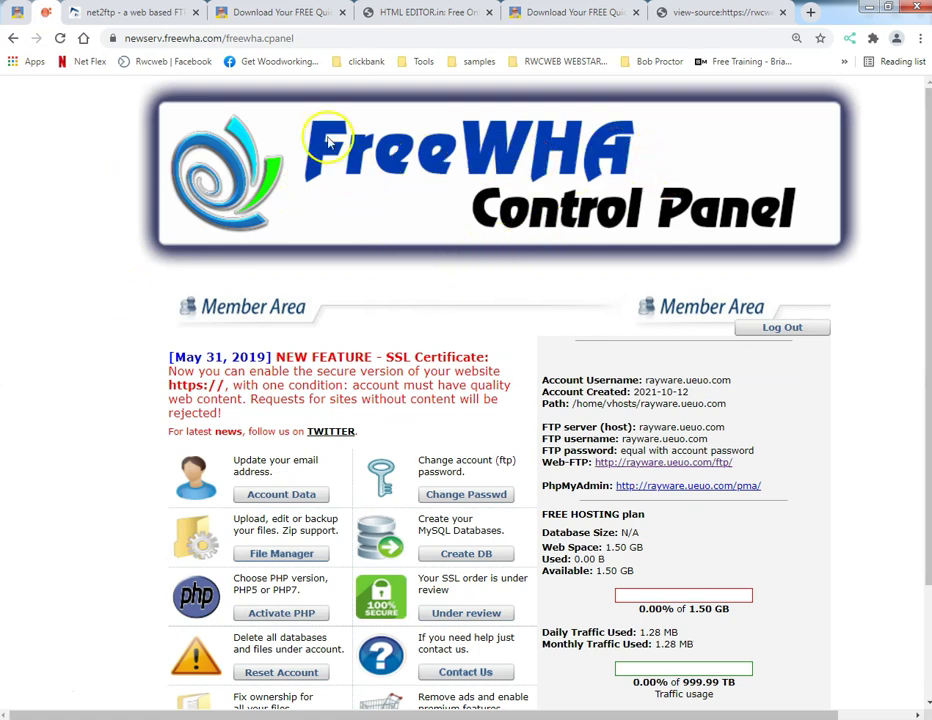
pyautogui.click(167, 39)
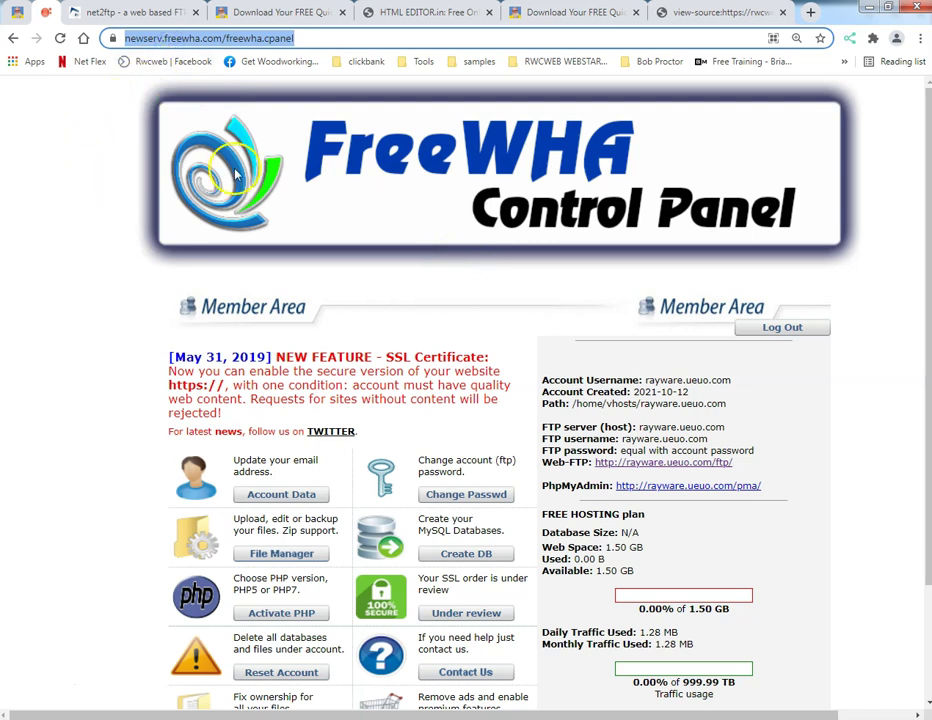
# Step: Close the page source view and the rwcweb.com/hubsite page
pyautogui.click(704, 10)
pyautogui.click(782, 12)
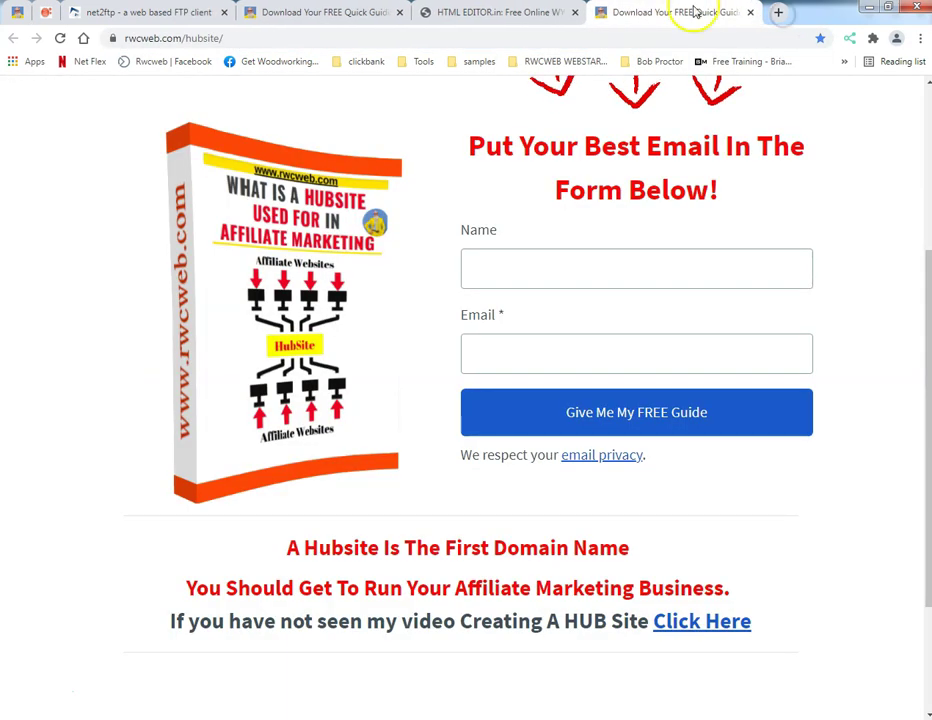
pyautogui.click(750, 12)
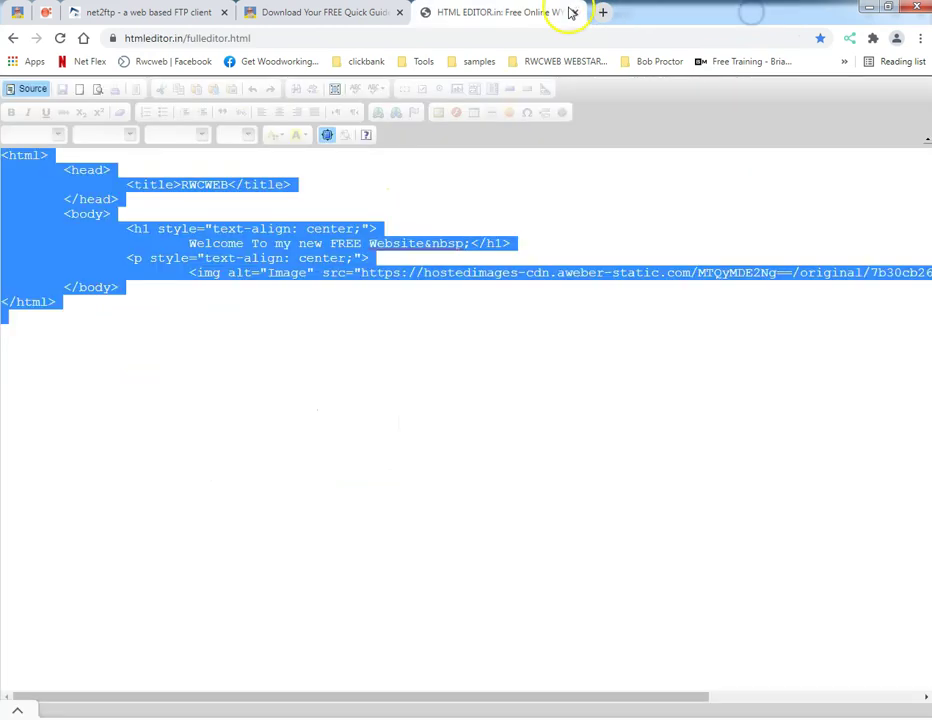
# Step: Switch HTMLEditor.in from source code to the visual view and look over the page design
pyautogui.click(16, 90)
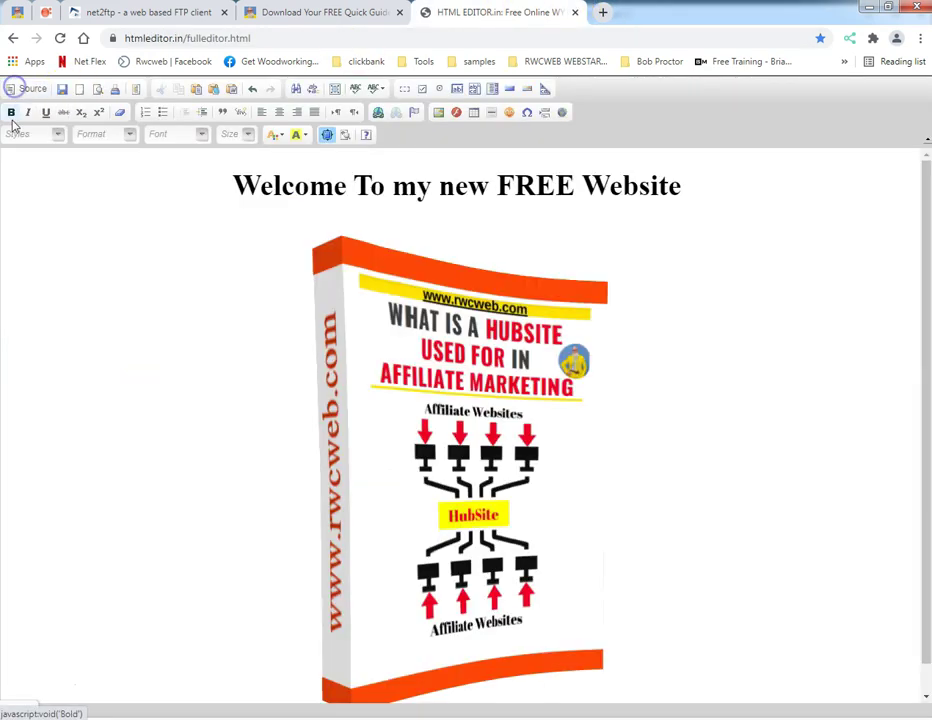
pyautogui.scroll(-1, 242, 318)
pyautogui.scroll(1, 242, 318)
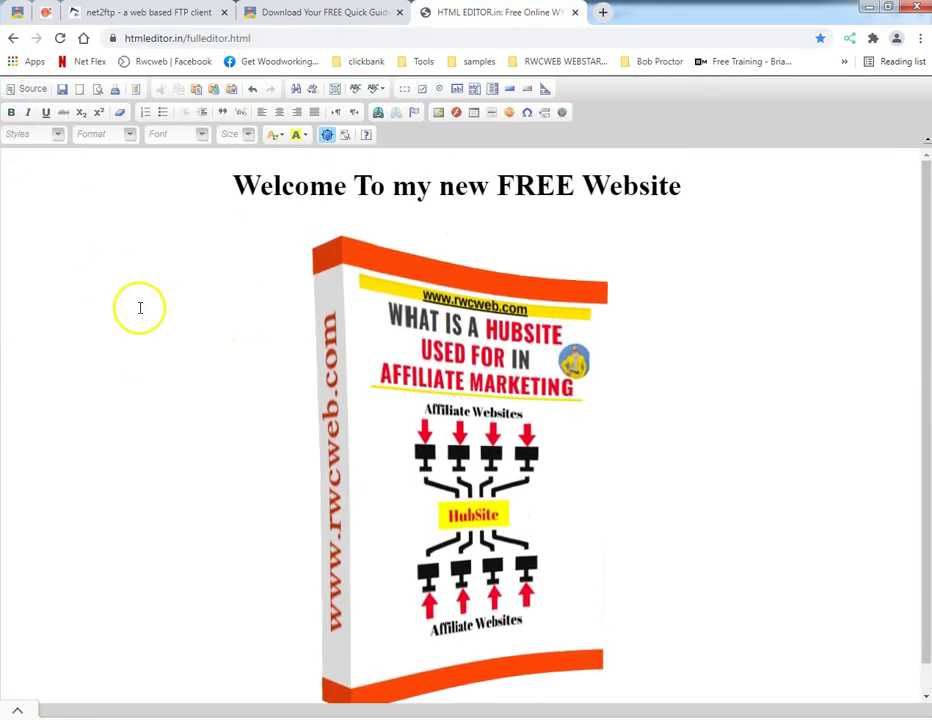
pyautogui.scroll(-1, 162, 314)
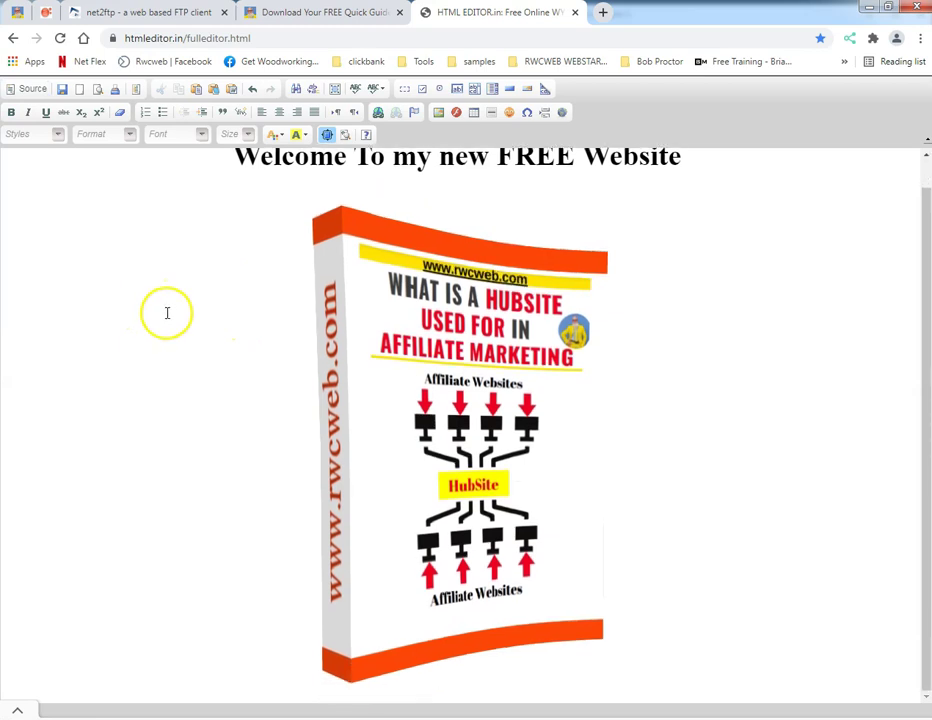
pyautogui.scroll(1, 167, 314)
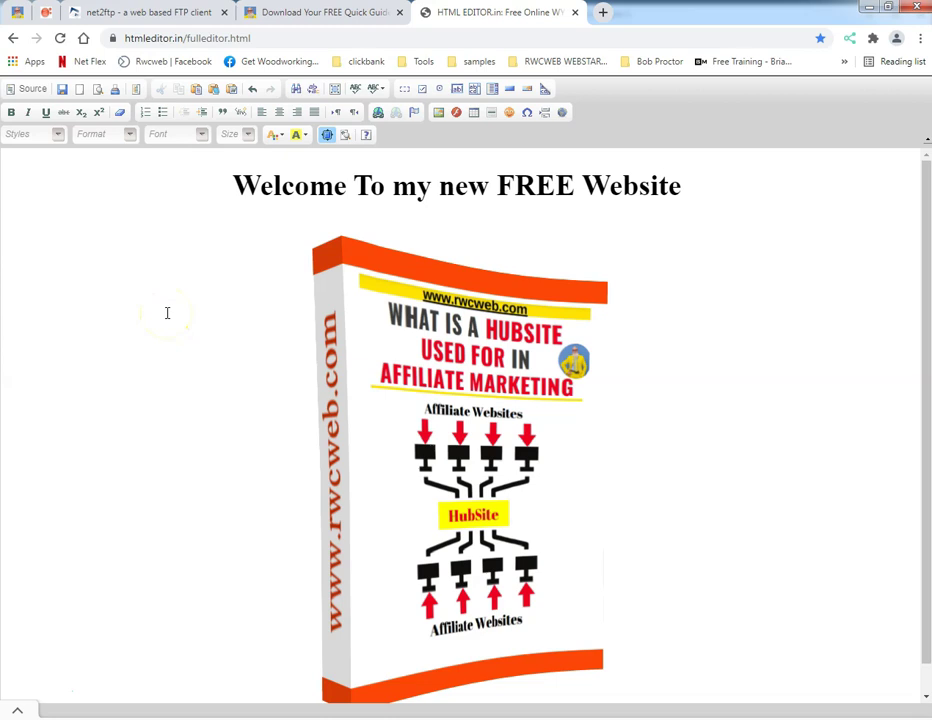
# Step: Reload HTMLEditor.in for a fresh document, maximize the editor and select its placeholder text
pyautogui.click(60, 38)
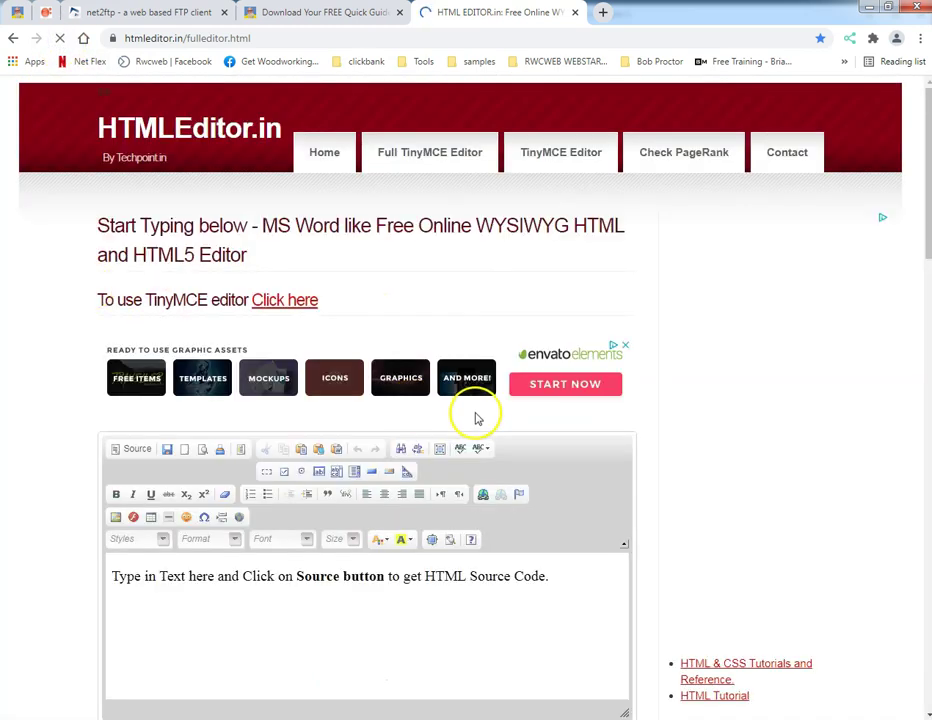
pyautogui.scroll(-2, 476, 416)
pyautogui.scroll(2, 152, 320)
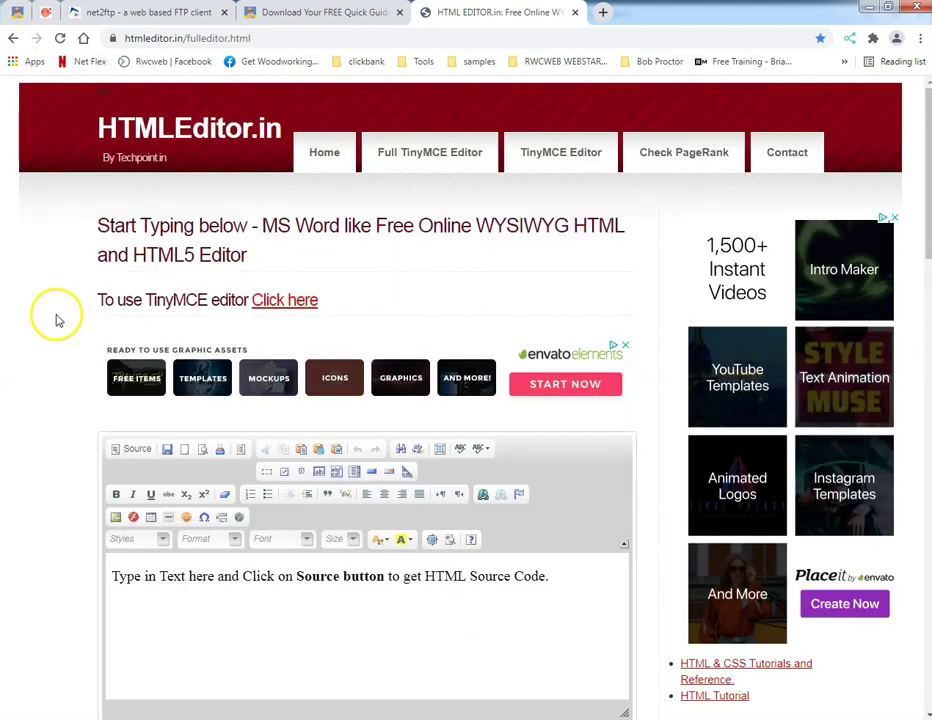
pyautogui.click(430, 541)
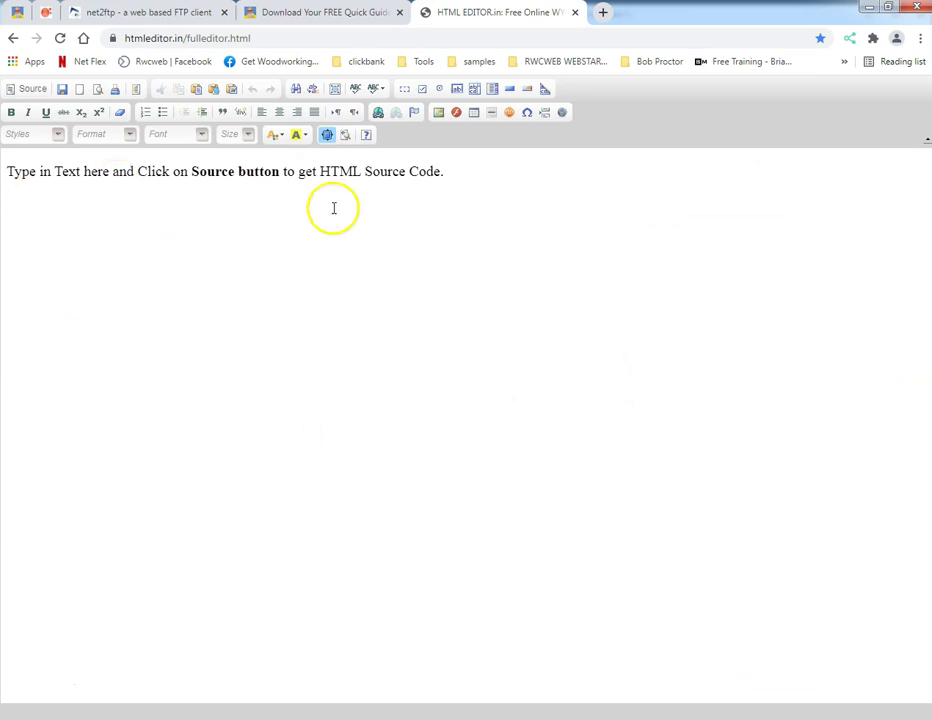
pyautogui.moveTo(451, 174); pyautogui.dragTo(8, 180)
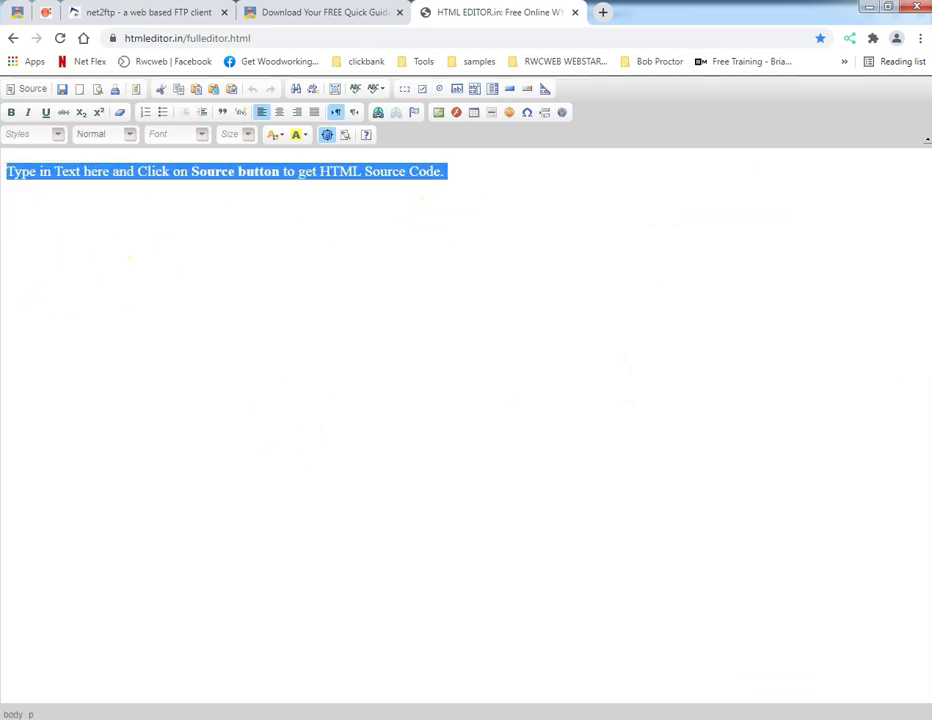
# Step: Open the live 403.html page from the net2ftp file list to view it, and close its extra tab
pyautogui.click(101, 14)
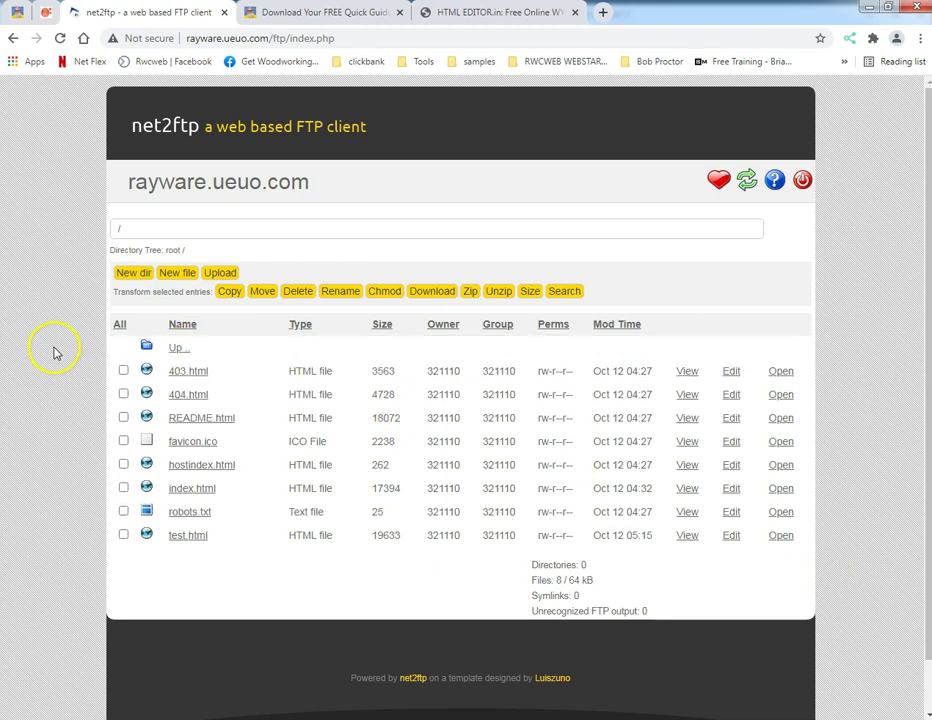
pyautogui.scroll(-1, 56, 352)
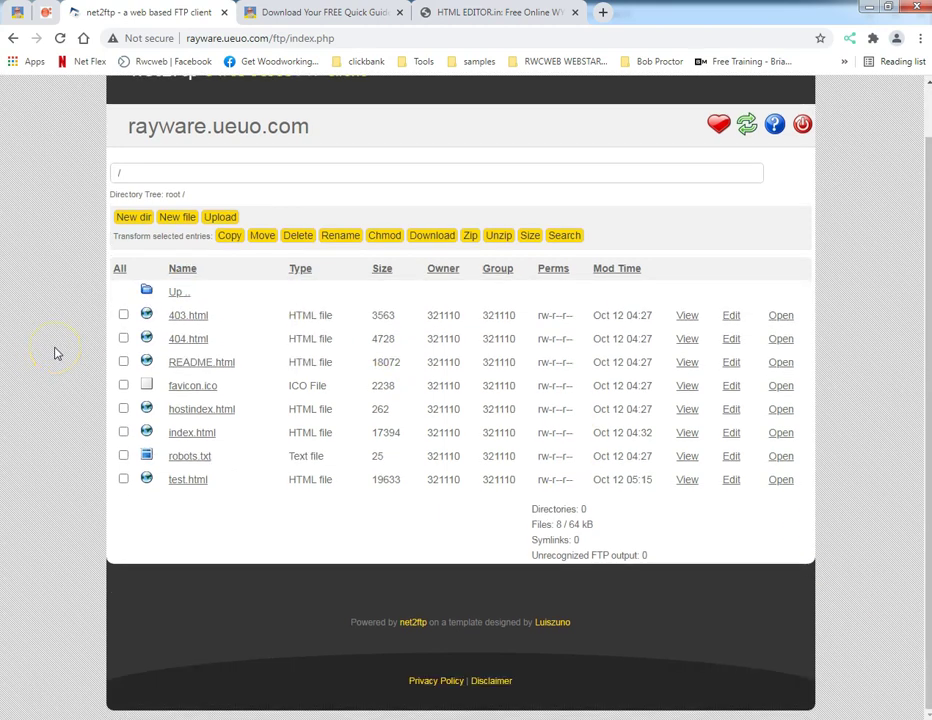
pyautogui.click(783, 318)
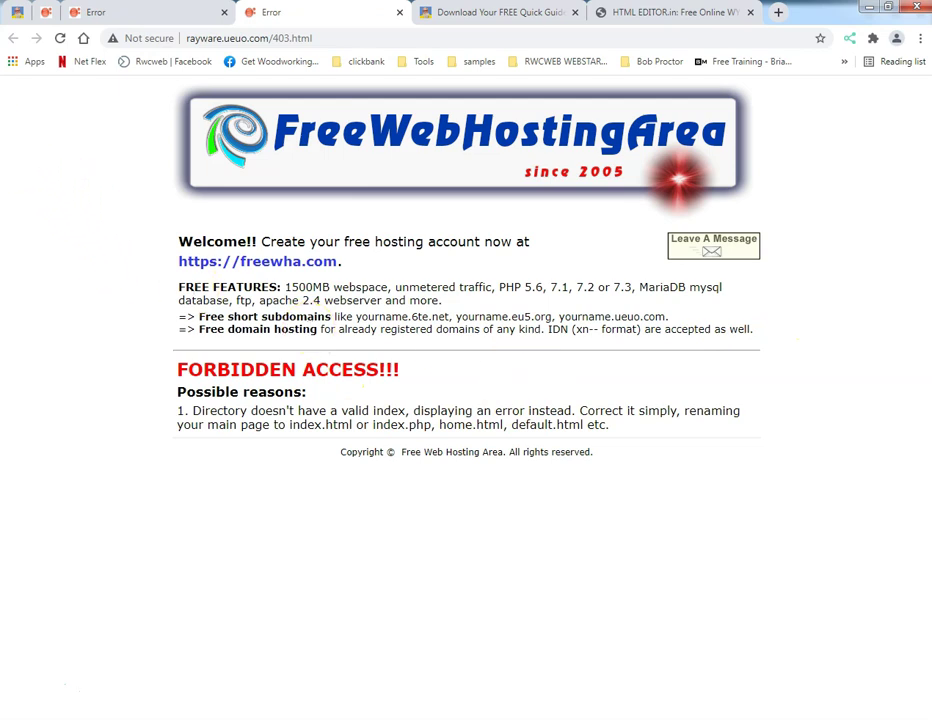
pyautogui.click(401, 13)
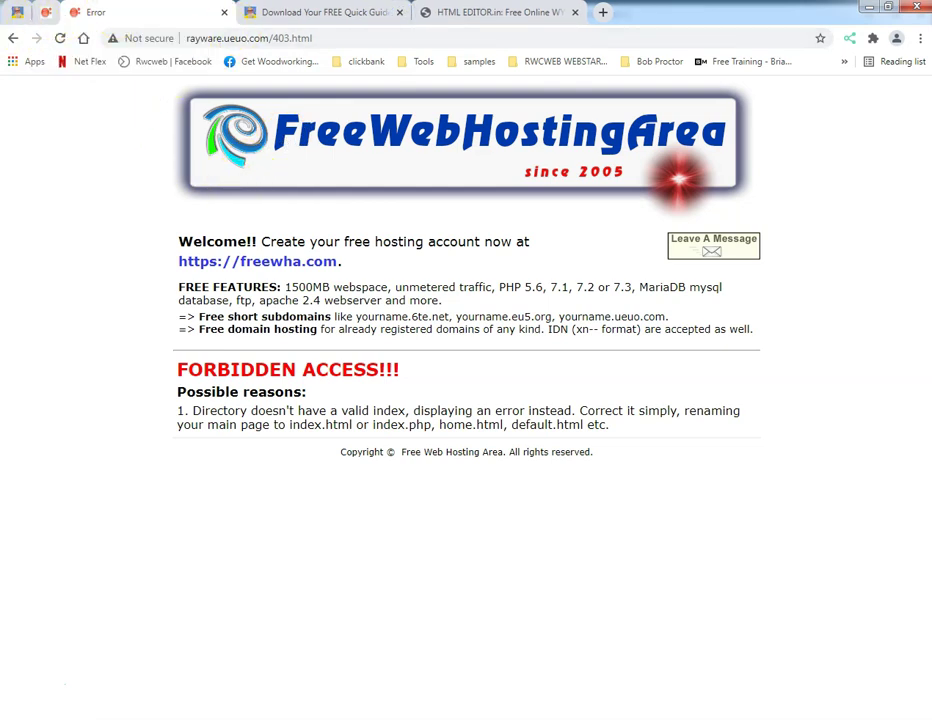
# Step: Switch to the rwcweb.com/bg page and look through its free website training offer
pyautogui.click(17, 12)
pyautogui.scroll(-5, 62, 335)
pyautogui.scroll(4, 62, 335)
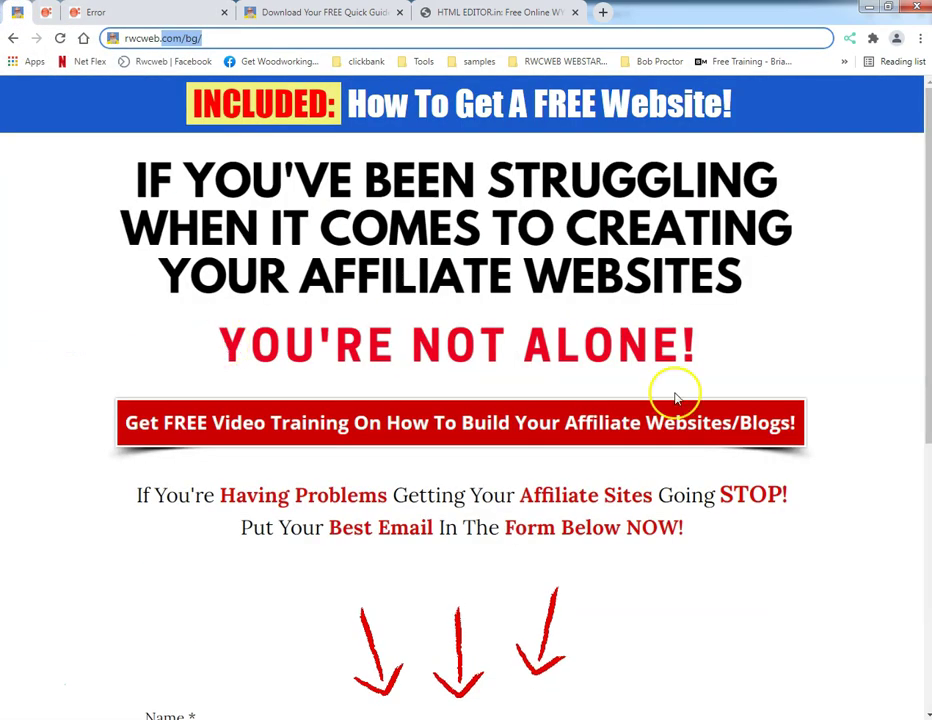
pyautogui.click(815, 391)
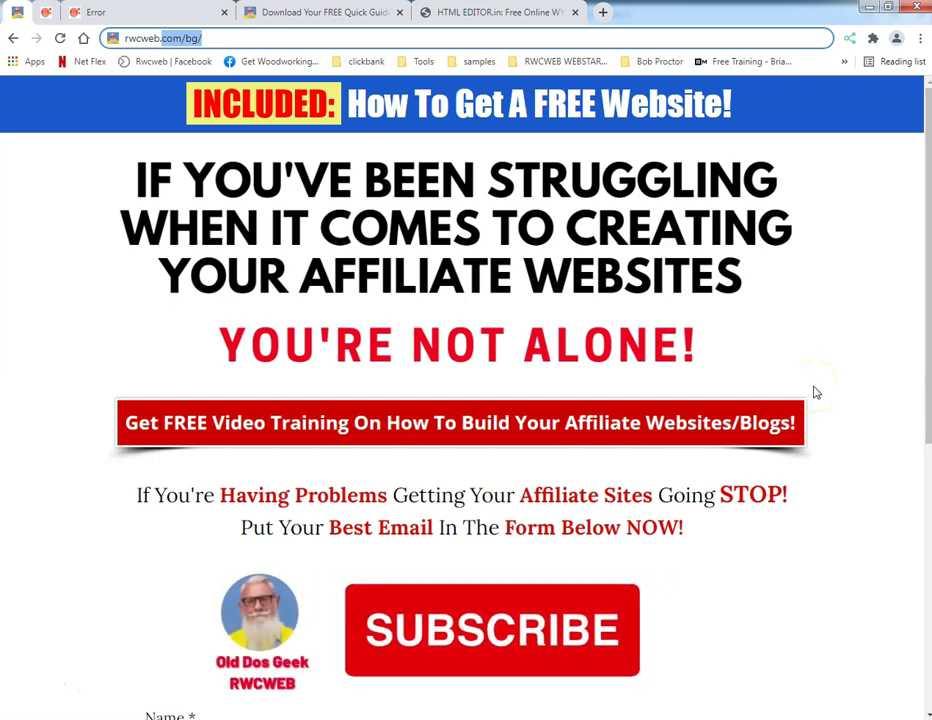